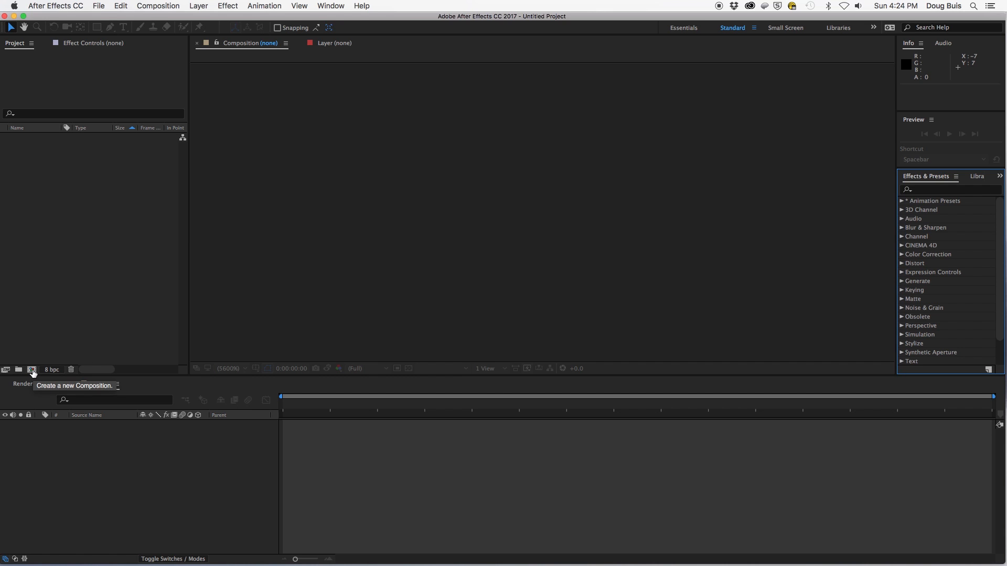
Create a new composition named sparks, keeping the HDTV 1080 29.97 preset and the 20-second duration
{"action": "left_click", "coordinate": [32, 370]}
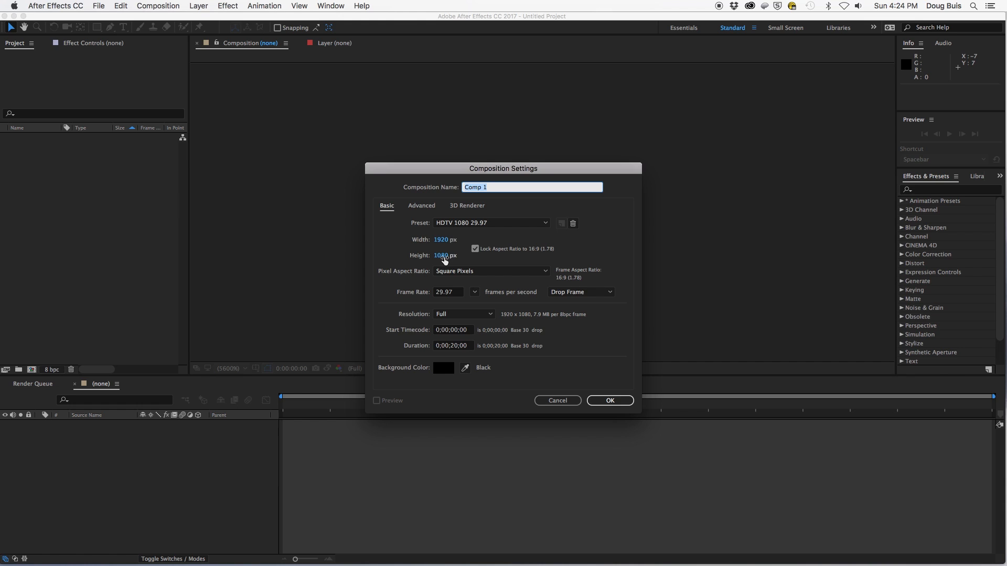
{"action": "type", "text": "spa"}
{"action": "left_click", "coordinate": [627, 400]}
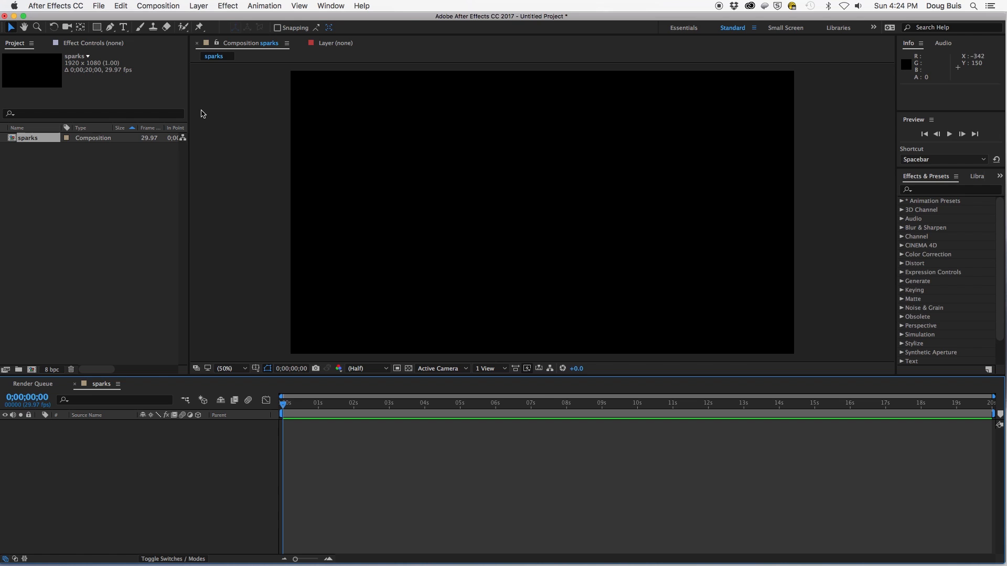
Add a black, composition-sized solid layer named background
{"action": "left_click", "coordinate": [199, 6]}
{"action": "mouse_move", "coordinate": [201, 20]}
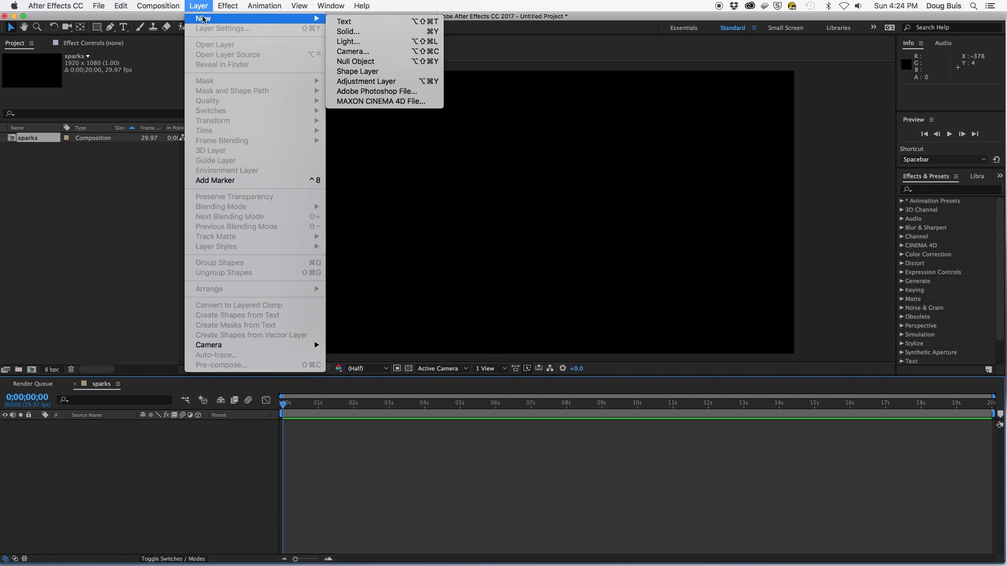
{"action": "left_click", "coordinate": [371, 32]}
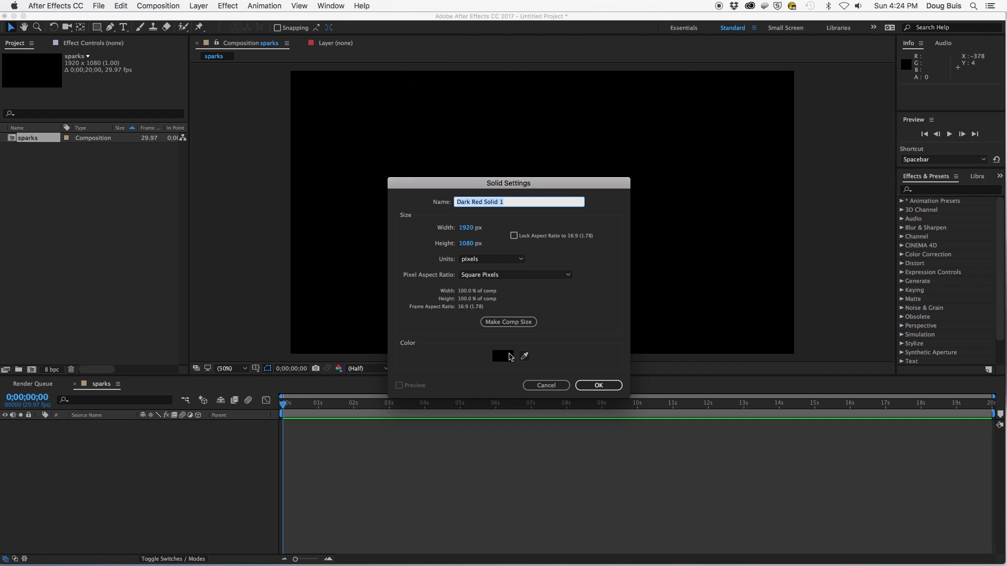
{"action": "type", "text": "background"}
{"action": "left_click", "coordinate": [598, 385]}
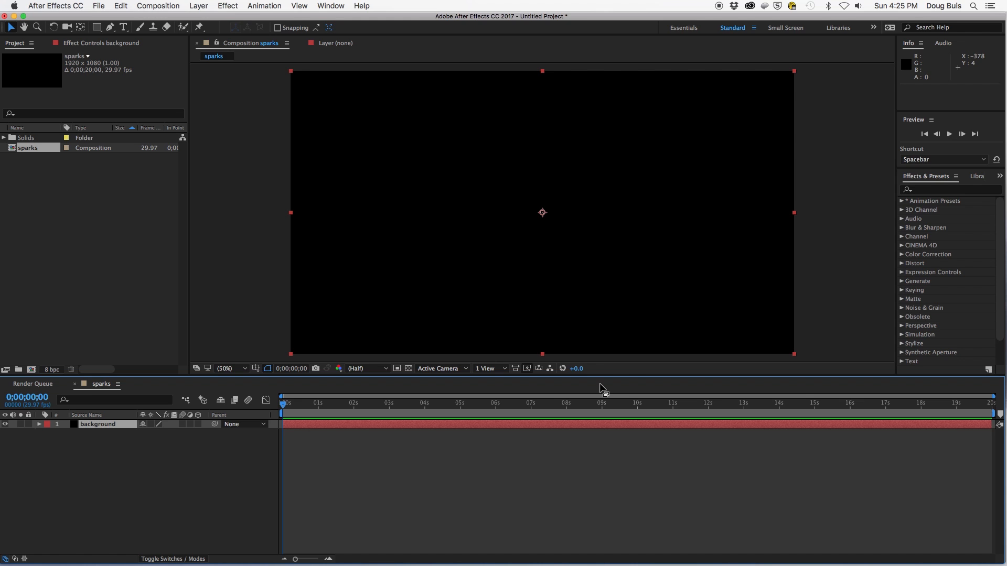
Add a second black solid layer named sparks above the background layer
{"action": "left_click", "coordinate": [198, 6]}
{"action": "mouse_move", "coordinate": [205, 16]}
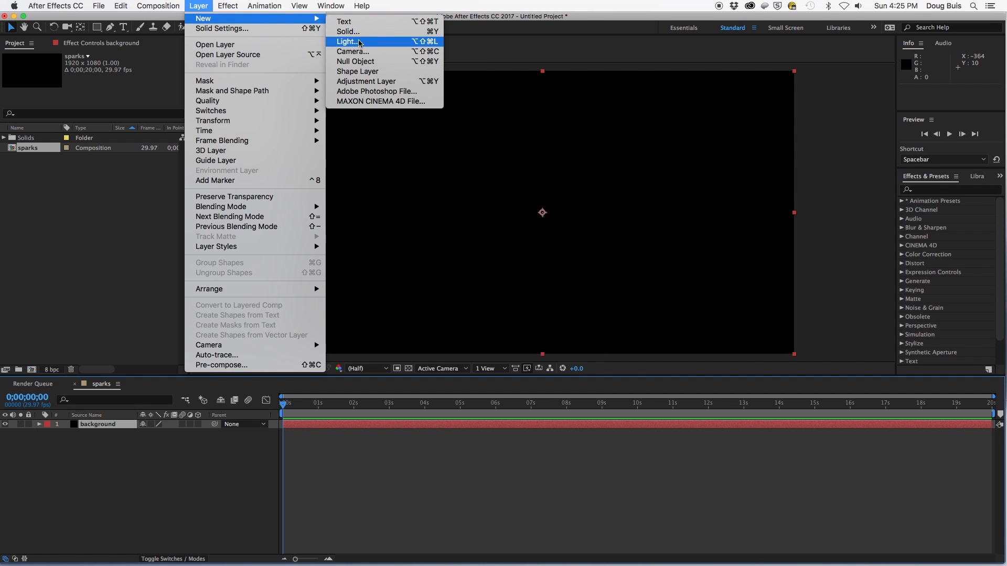
{"action": "left_click", "coordinate": [355, 36]}
{"action": "type", "text": "sparks"}
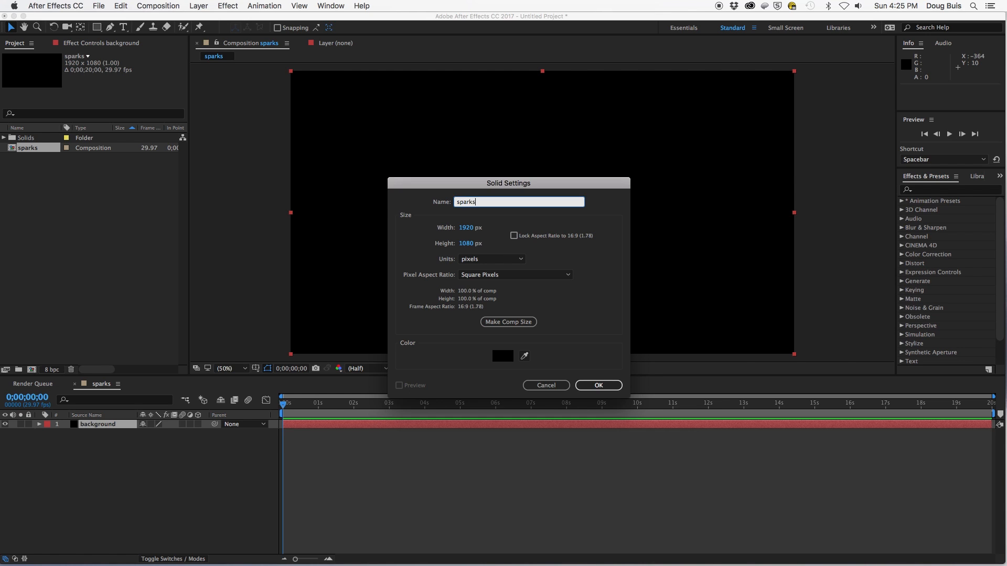
{"action": "key", "text": "Return"}
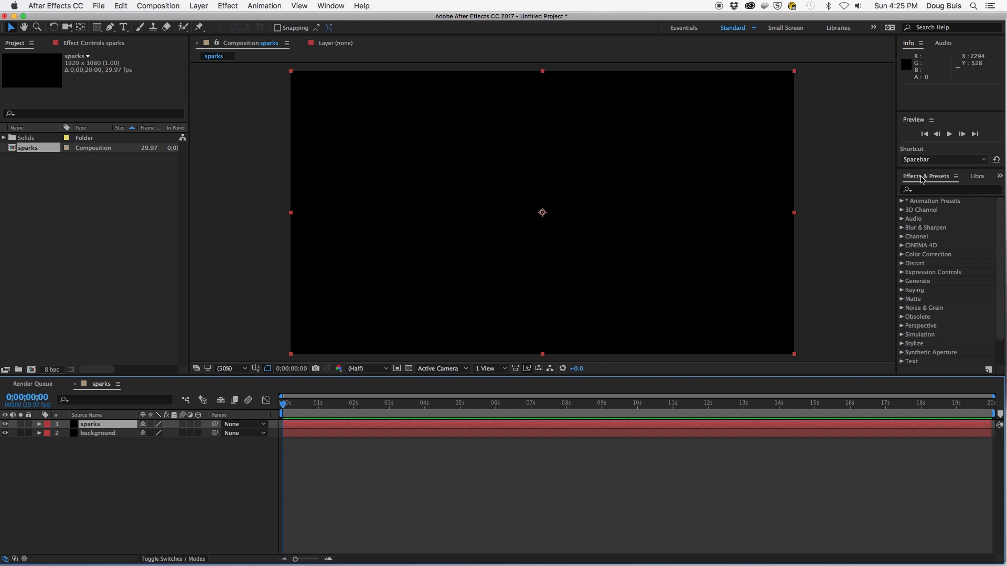
Apply the CC Particle World simulation effect to the sparks layer and preview its default animation
{"action": "left_click", "coordinate": [902, 335]}
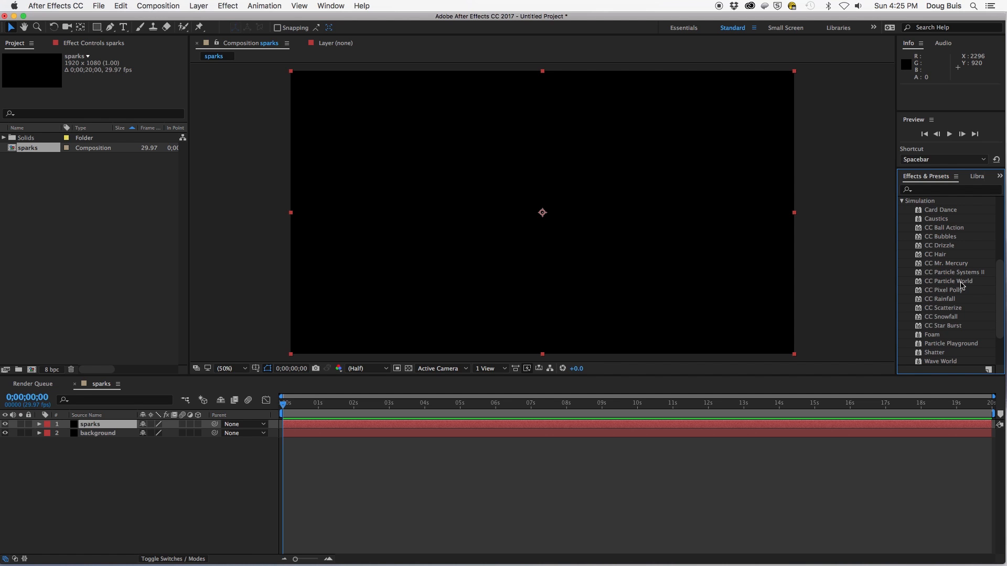
{"action": "left_click_drag", "start_coordinate": [961, 286], "coordinate": [598, 268]}
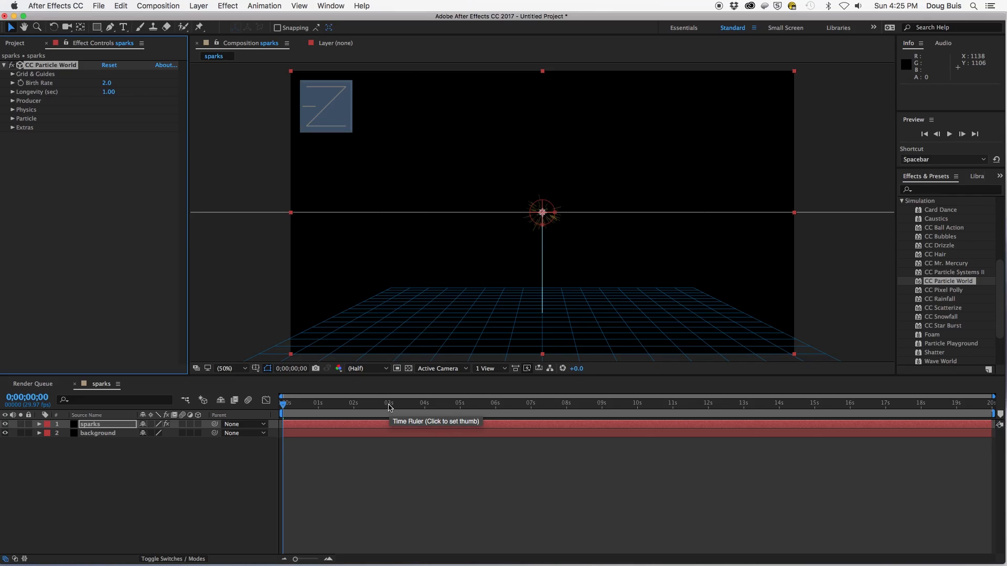
{"action": "key", "text": "space"}
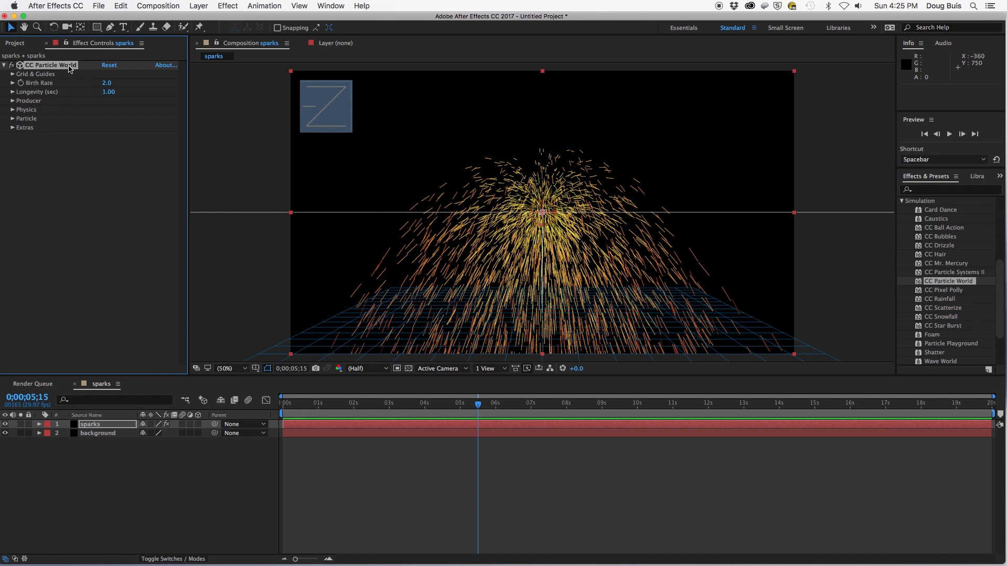
Change the particle type of the CC Particle World effect to Shaded Sphere
{"action": "left_click", "coordinate": [12, 118]}
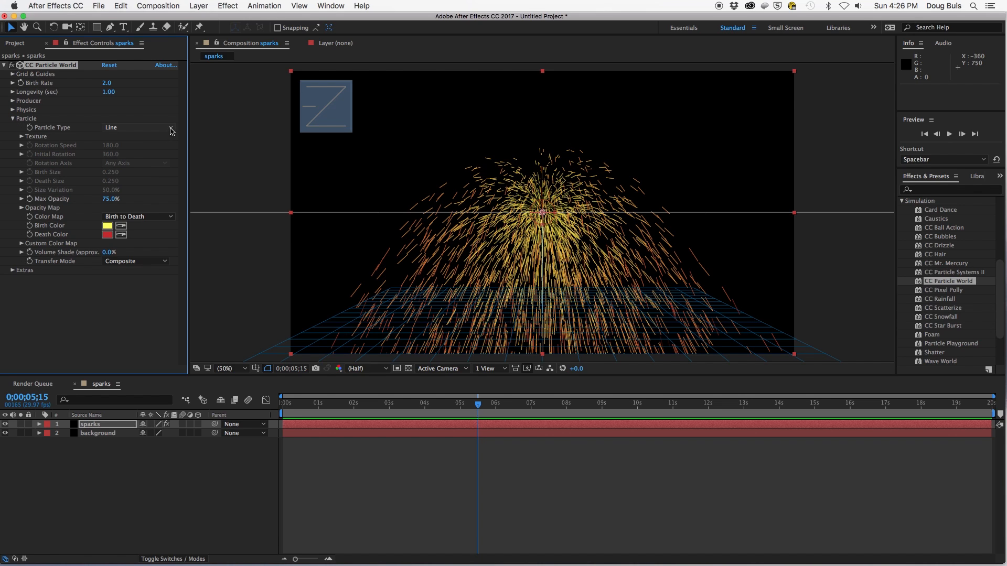
{"action": "left_click", "coordinate": [171, 129]}
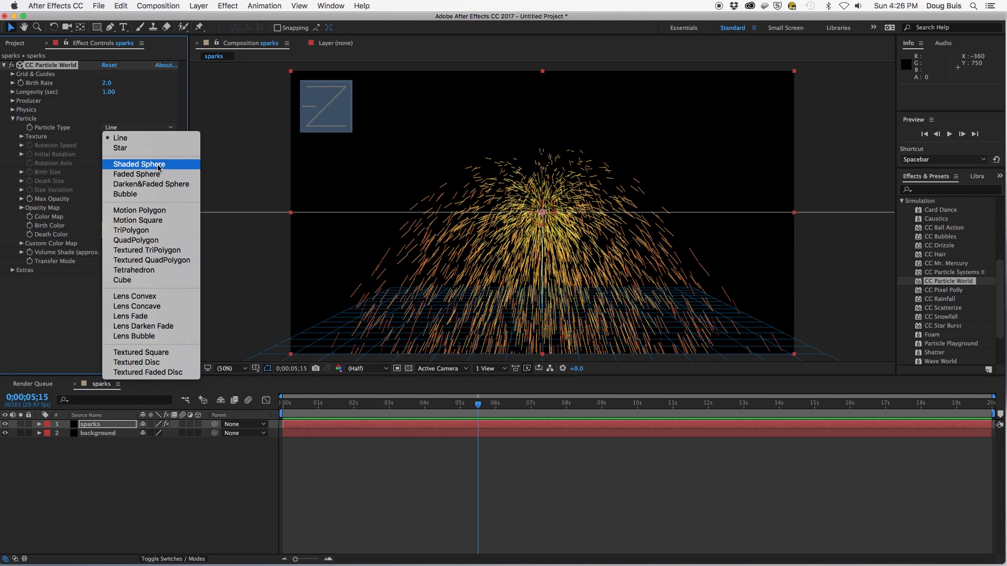
{"action": "left_click", "coordinate": [159, 167]}
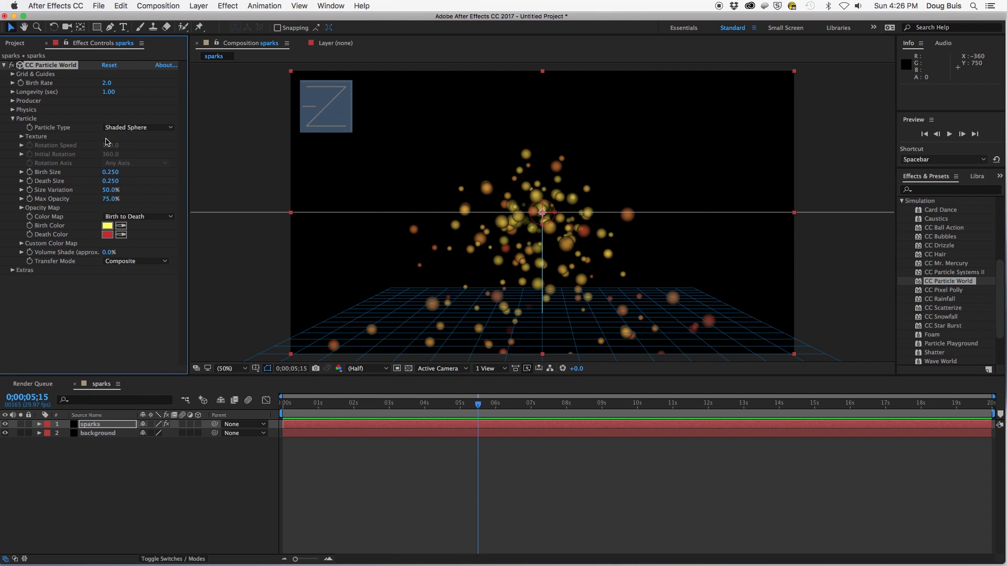
Set the particle physics animation to Direction Axis and preview the motion
{"action": "left_click", "coordinate": [13, 120]}
{"action": "left_click", "coordinate": [12, 110]}
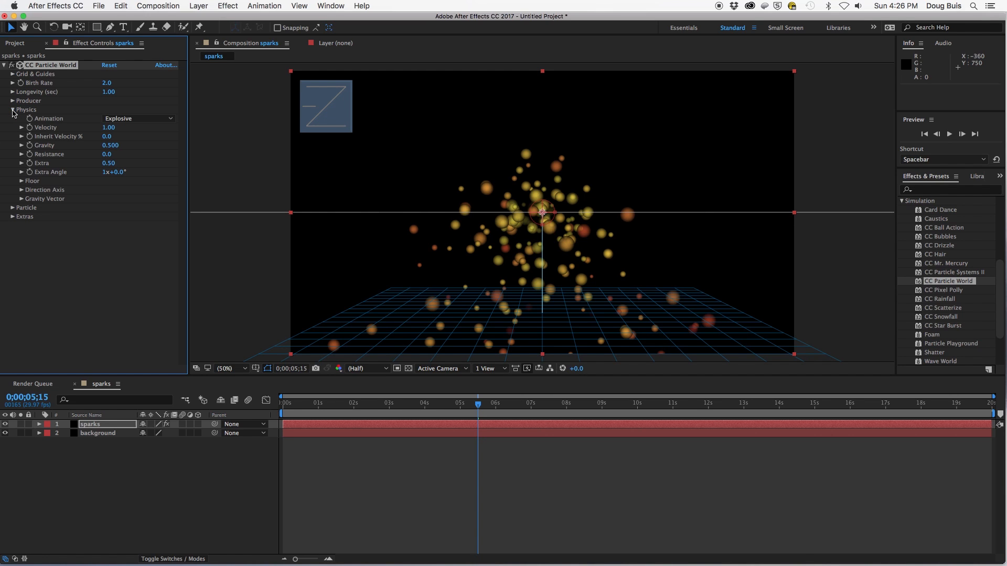
{"action": "left_click", "coordinate": [170, 120]}
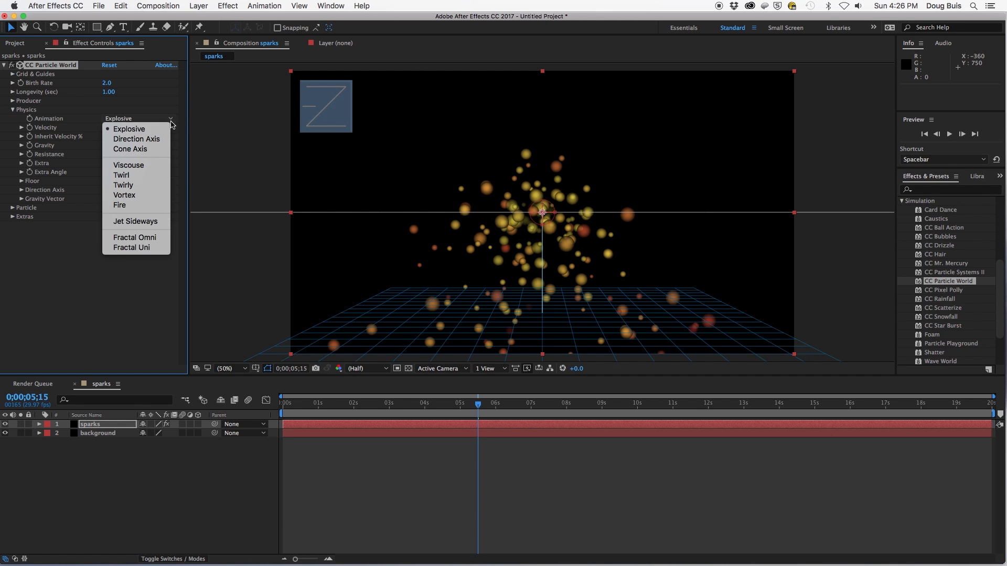
{"action": "left_click", "coordinate": [157, 139]}
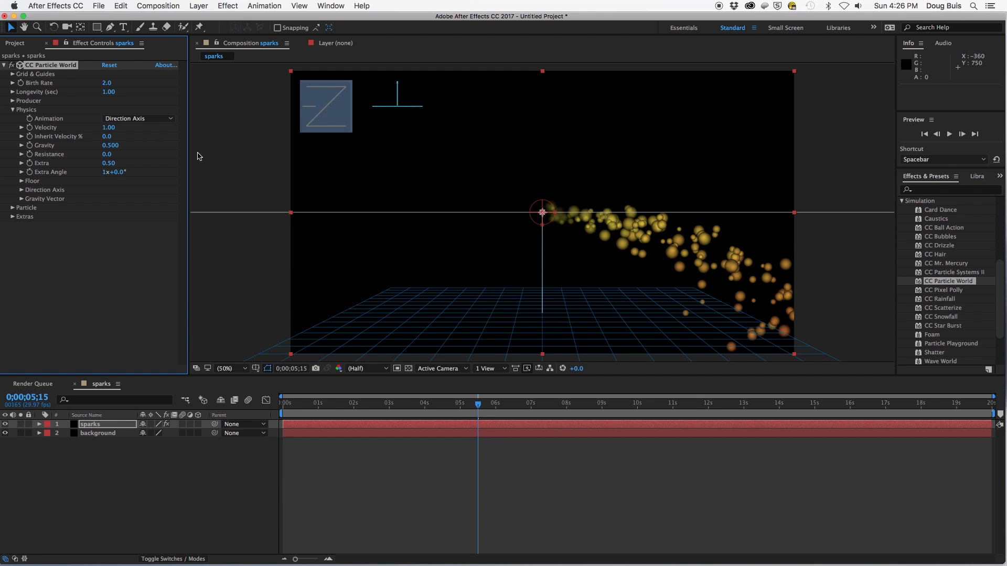
{"action": "key", "text": "space"}
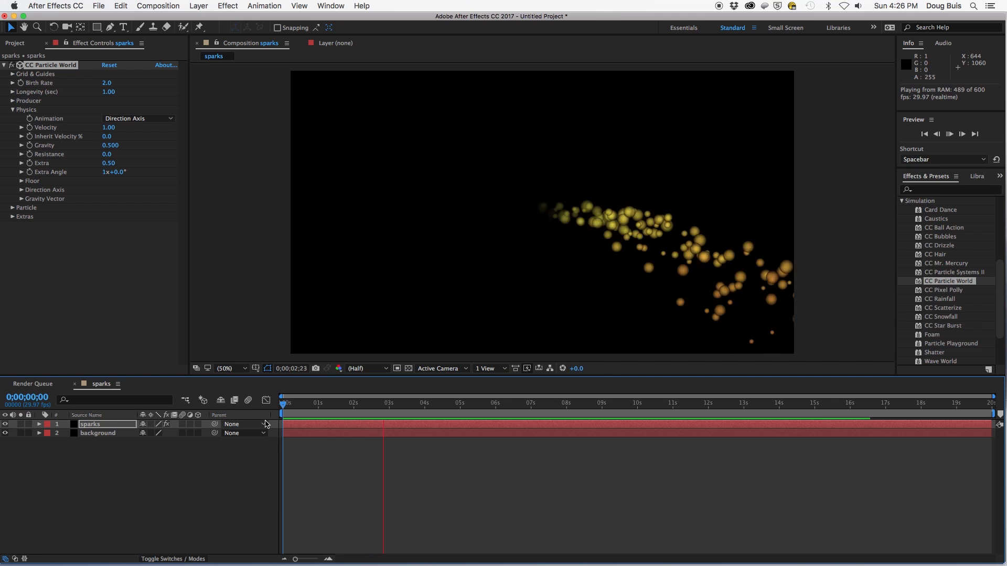
{"action": "key", "text": "space"}
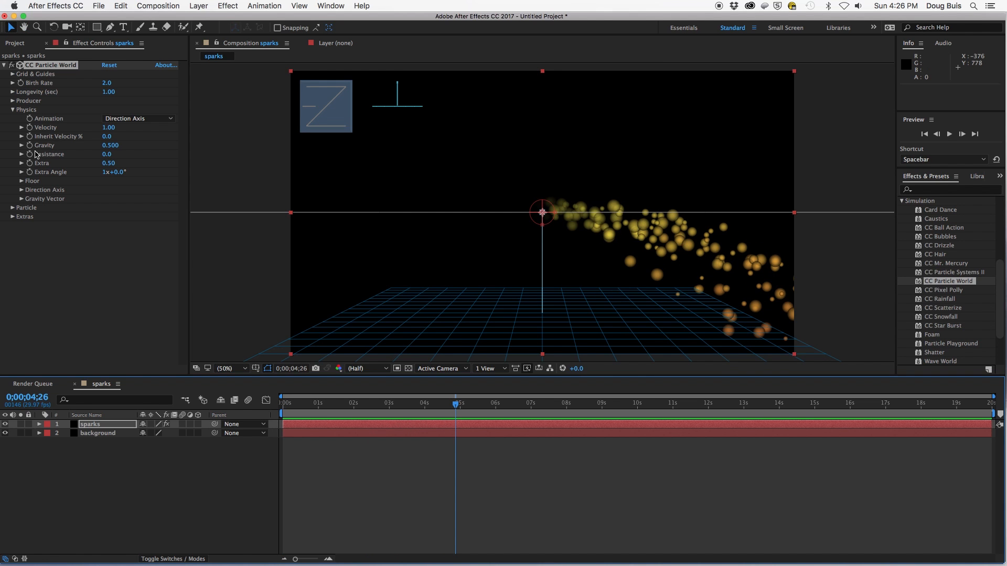
Reduce the particles' Birth Size to 0.100 and Death Size to 0.010, and preview the result from the start
{"action": "left_click", "coordinate": [13, 208]}
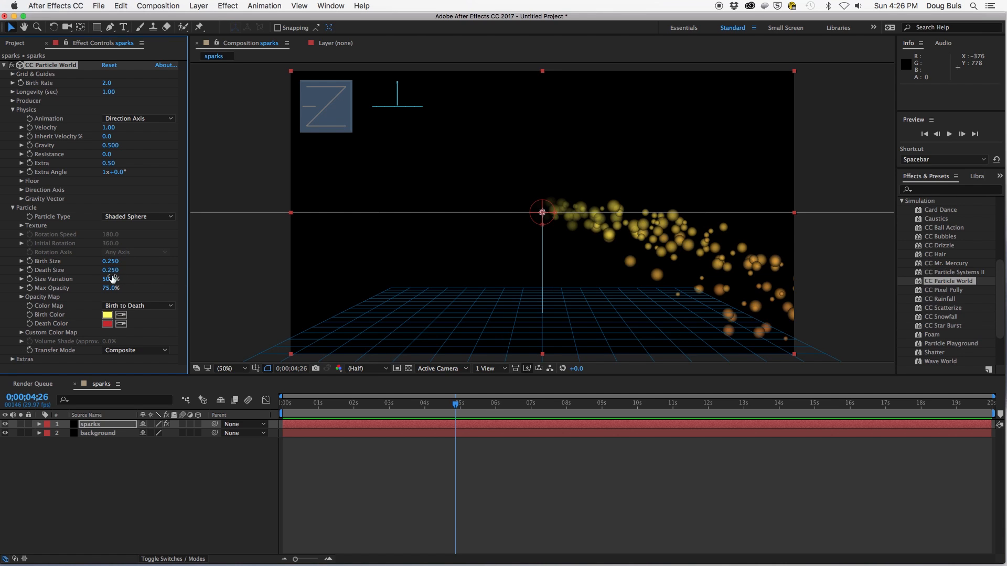
{"action": "mouse_move", "coordinate": [108, 261]}
{"action": "left_mouse_down"}
{"action": "mouse_move", "coordinate": [119, 261]}
{"action": "mouse_move", "coordinate": [96, 261]}
{"action": "left_mouse_up"}
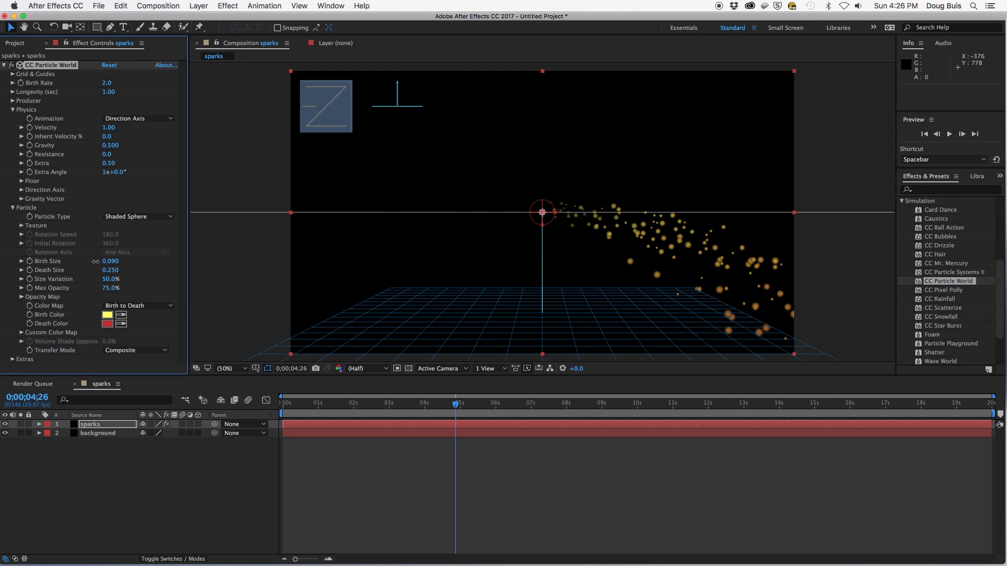
{"action": "left_click_drag", "start_coordinate": [95, 261], "coordinate": [98, 262]}
{"action": "left_click_drag", "start_coordinate": [116, 272], "coordinate": [96, 271]}
{"action": "left_click_drag", "start_coordinate": [455, 404], "coordinate": [283, 419]}
{"action": "key", "text": "space"}
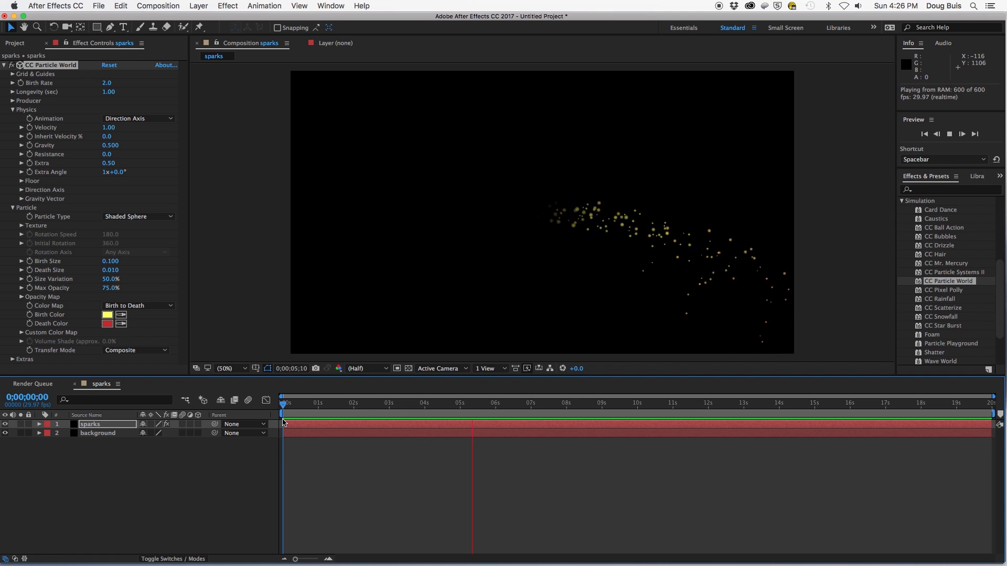
{"action": "key", "text": "space"}
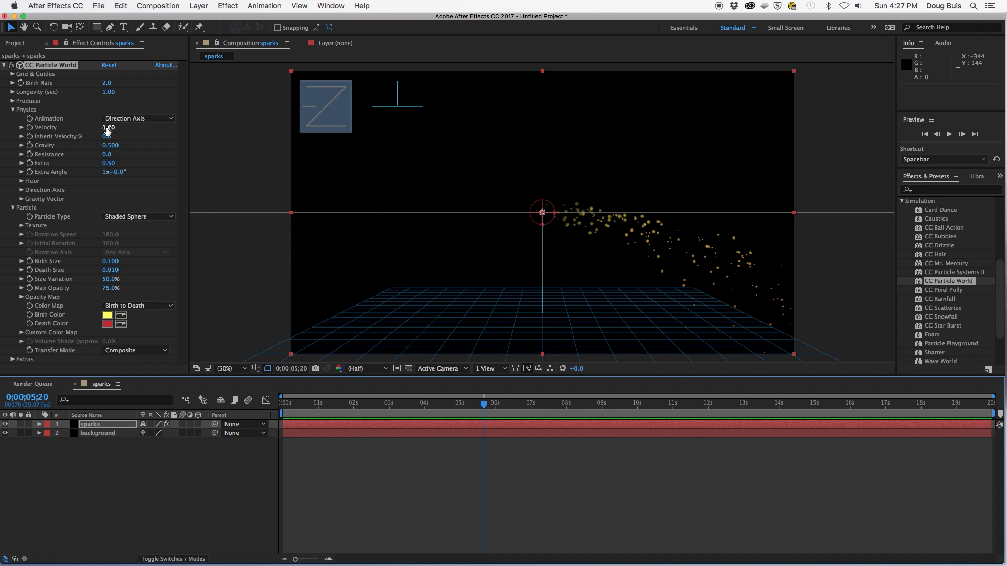
Set the particles' Velocity to 0.13 and Gravity to -0.510 so they rise, previewing the animation
{"action": "mouse_move", "coordinate": [106, 129]}
{"action": "left_mouse_down"}
{"action": "mouse_move", "coordinate": [137, 131]}
{"action": "mouse_move", "coordinate": [65, 134]}
{"action": "left_mouse_up"}
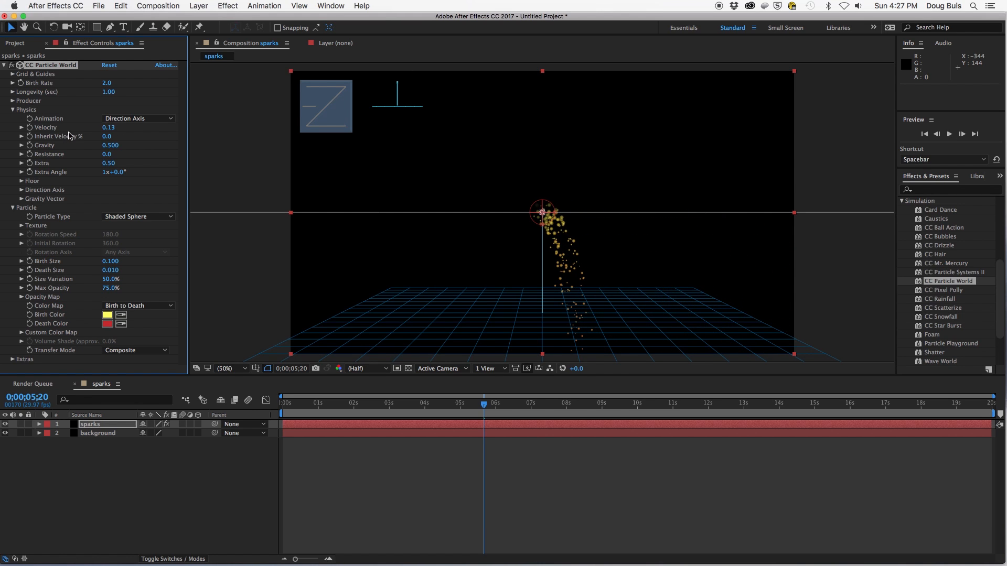
{"action": "key", "text": "space"}
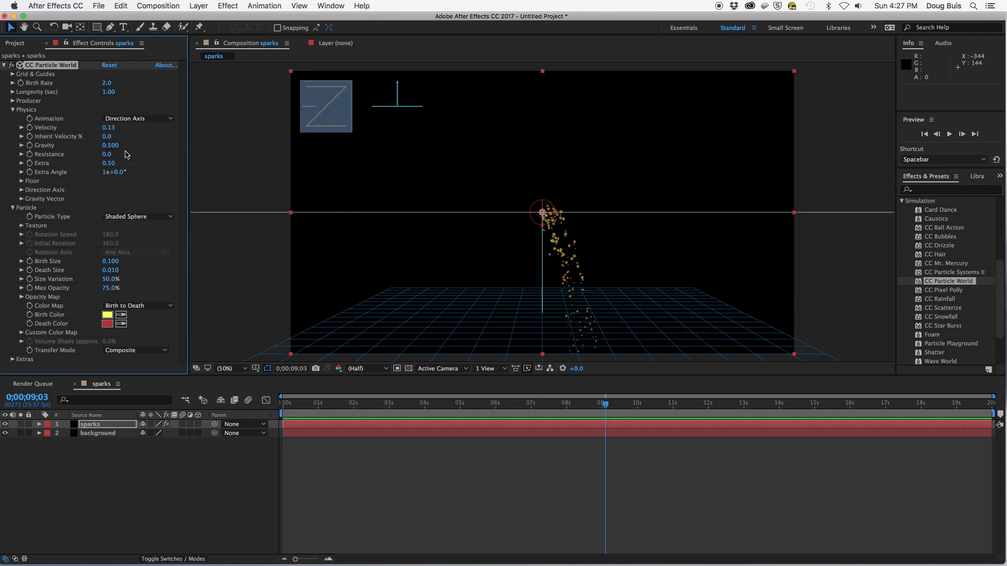
{"action": "left_click", "coordinate": [110, 145]}
{"action": "type", "text": "0.04"}
{"action": "key", "text": "Return"}
{"action": "left_click_drag", "start_coordinate": [84, 146], "coordinate": [59, 146]}
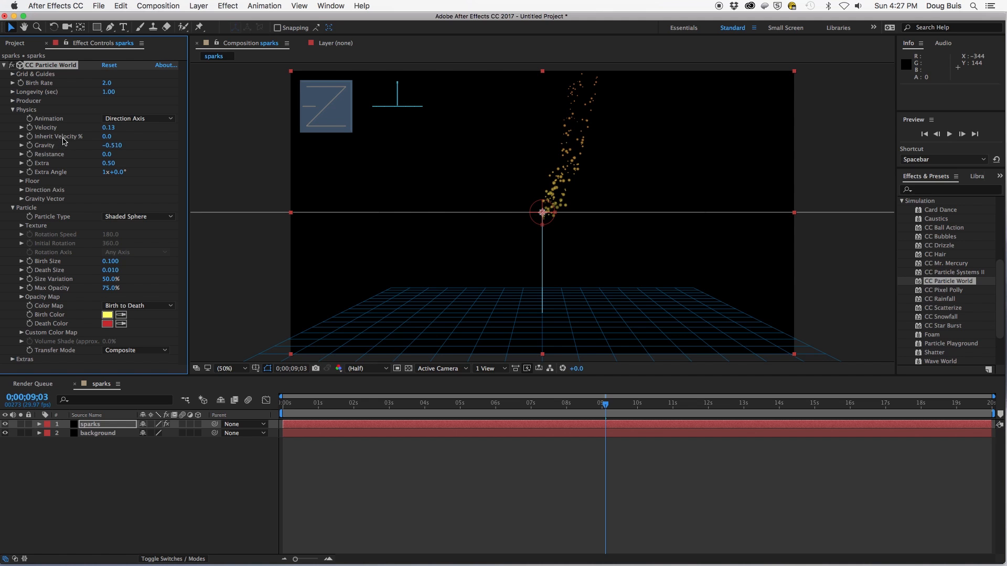
{"action": "key", "text": "space"}
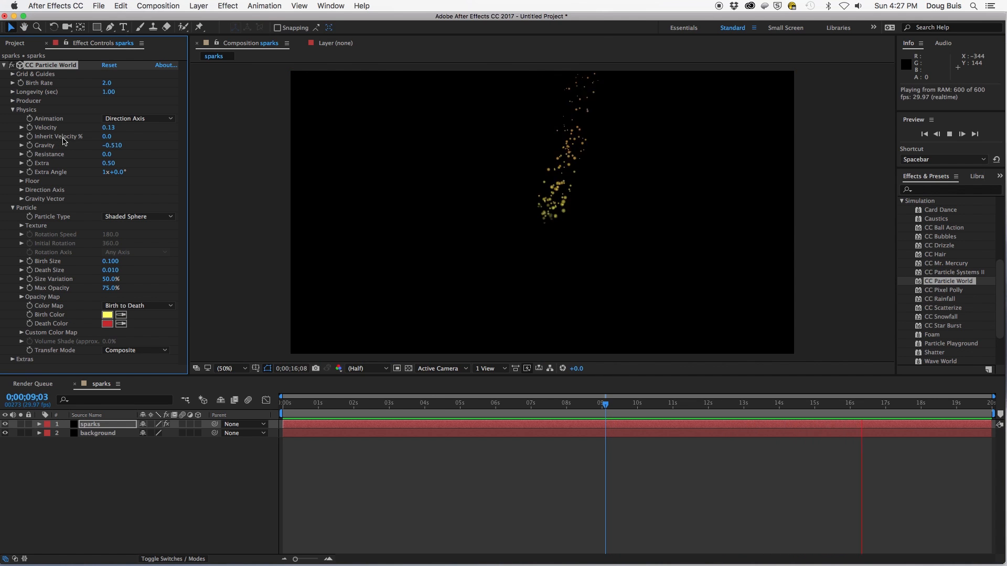
{"action": "key", "text": "space"}
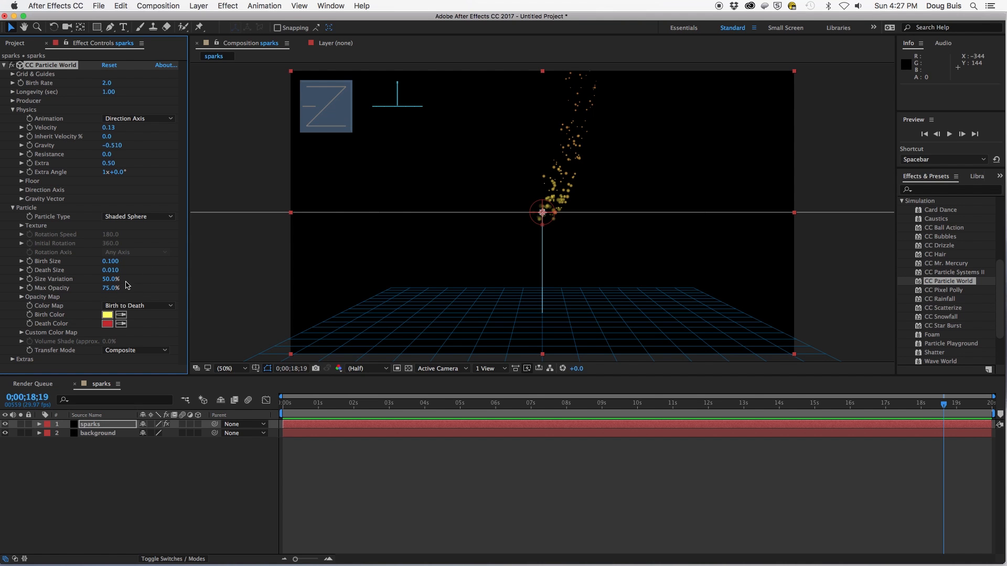
Reduce the particles' Birth Size to 0.070 and preview the animation
{"action": "left_click_drag", "start_coordinate": [110, 264], "coordinate": [108, 263]}
{"action": "key", "text": "space"}
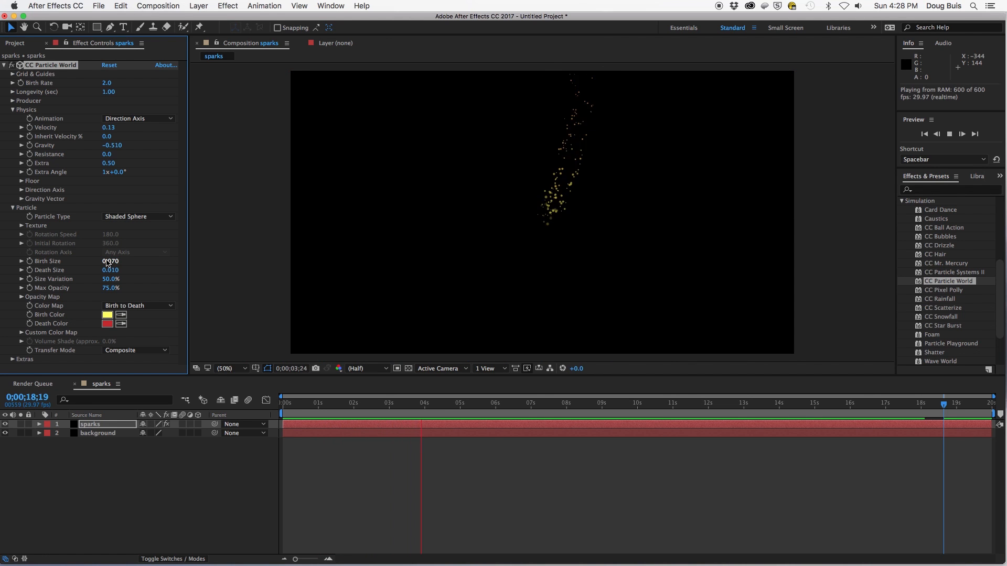
{"action": "key", "text": "space"}
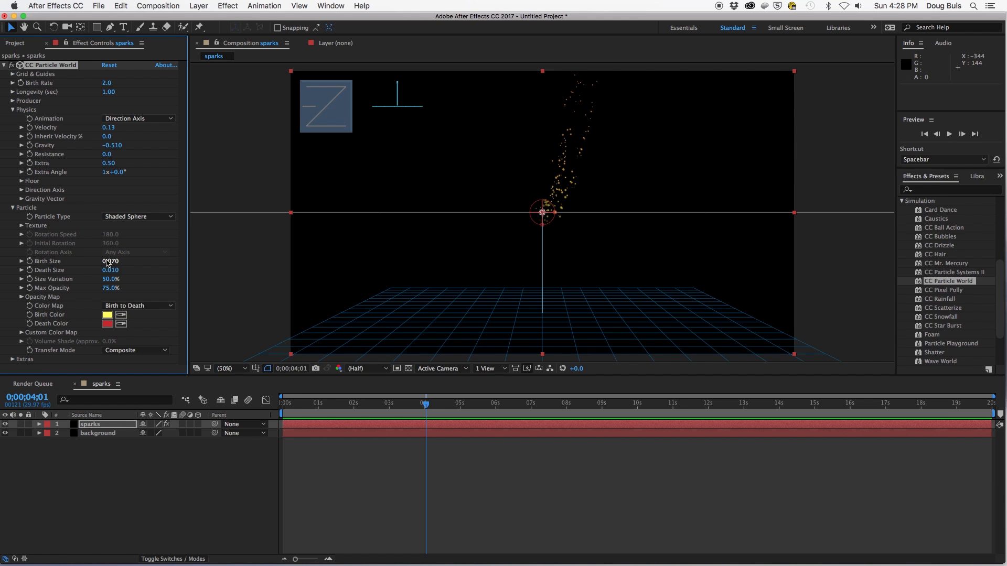
Spread the particle producer by setting Radius X to 0.635, Radius Y to 0.175 and Radius Z to 0.605, previewing the wider emission
{"action": "left_click", "coordinate": [13, 101]}
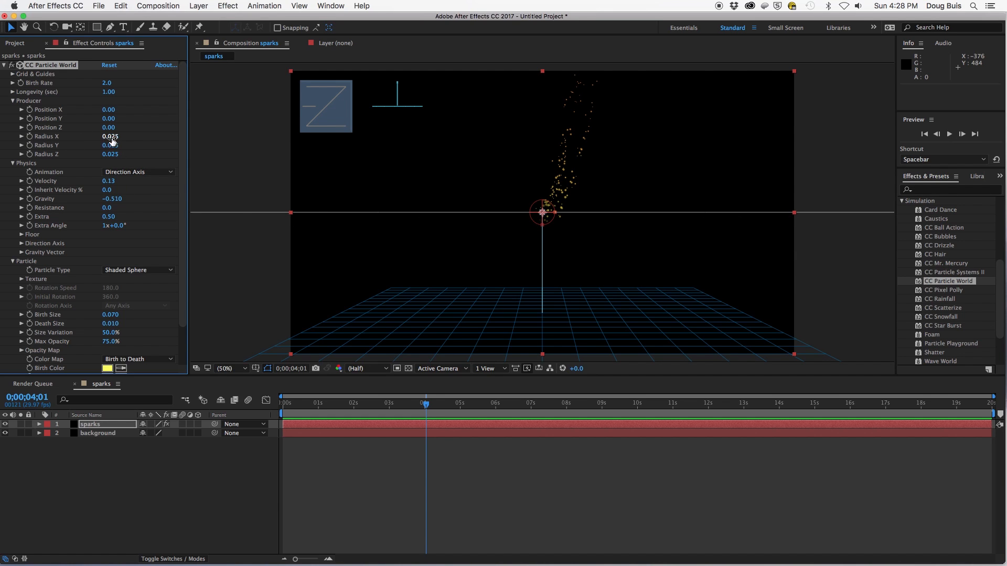
{"action": "left_click_drag", "start_coordinate": [107, 138], "coordinate": [144, 142]}
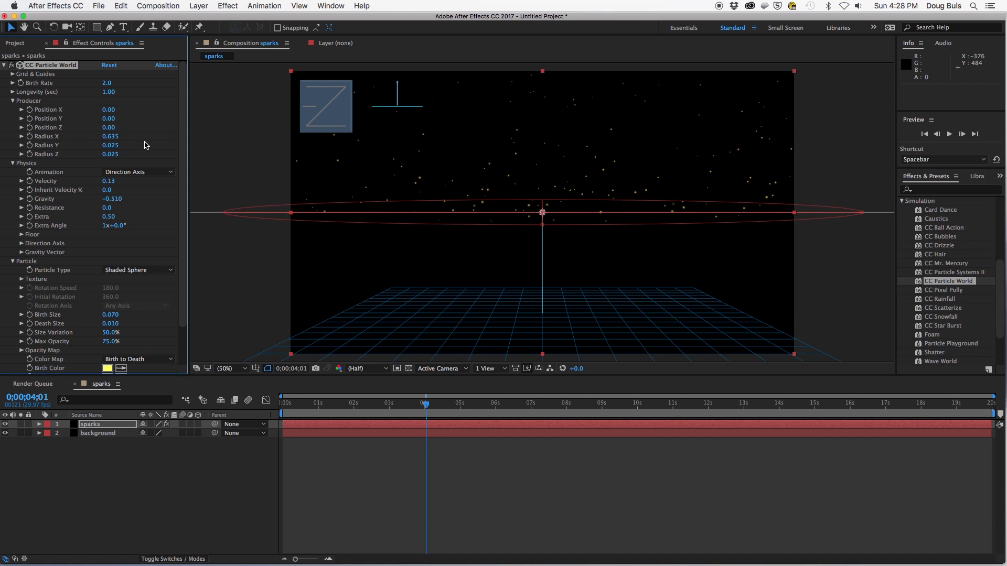
{"action": "key", "text": "space"}
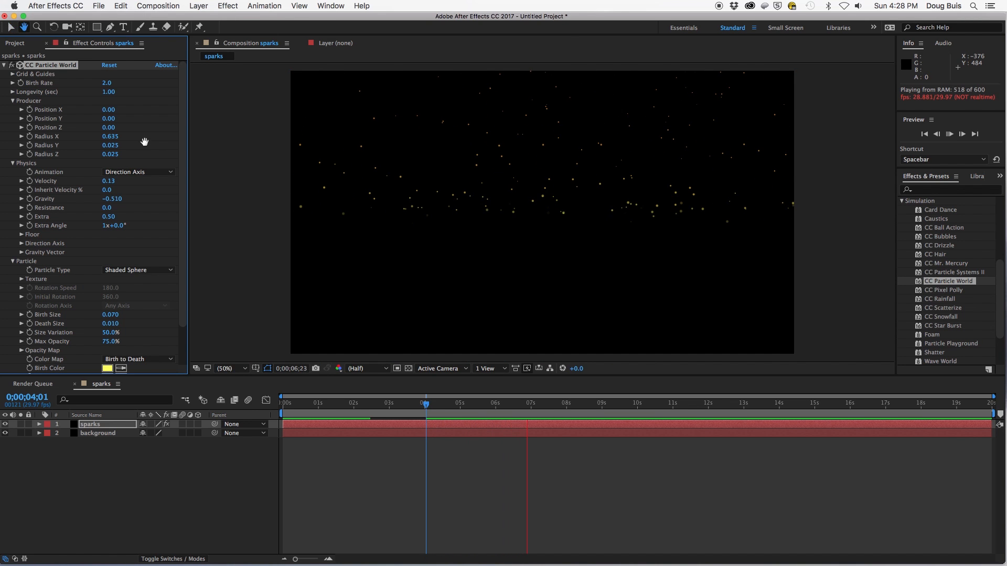
{"action": "key", "text": "space"}
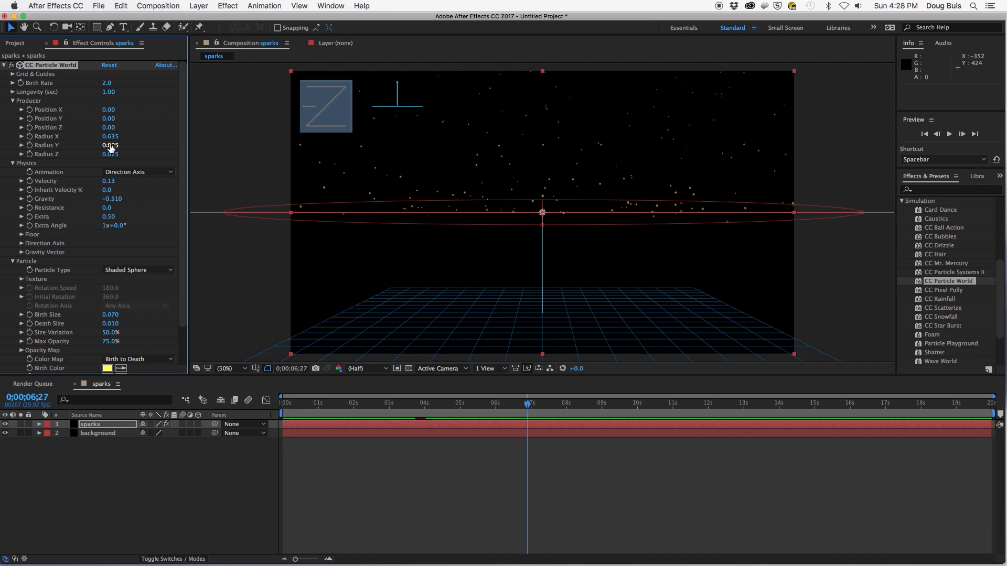
{"action": "left_click_drag", "start_coordinate": [112, 145], "coordinate": [141, 157]}
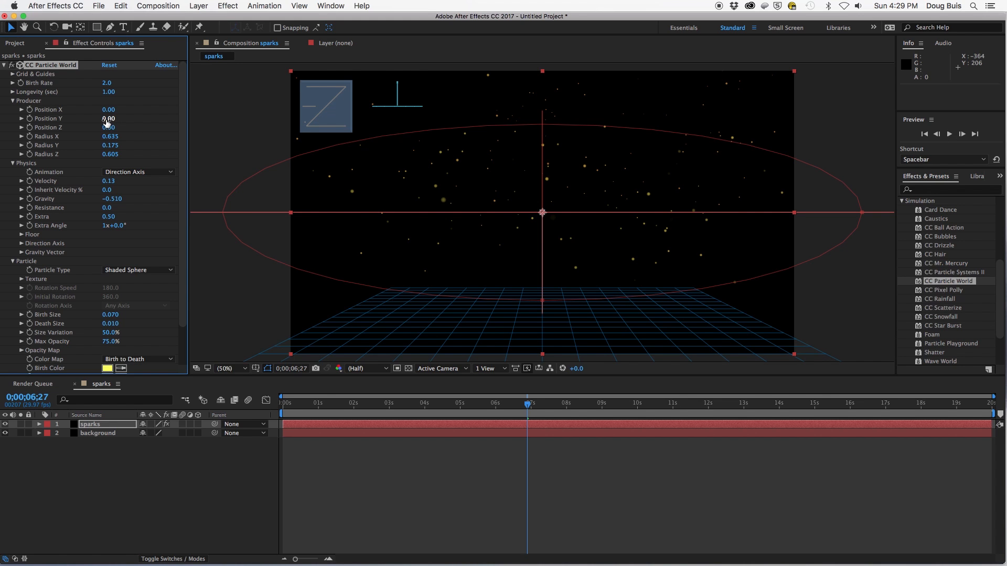
Lower the particle producer by setting its Position Y to 0.17, and preview the animation
{"action": "left_click_drag", "start_coordinate": [108, 118], "coordinate": [118, 127]}
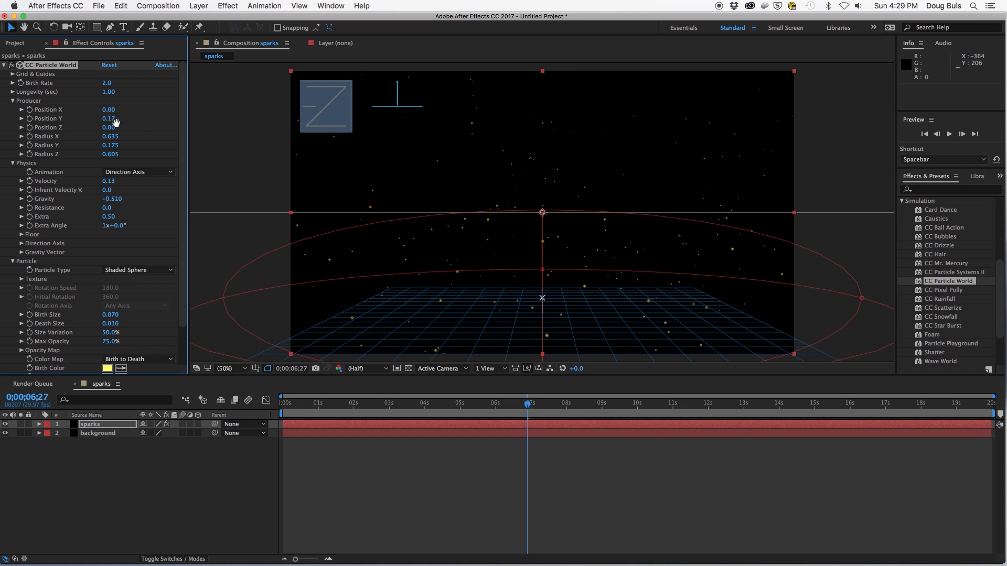
{"action": "key", "text": "space"}
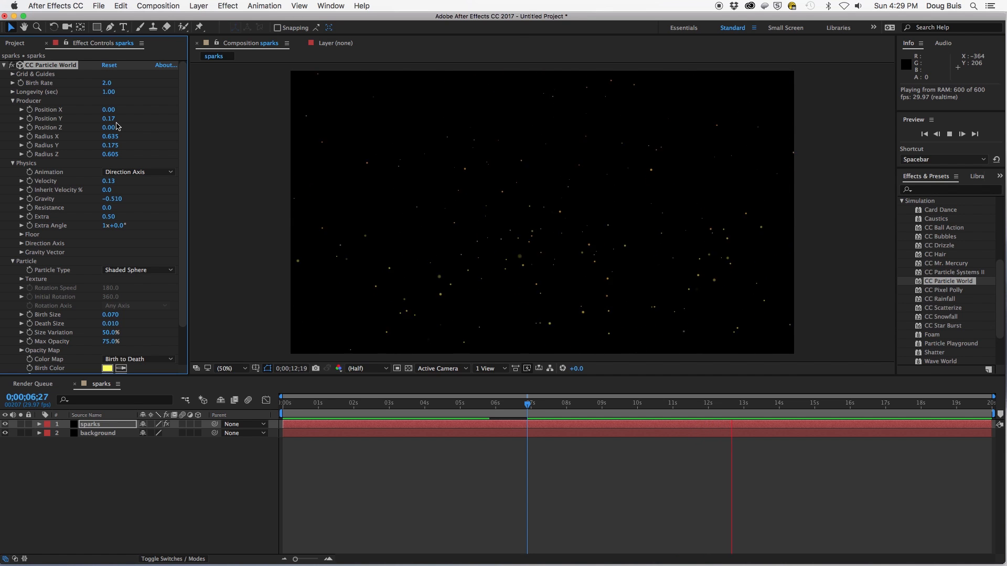
{"action": "key", "text": "space"}
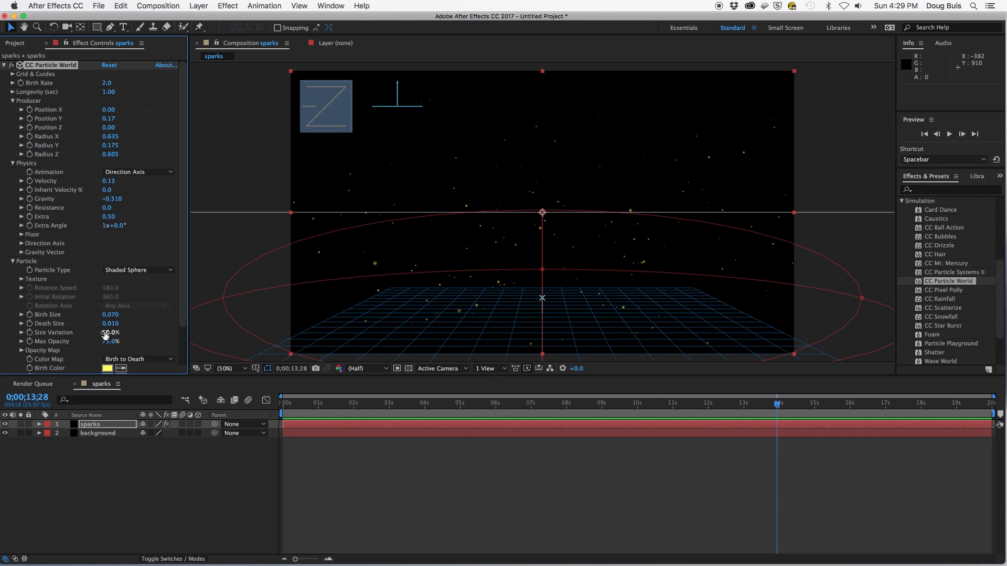
Set the particles' Size Variation to 100% with a preview, and raise their Max Opacity to 100%
{"action": "left_click_drag", "start_coordinate": [105, 333], "coordinate": [131, 333]}
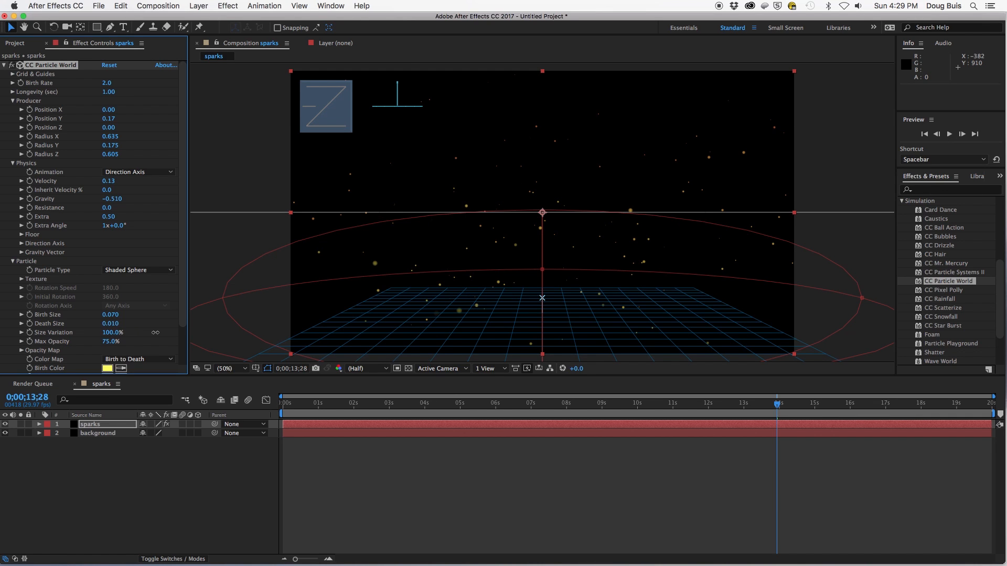
{"action": "key", "text": "space"}
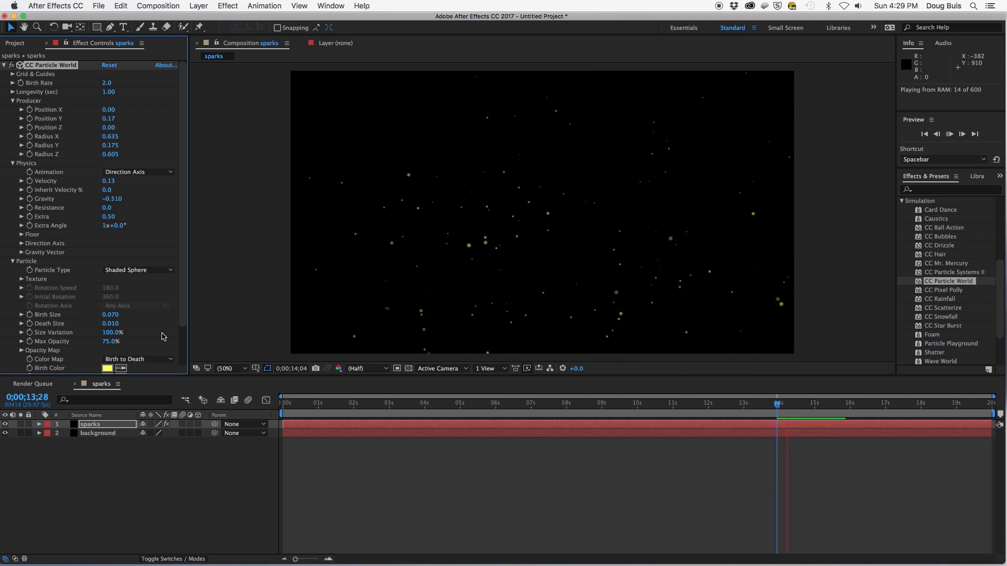
{"action": "key", "text": "space"}
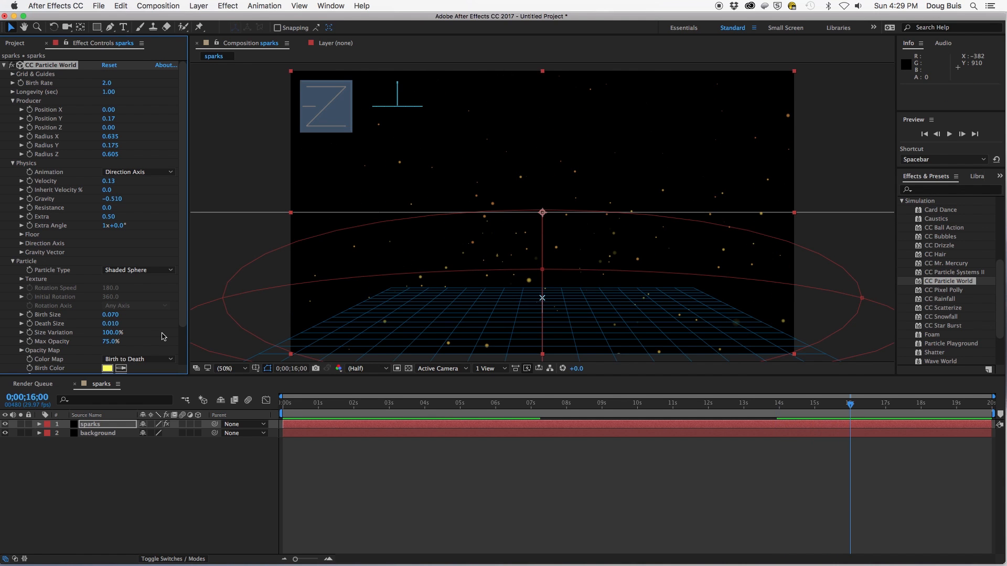
{"action": "left_click", "coordinate": [112, 342]}
{"action": "left_click", "coordinate": [22, 343]}
{"action": "left_click_drag", "start_coordinate": [136, 360], "coordinate": [175, 361]}
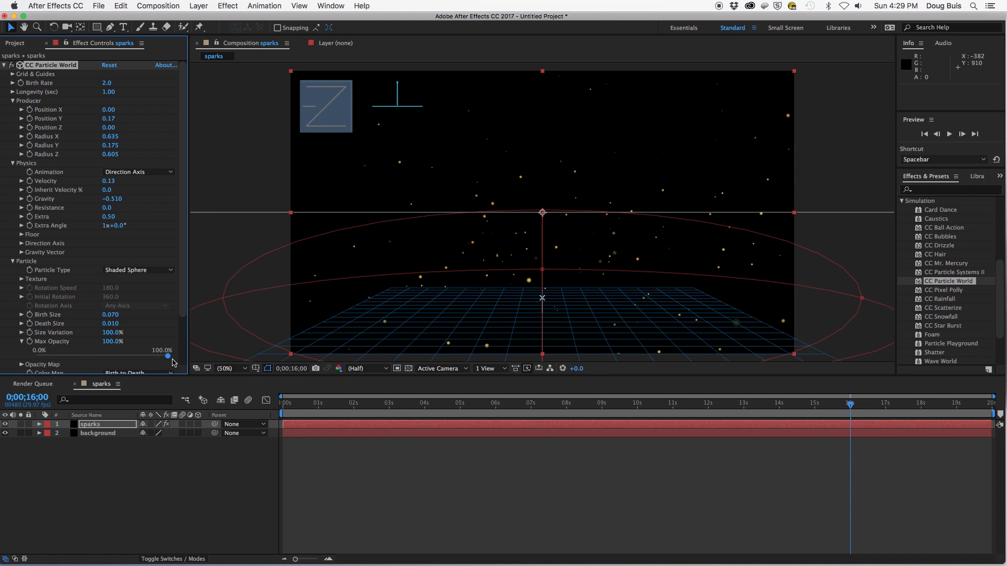
Change the particles' Birth Color to orange FFC050 and preview the sparks
{"action": "left_click", "coordinate": [13, 164]}
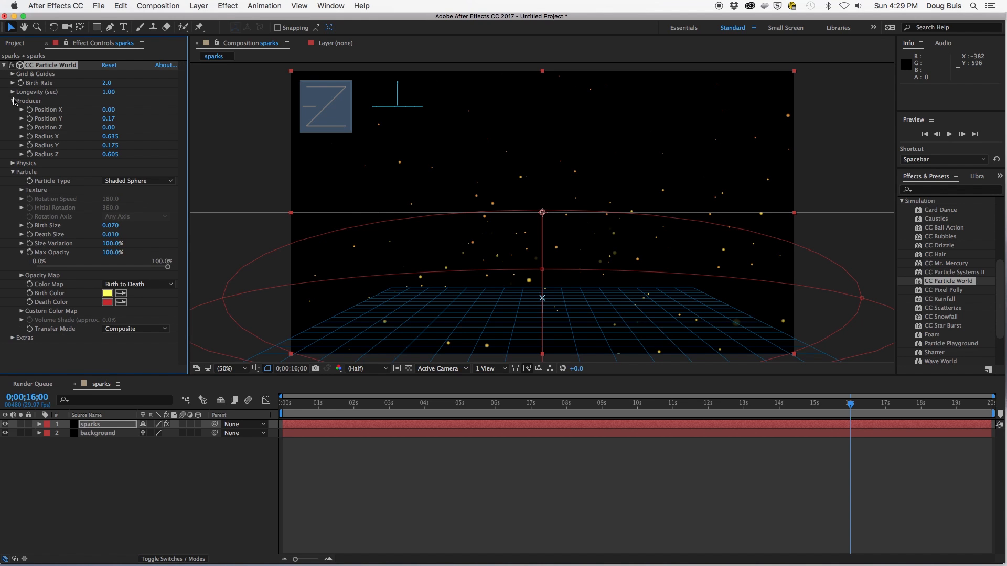
{"action": "left_click", "coordinate": [13, 101]}
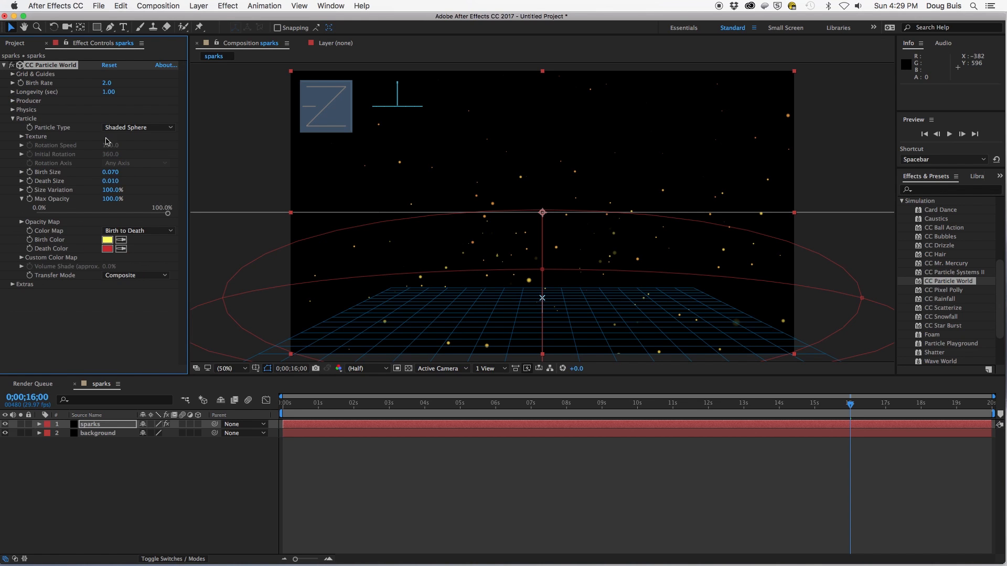
{"action": "left_click", "coordinate": [107, 241]}
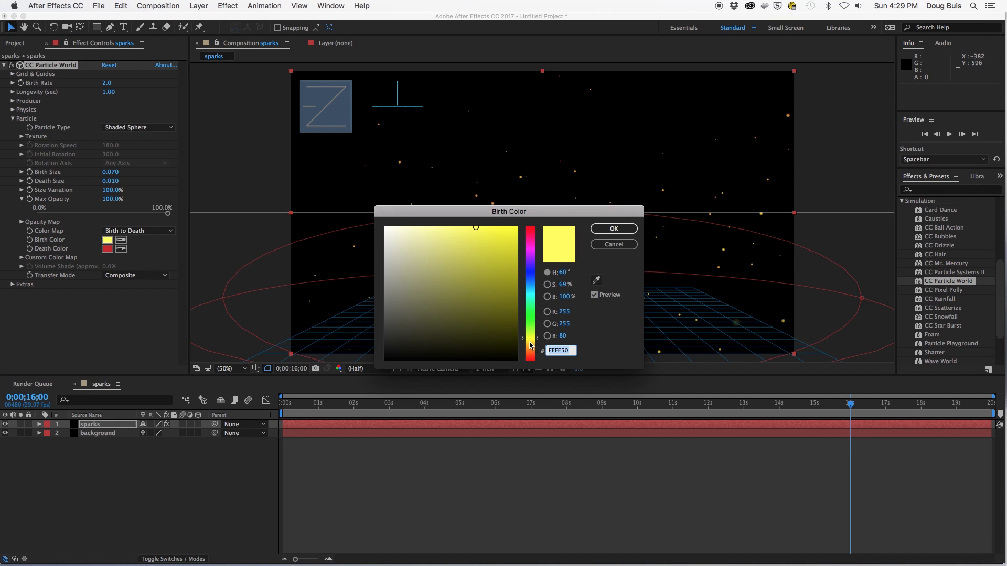
{"action": "left_click", "coordinate": [530, 343]}
{"action": "left_click", "coordinate": [530, 349]}
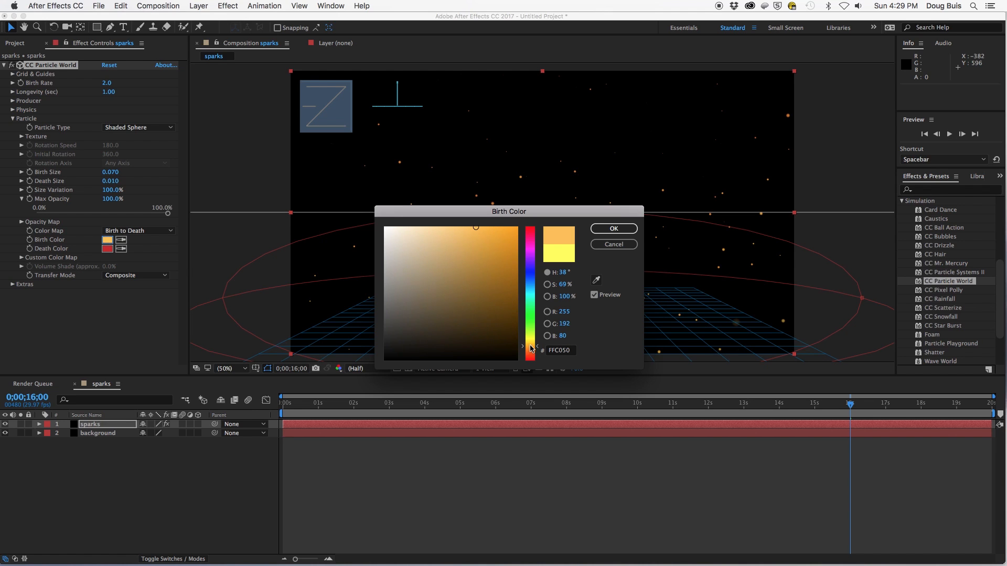
{"action": "left_click", "coordinate": [613, 229]}
{"action": "key", "text": "space"}
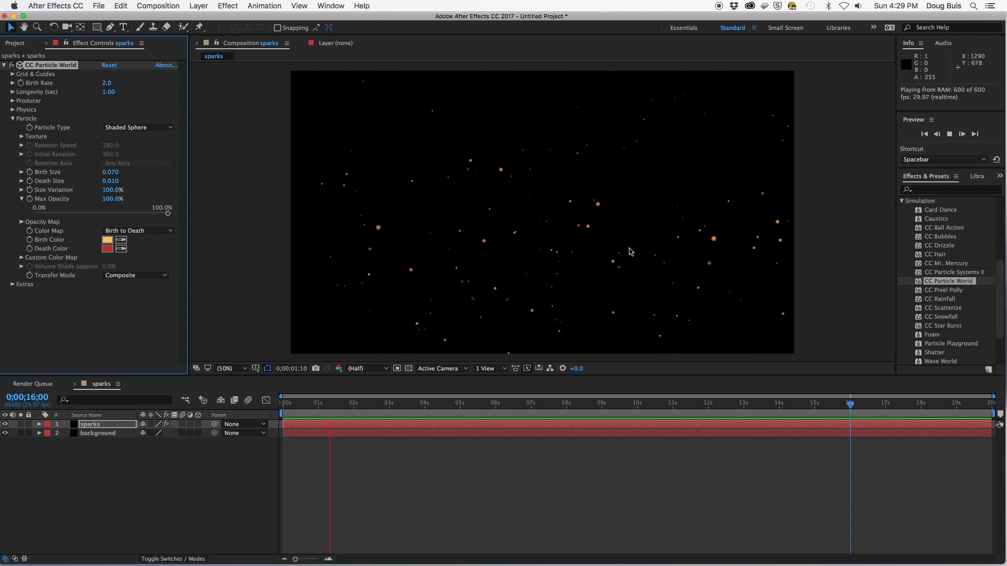
{"action": "key", "text": "space"}
Set the particles' Death Size to 0.000 and preview the animation
{"action": "left_click_drag", "start_coordinate": [112, 184], "coordinate": [98, 184]}
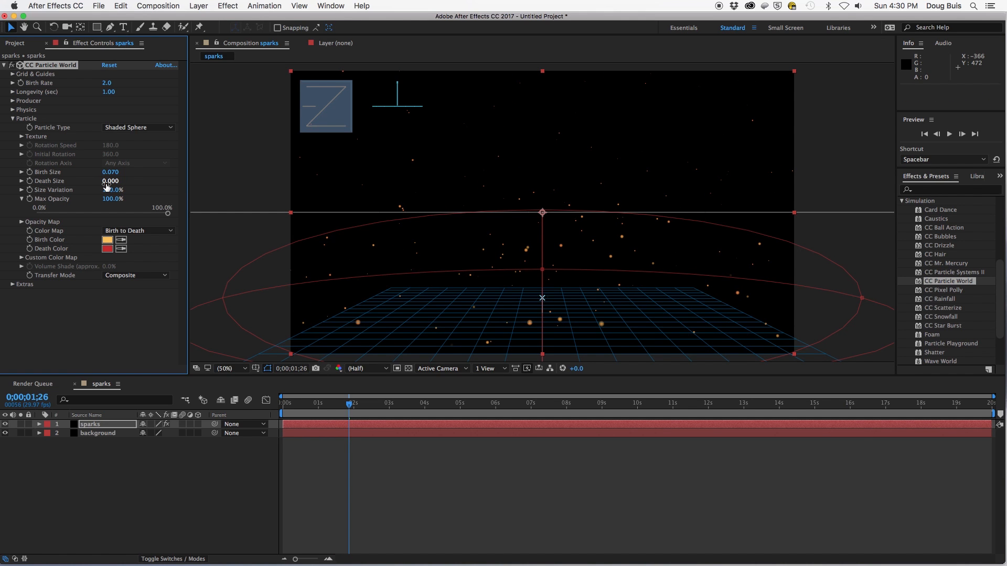
{"action": "key", "text": "space"}
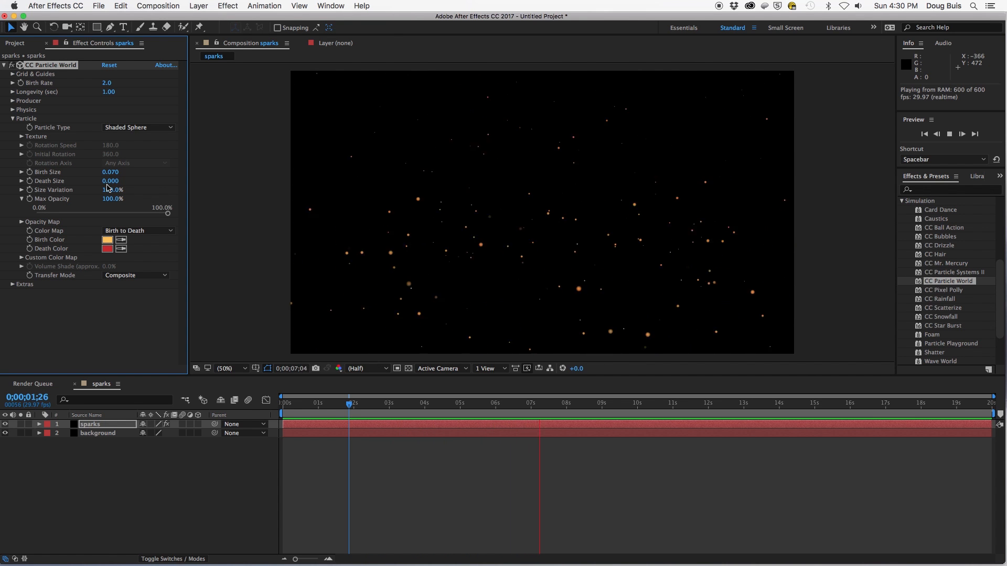
{"action": "key", "text": "space"}
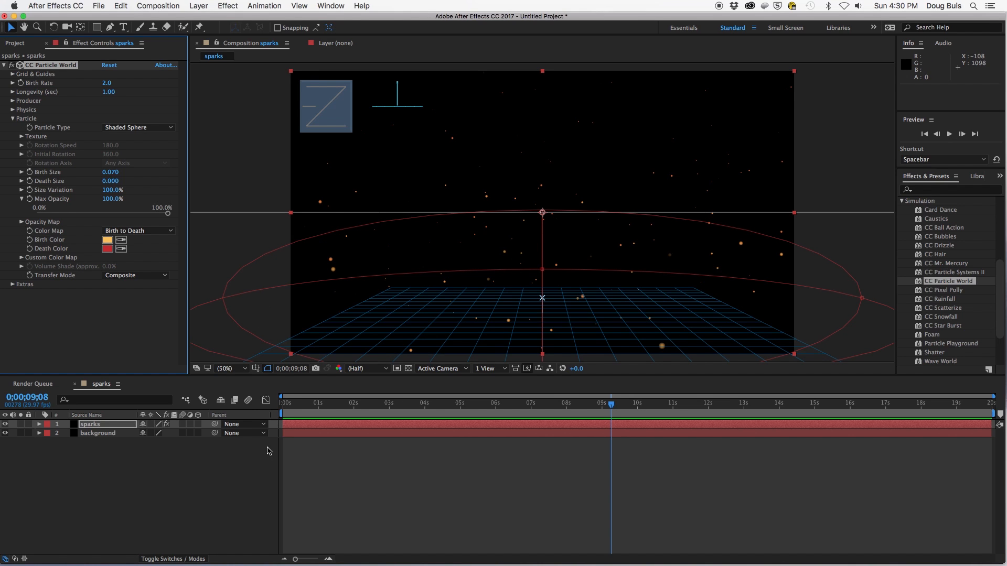
Enable motion blur on the sparks layer, preview it, and return the current time to 0;00;00;00
{"action": "left_click", "coordinate": [182, 425]}
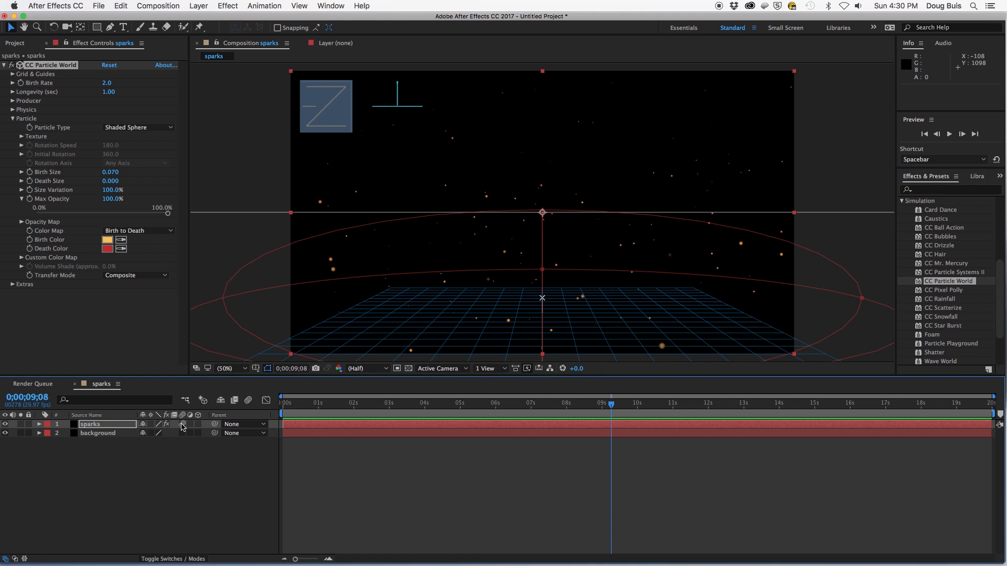
{"action": "key", "text": "space"}
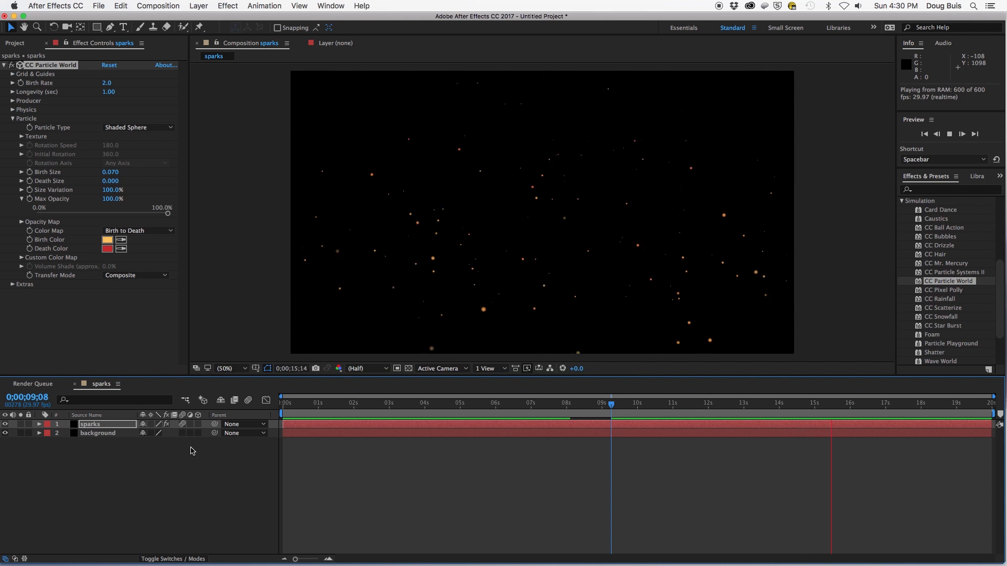
{"action": "key", "text": "space"}
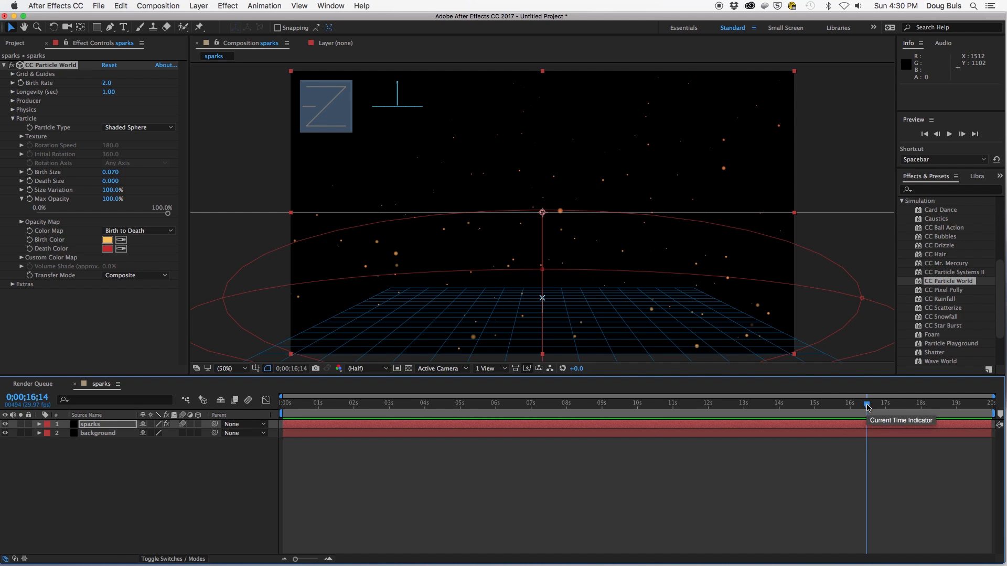
{"action": "left_click_drag", "start_coordinate": [866, 409], "coordinate": [283, 446]}
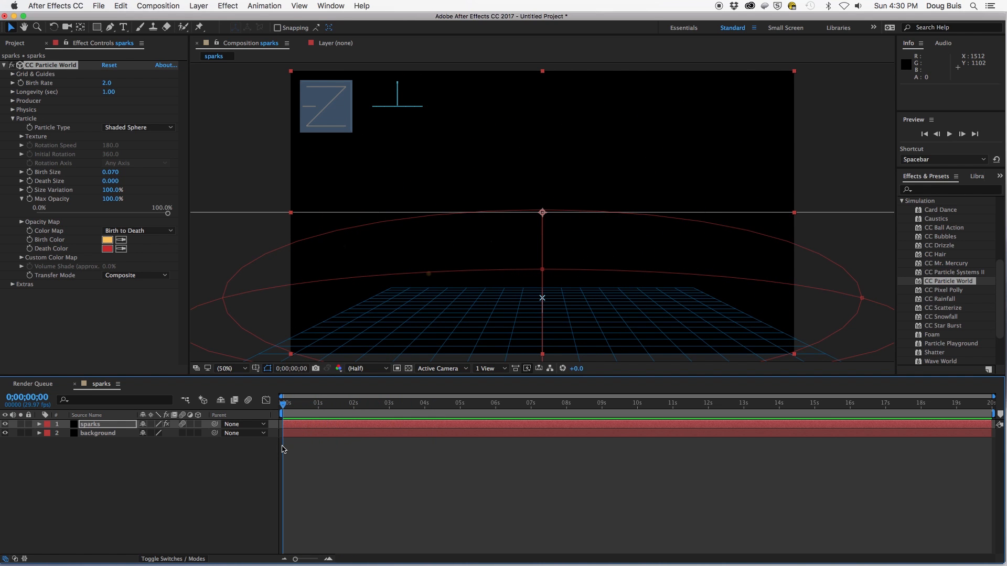
Set the Resistance in the particle physics to 1.0 while previewing the animation
{"action": "left_click", "coordinate": [12, 119]}
{"action": "left_click", "coordinate": [13, 110]}
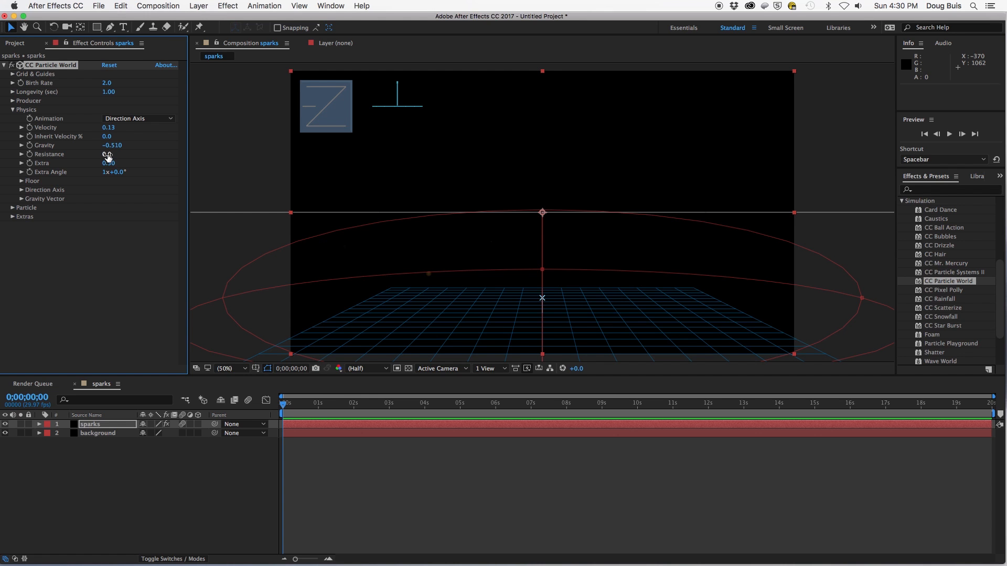
{"action": "key", "text": "space"}
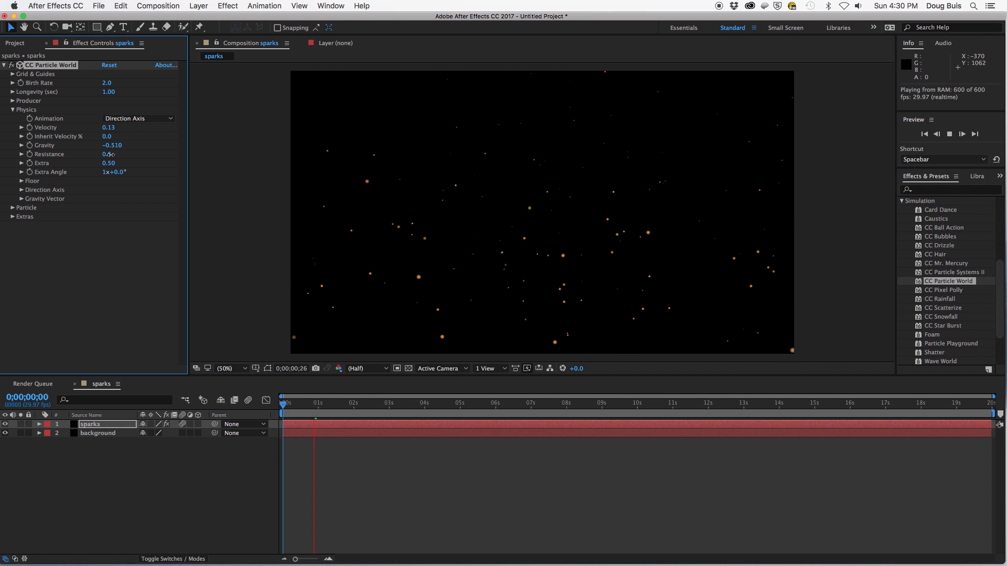
{"action": "left_click_drag", "start_coordinate": [116, 155], "coordinate": [118, 155]}
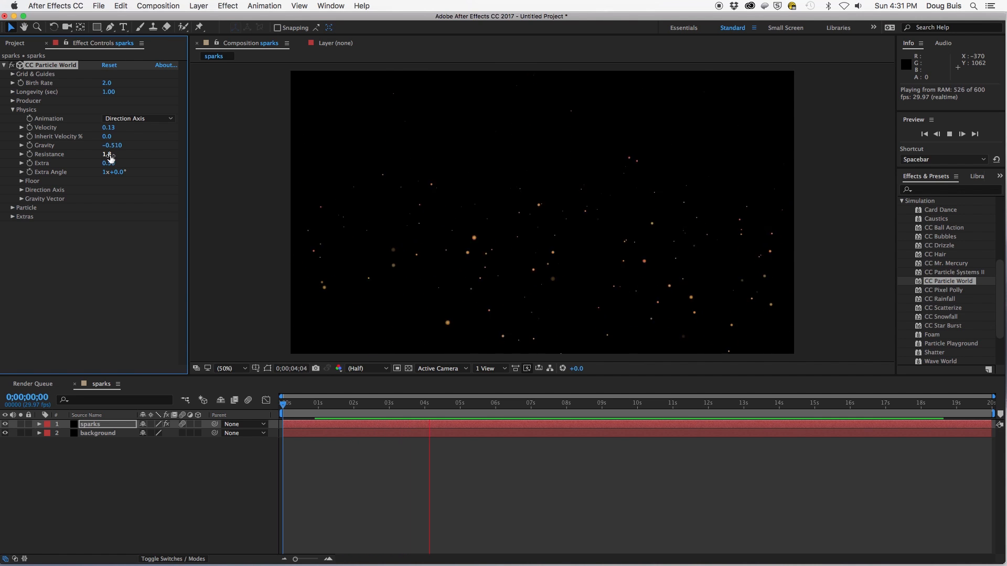
{"action": "left_click_drag", "start_coordinate": [107, 156], "coordinate": [103, 156]}
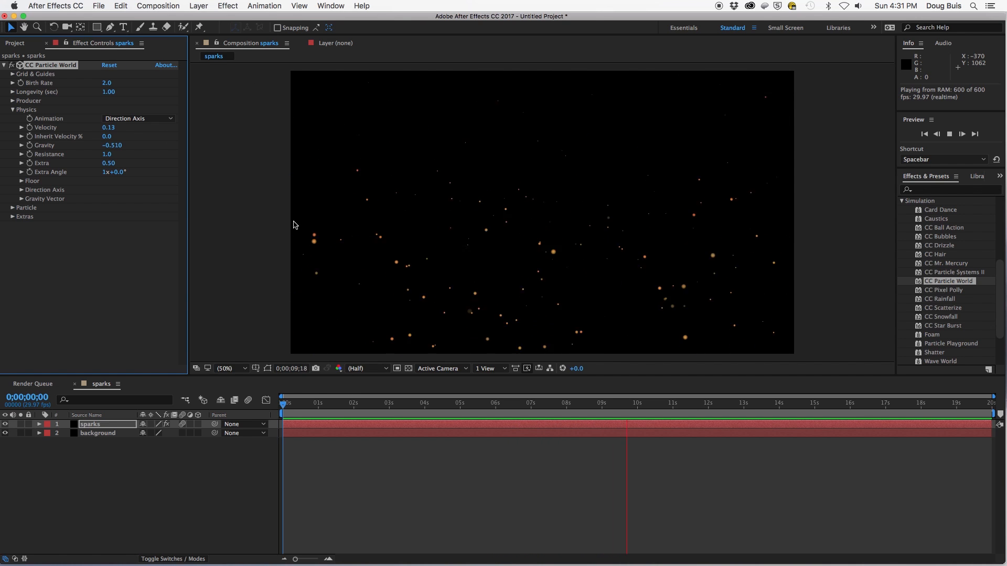
{"action": "key", "text": "space"}
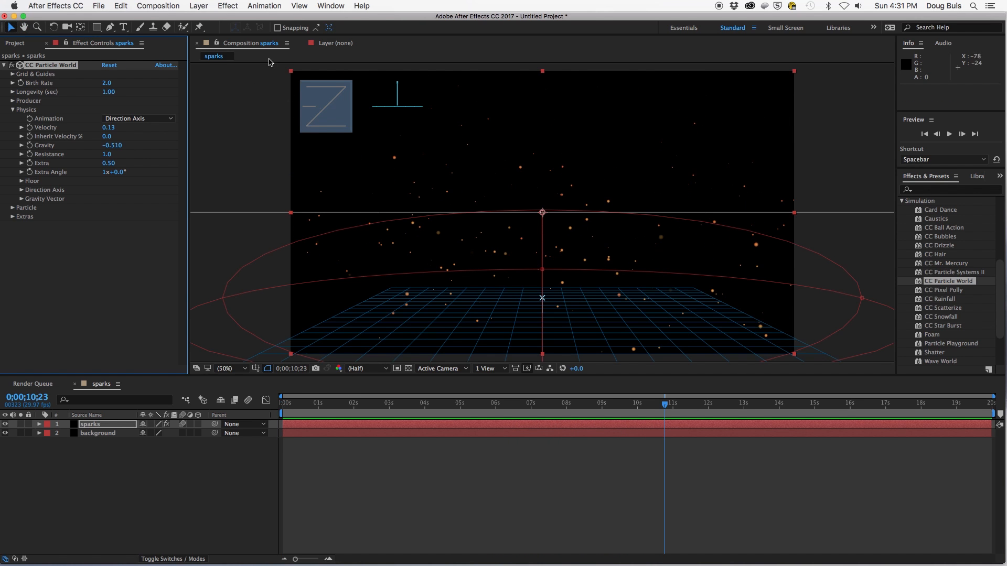
Apply a Time Stretch with a new stretch factor to the sparks layer and preview the result
{"action": "left_click", "coordinate": [200, 6]}
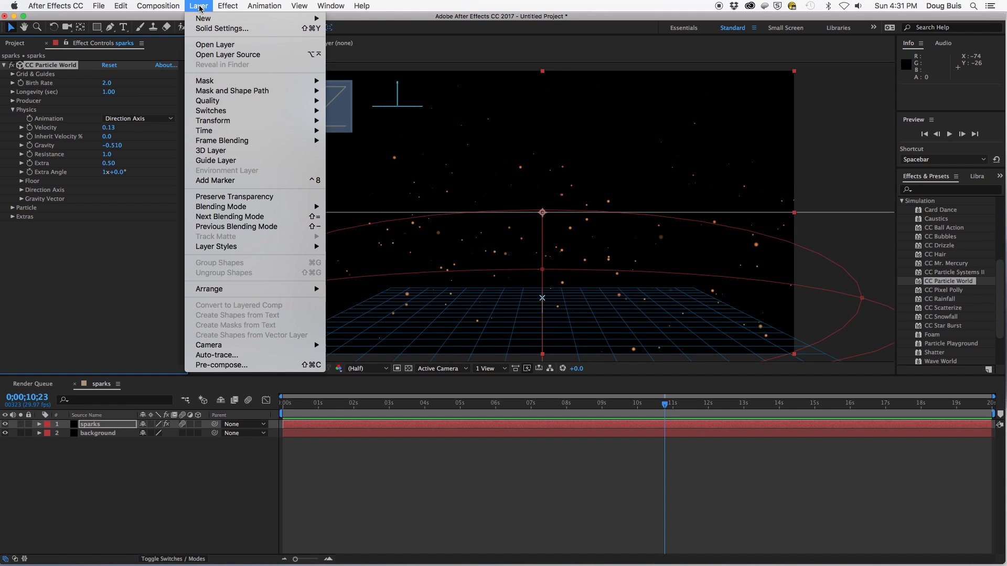
{"action": "mouse_move", "coordinate": [224, 133]}
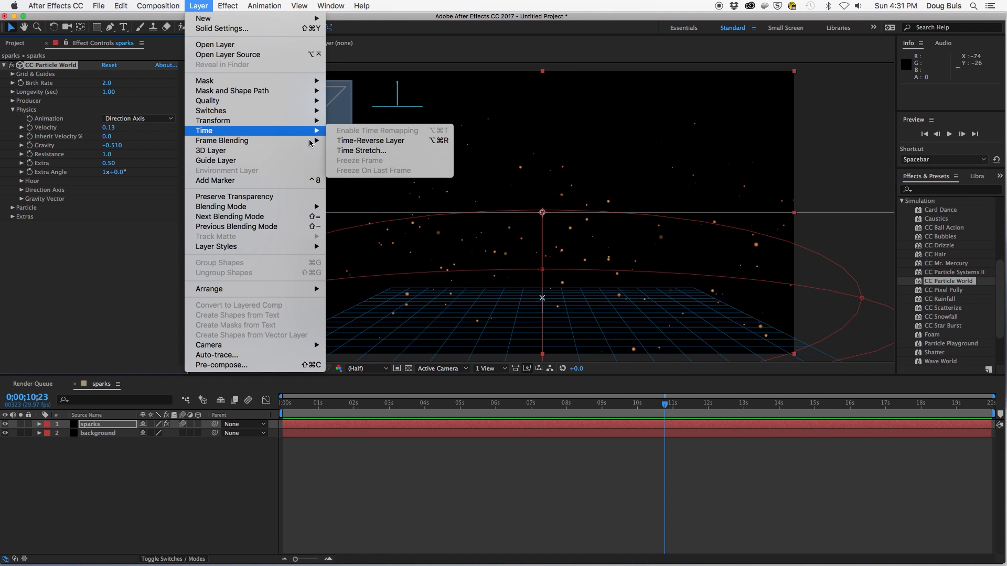
{"action": "left_click", "coordinate": [347, 151]}
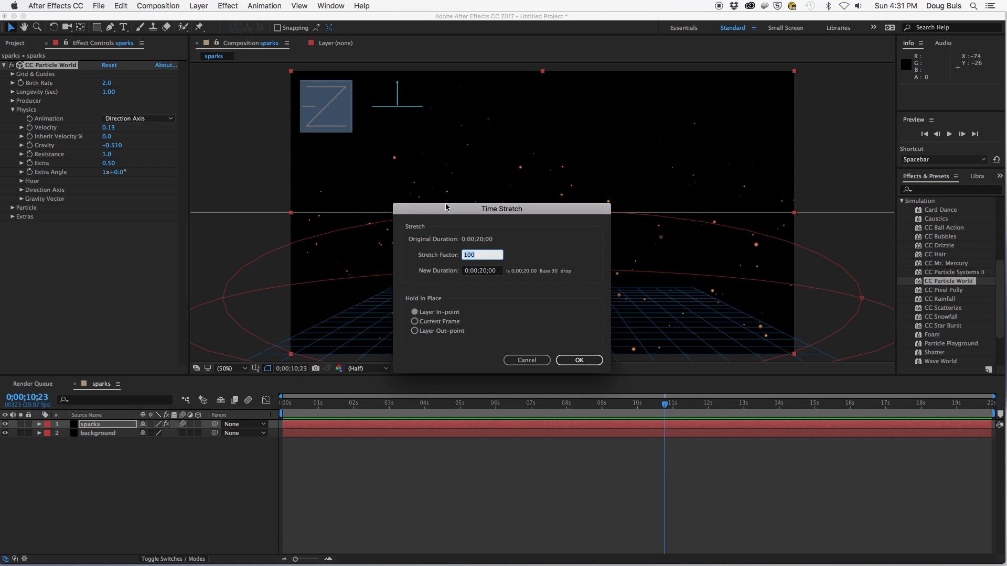
{"action": "type", "text": "3"}
{"action": "left_click", "coordinate": [580, 361]}
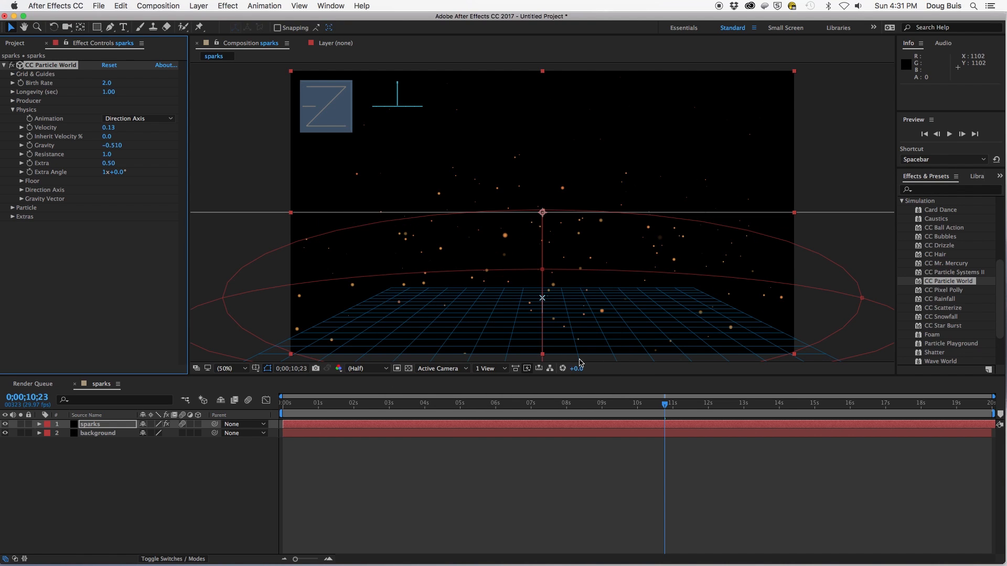
{"action": "key", "text": "space"}
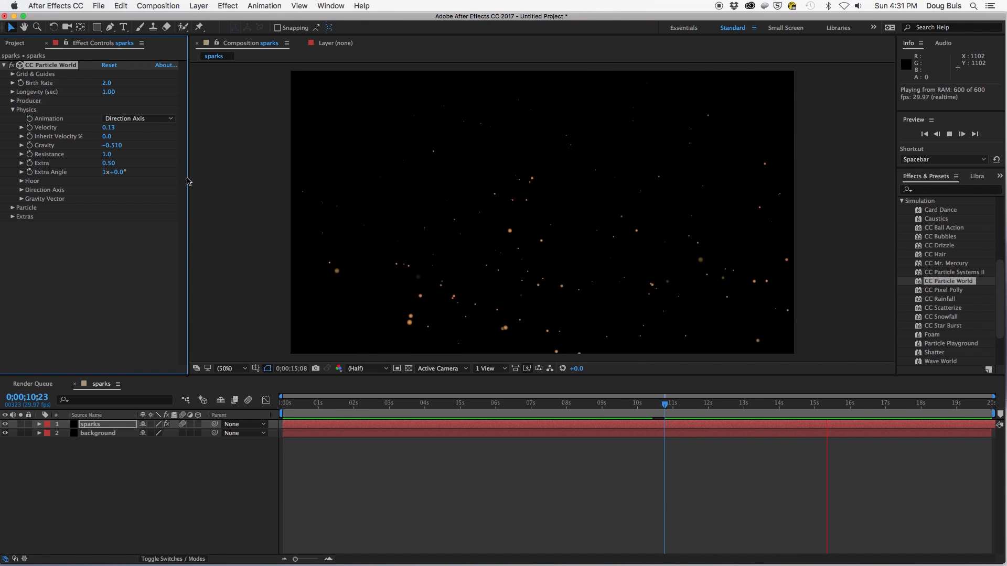
Increase the particles' Velocity to 0.32 and raise Inherit Velocity while the preview plays
{"action": "left_click_drag", "start_coordinate": [108, 129], "coordinate": [119, 129]}
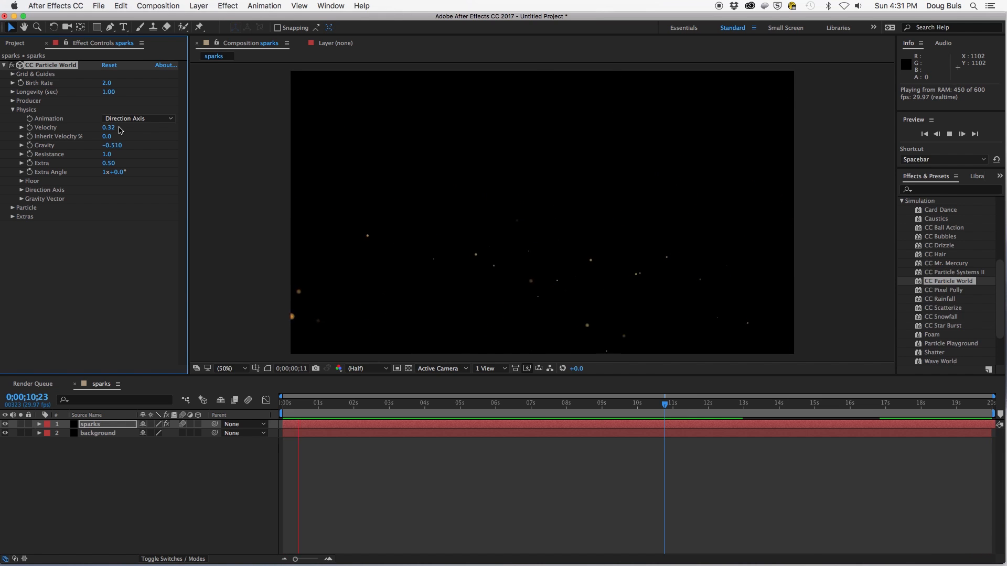
{"action": "left_click_drag", "start_coordinate": [105, 139], "coordinate": [139, 139]}
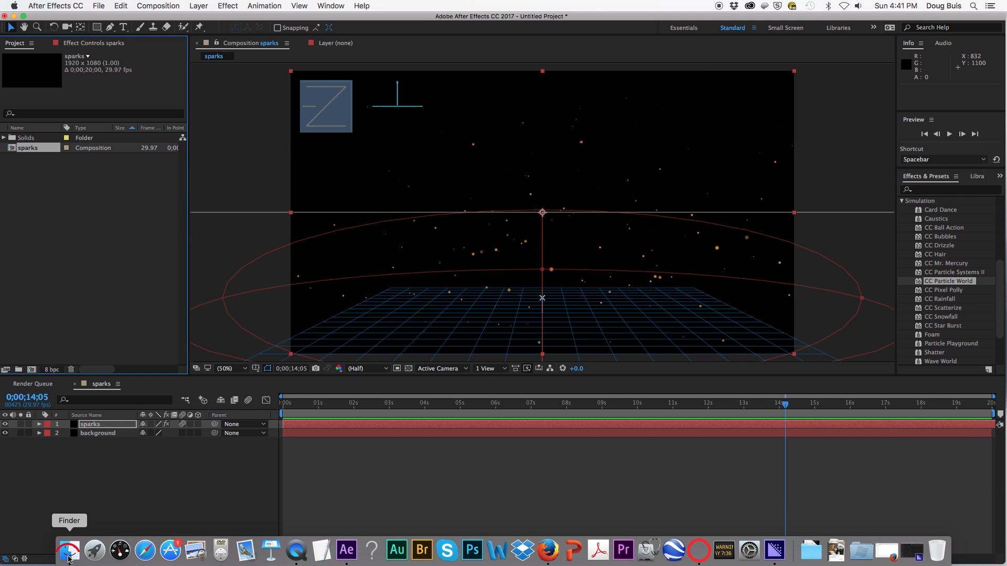
Switch to Finder and import the Blue-Night widescreen picture JPG from the Desktop into the After Effects project
{"action": "left_click", "coordinate": [69, 557]}
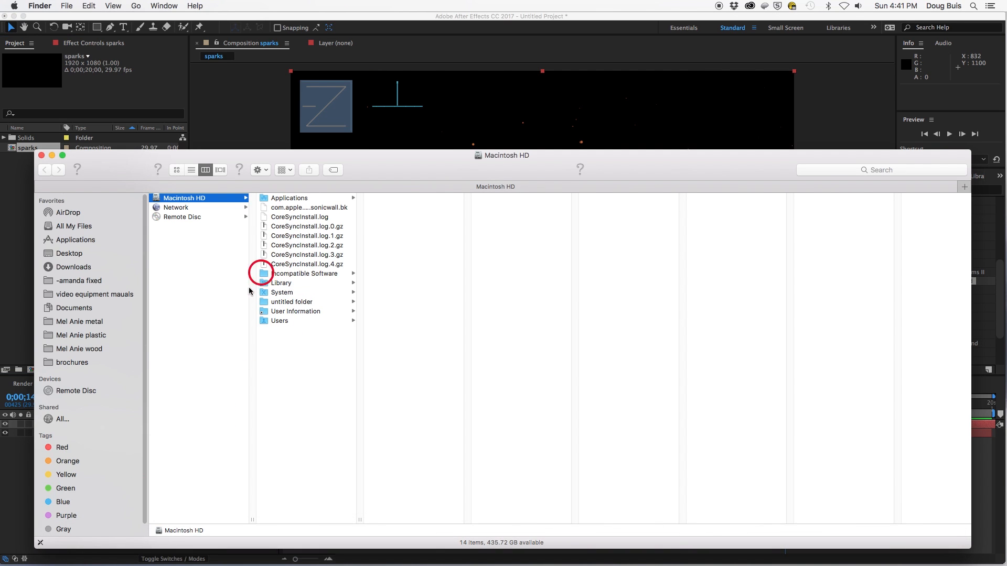
{"action": "left_click", "coordinate": [65, 255]}
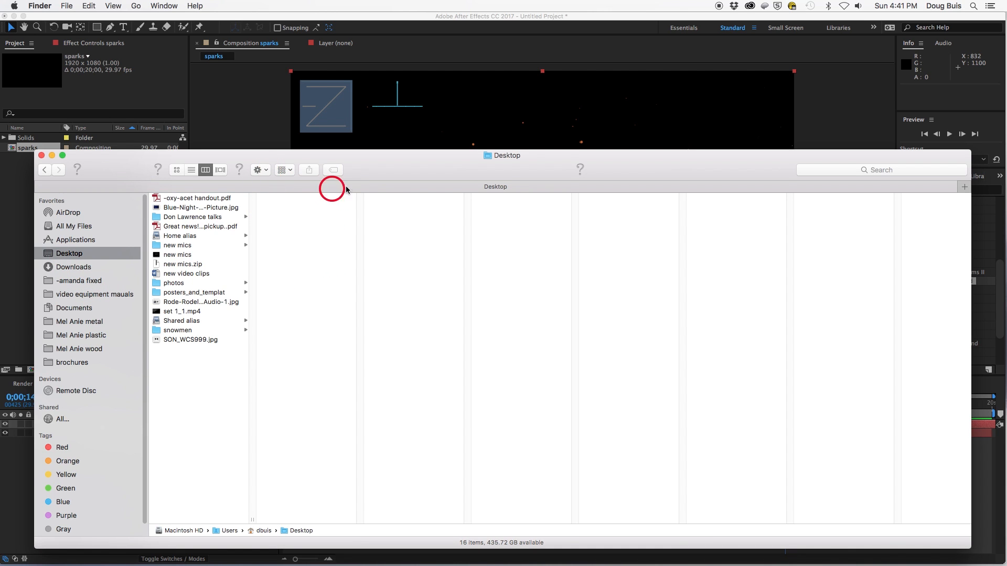
{"action": "left_click_drag", "start_coordinate": [379, 167], "coordinate": [561, 170]}
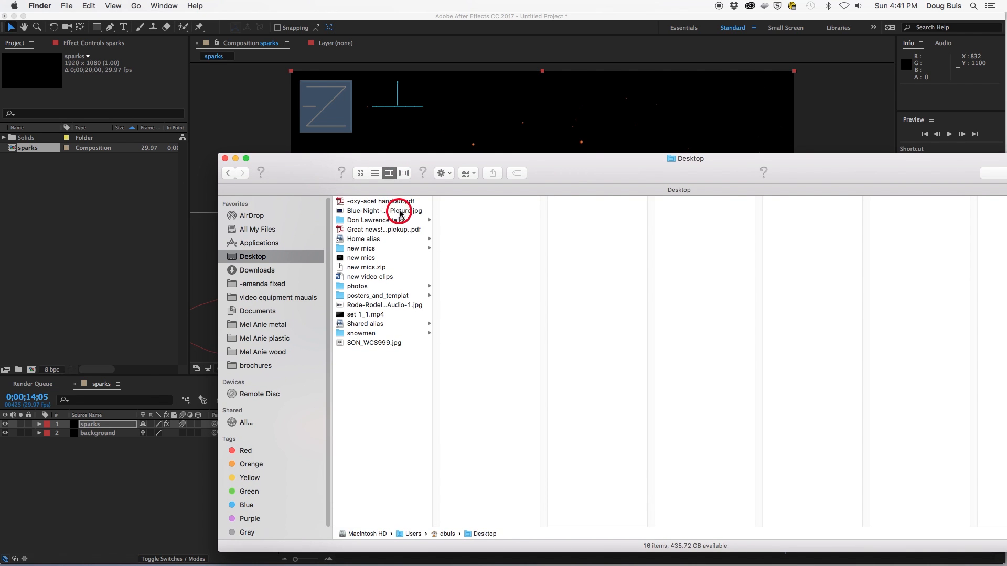
{"action": "left_click_drag", "start_coordinate": [404, 212], "coordinate": [66, 210]}
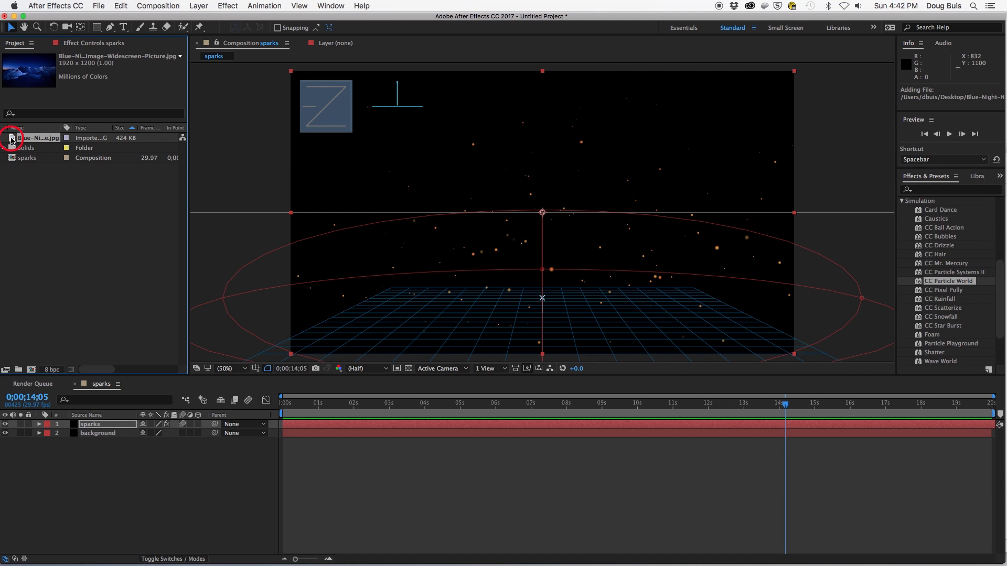
Place the Blue-Night picture between the sparks and background layers and preview the animation
{"action": "left_click_drag", "start_coordinate": [13, 139], "coordinate": [81, 429]}
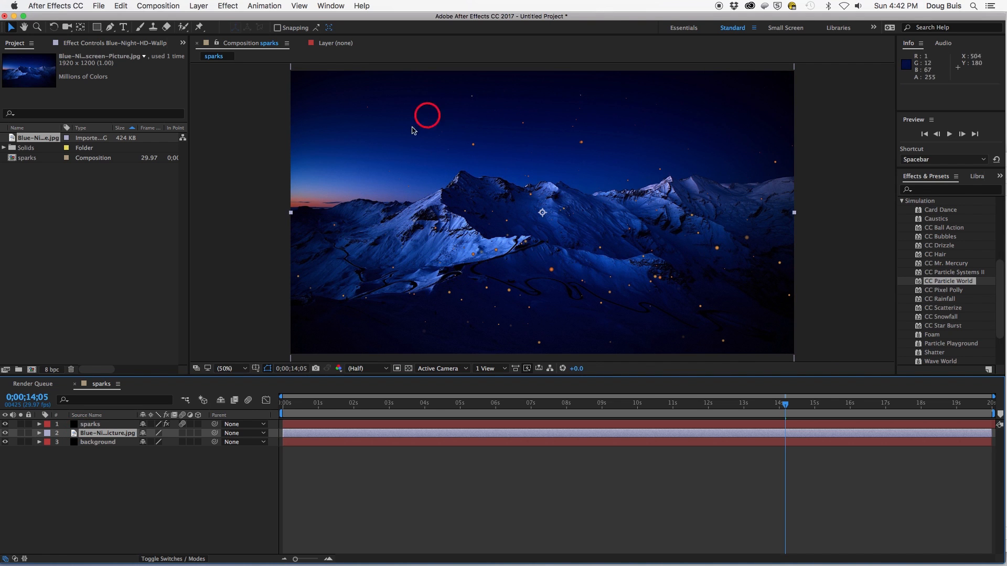
{"action": "key", "text": "space"}
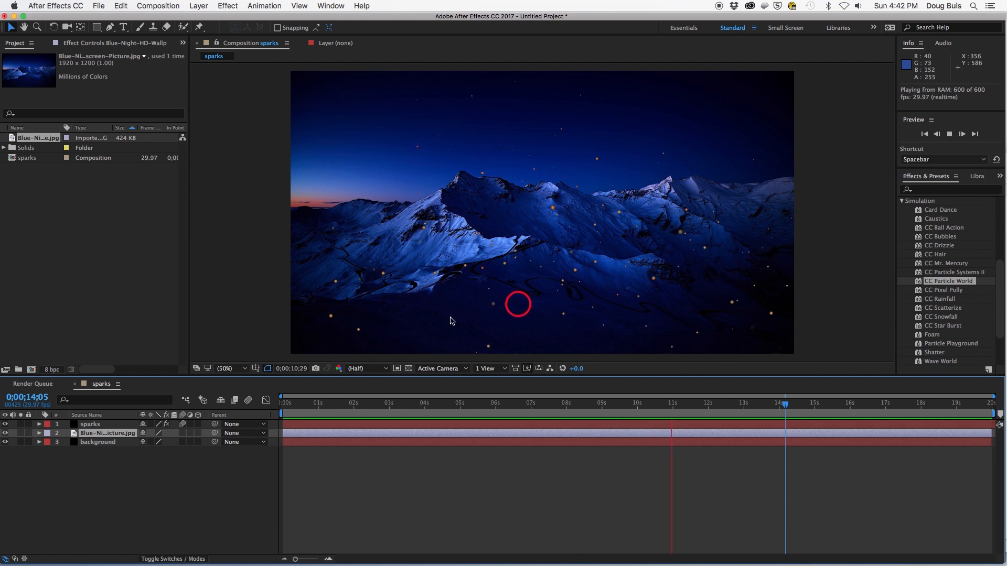
Narrow the sparks' producer by setting Radius X to 0.065 and set its Position Y to 0.00
{"action": "left_click", "coordinate": [90, 425]}
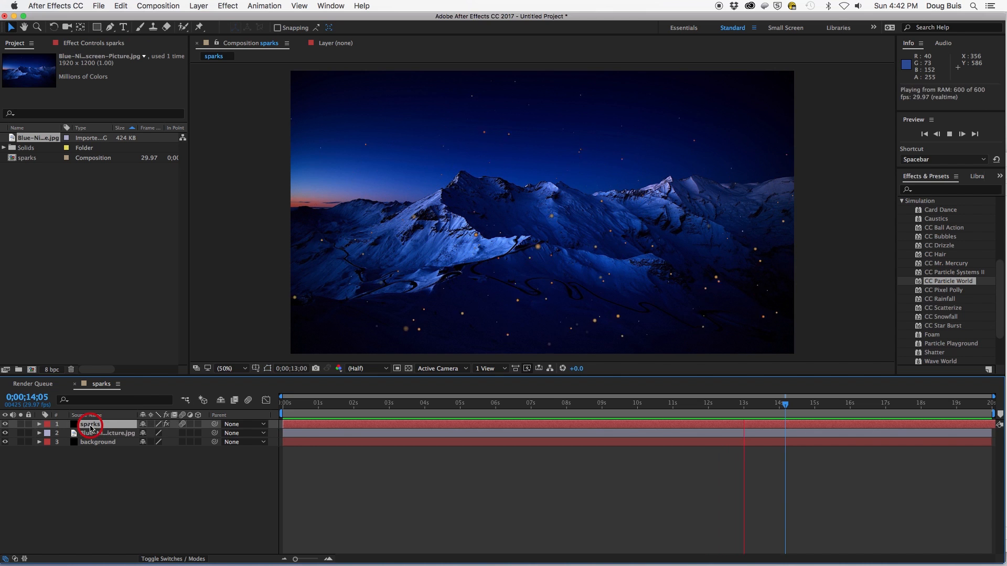
{"action": "left_click", "coordinate": [95, 43]}
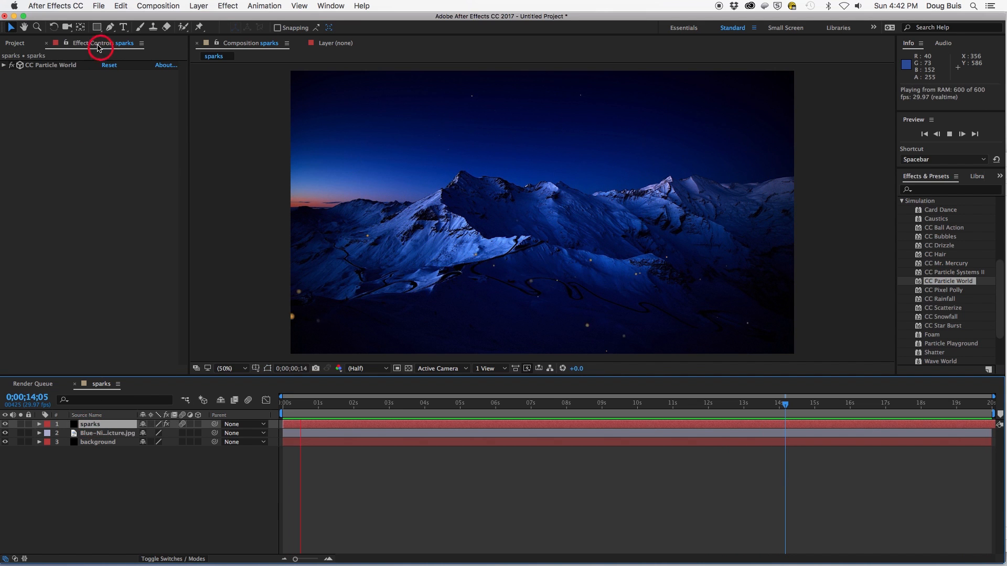
{"action": "left_click", "coordinate": [4, 65]}
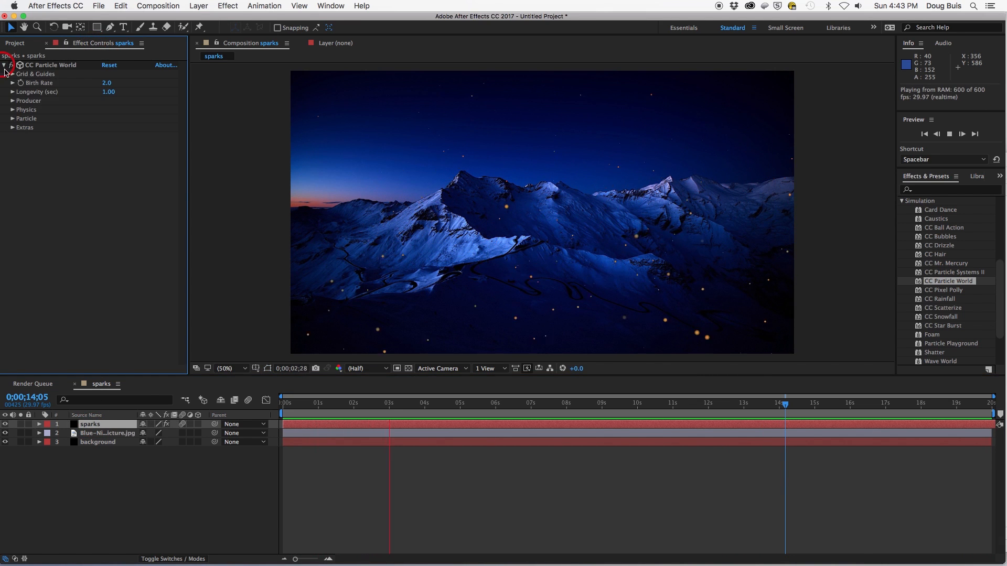
{"action": "left_click", "coordinate": [12, 101]}
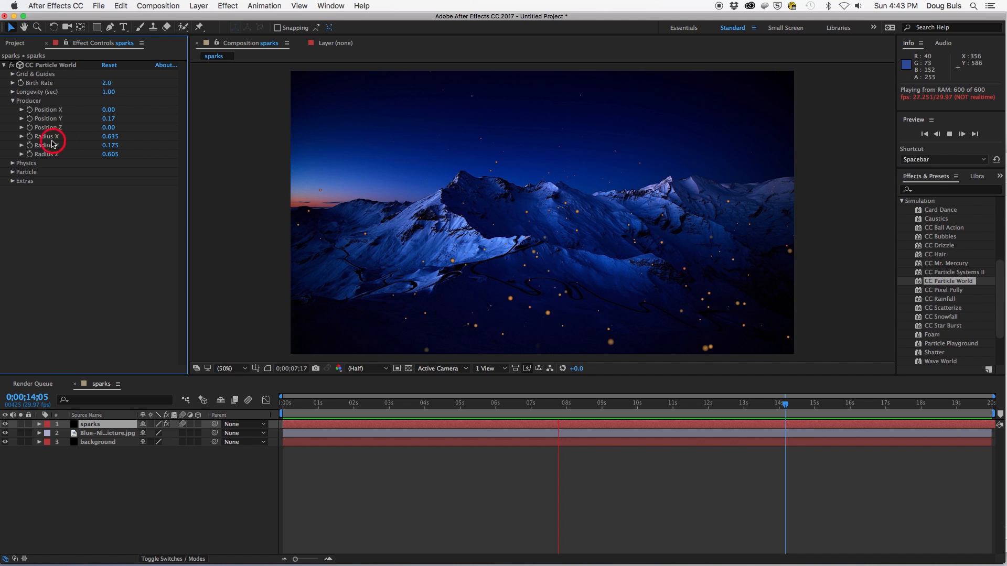
{"action": "left_click_drag", "start_coordinate": [117, 135], "coordinate": [99, 137]}
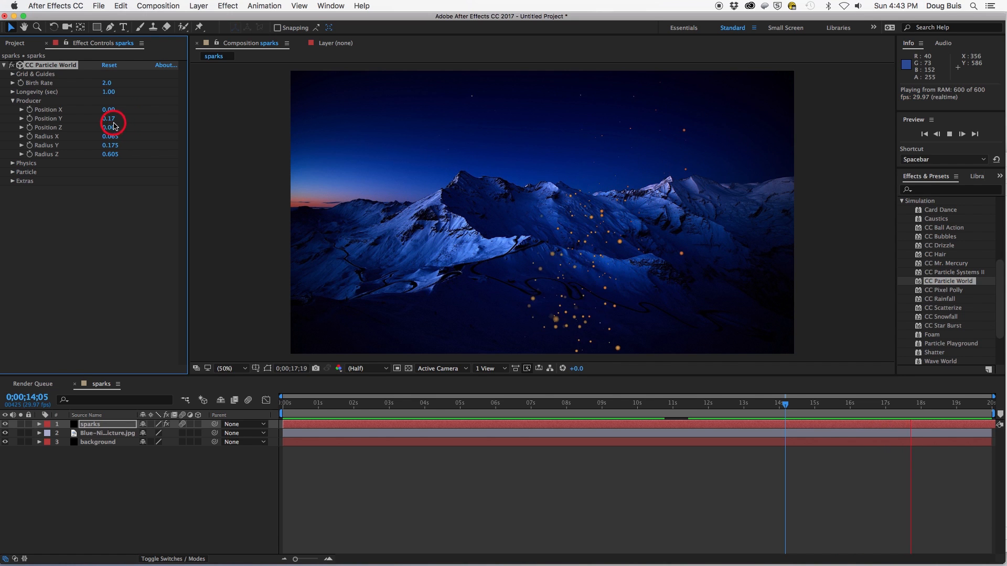
{"action": "left_click_drag", "start_coordinate": [122, 125], "coordinate": [96, 120]}
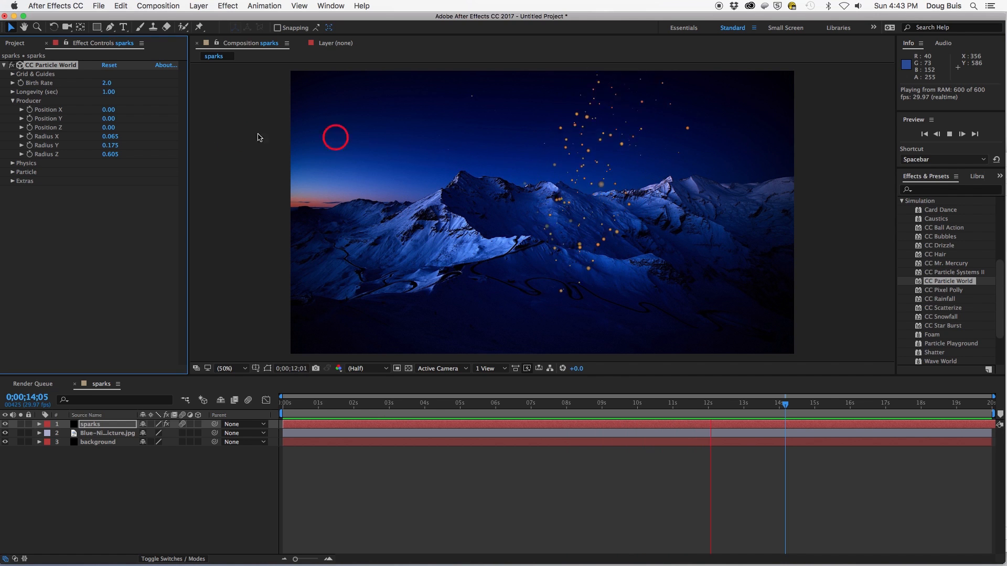
Duplicate the Blue-Night picture layer, move the copy above the sparks layer and stop the preview
{"action": "left_click", "coordinate": [116, 434]}
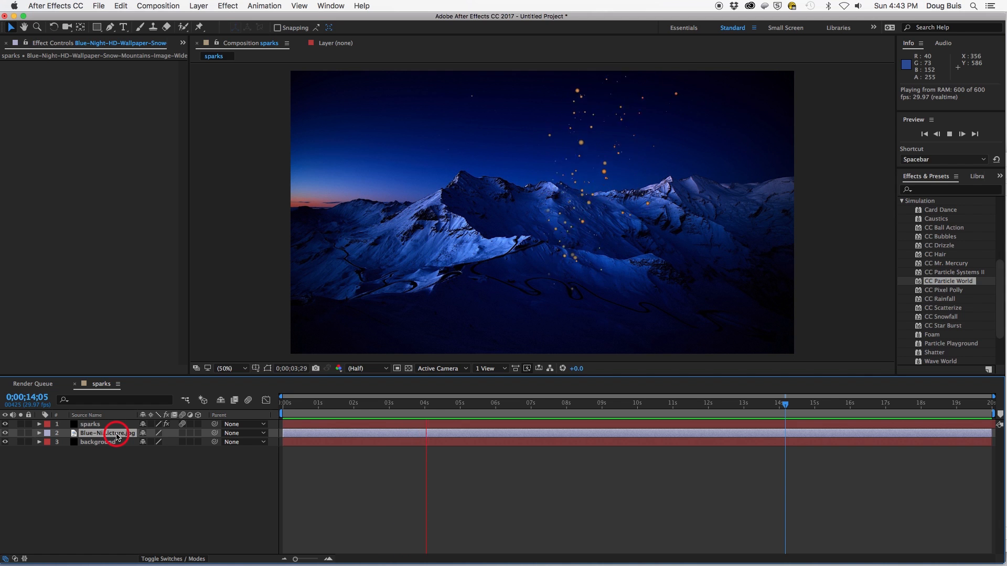
{"action": "key", "text": "super+d"}
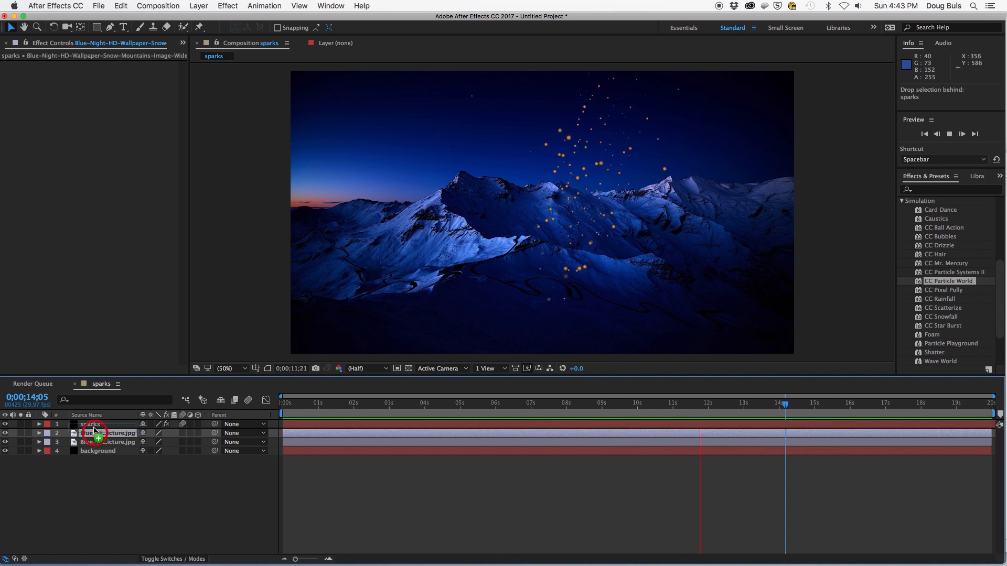
{"action": "left_click_drag", "start_coordinate": [95, 422], "coordinate": [95, 420]}
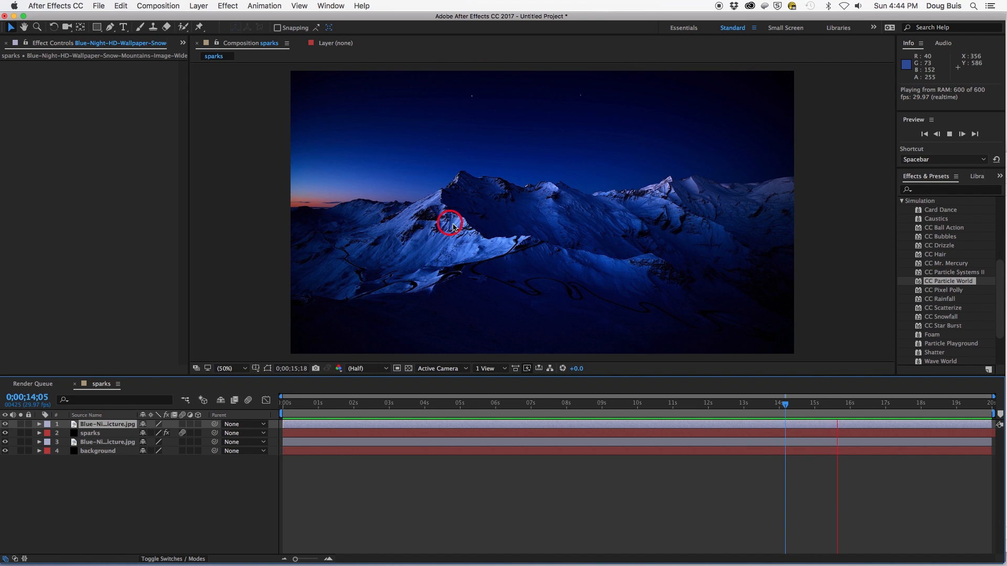
{"action": "key", "text": "space"}
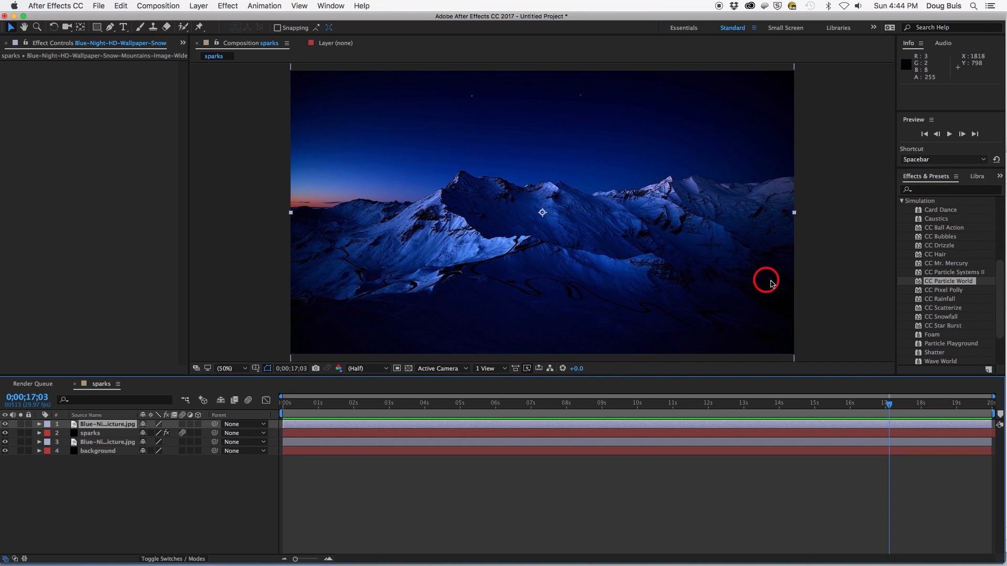
Mask the top picture layer with the Pen tool along the foreground ridge, closing the path around the lower frame, and preview
{"action": "left_click", "coordinate": [110, 28]}
{"action": "left_click", "coordinate": [290, 212]}
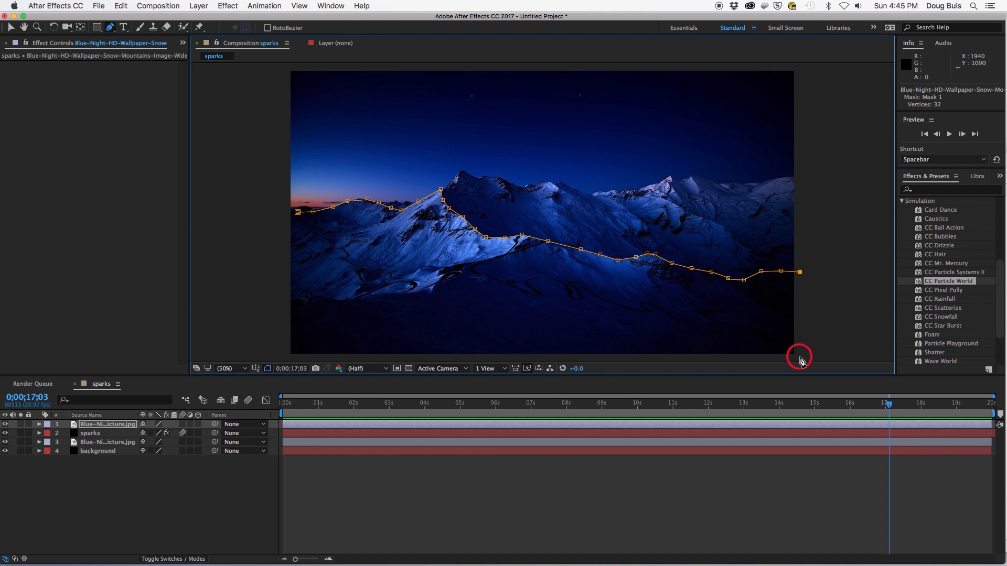
{"action": "left_click", "coordinate": [283, 359]}
{"action": "left_click", "coordinate": [274, 217]}
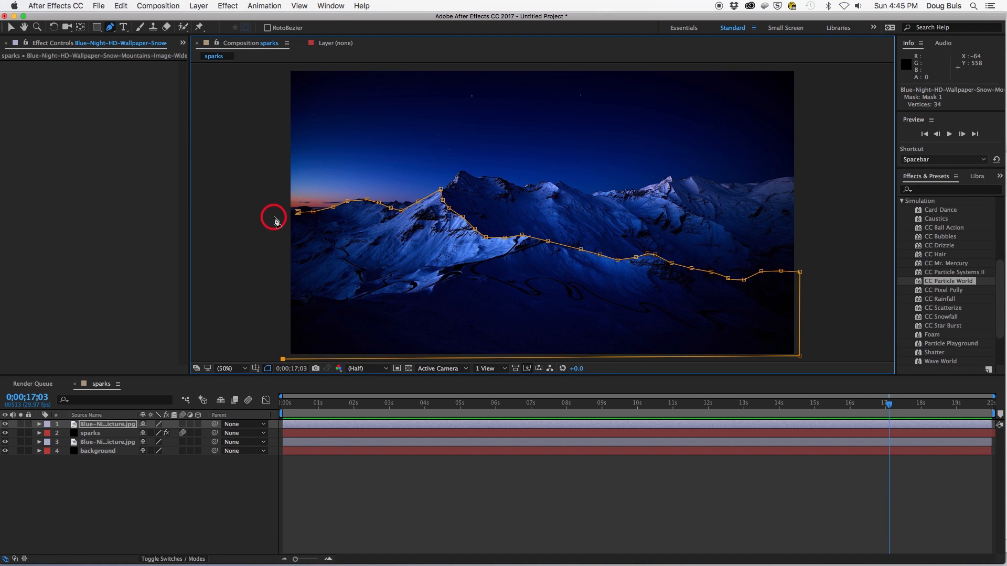
{"action": "left_click", "coordinate": [298, 213]}
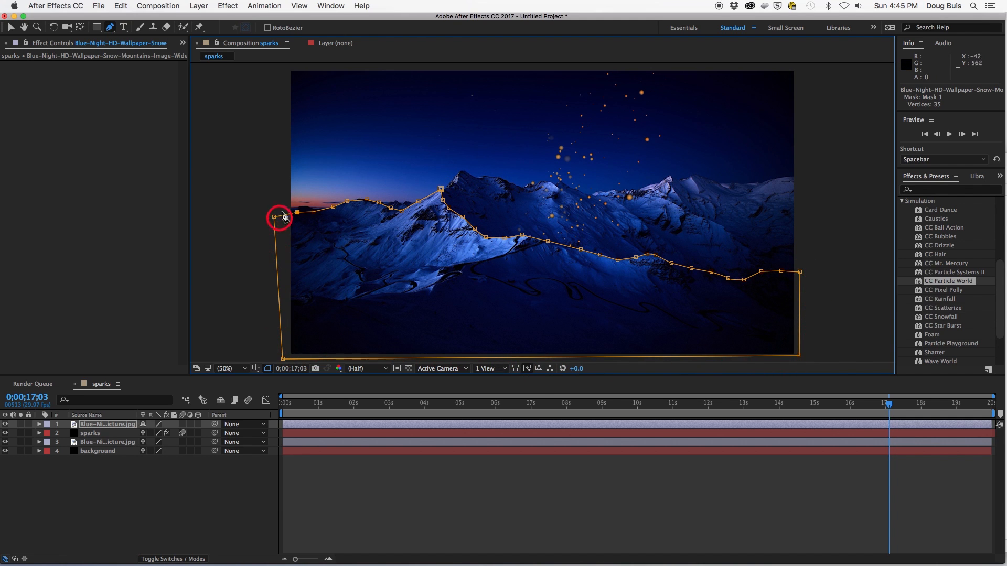
{"action": "key", "text": "space"}
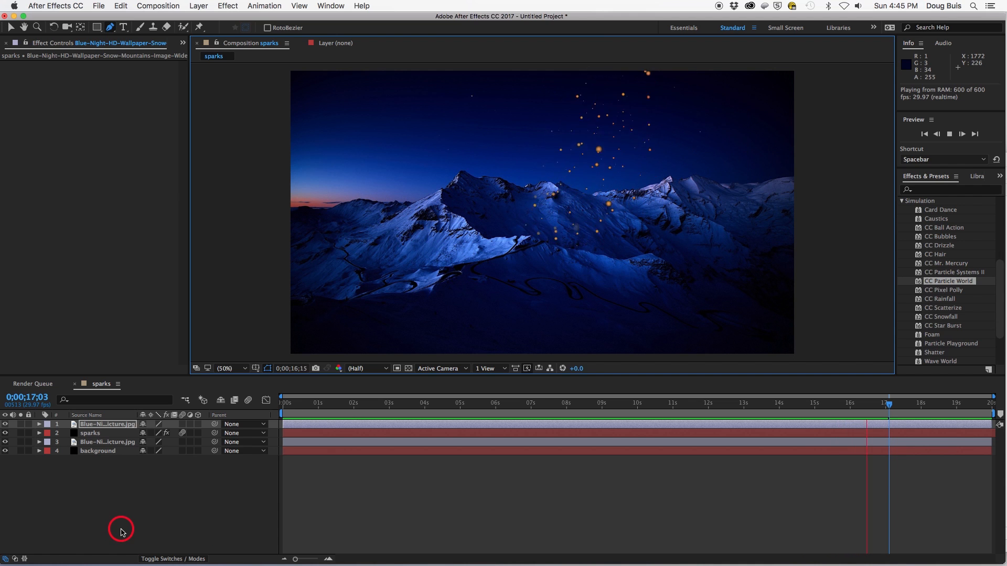
Set the sparks' producer Position X to -0.11 and the particle Birth Size to 0.040
{"action": "left_click", "coordinate": [94, 434]}
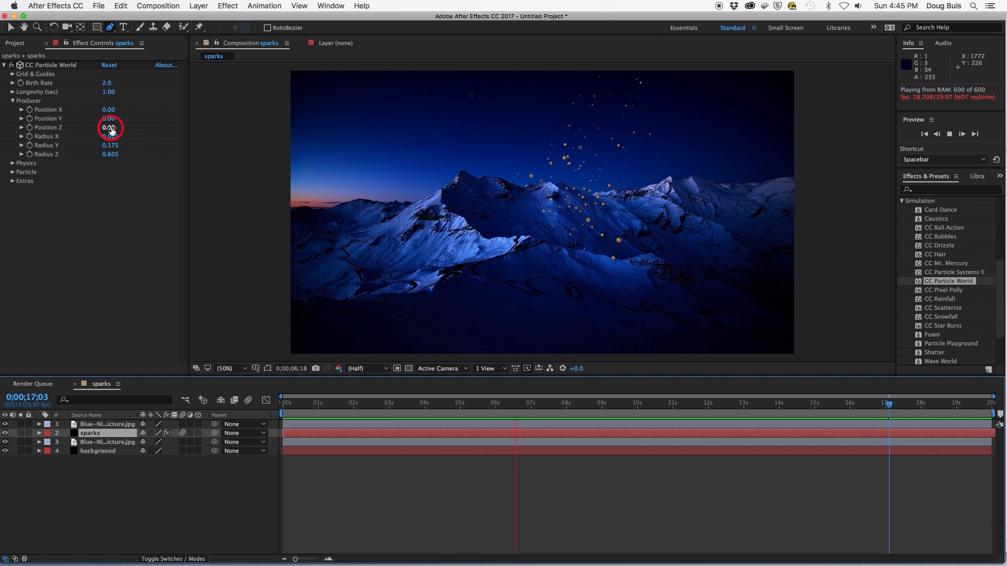
{"action": "left_click_drag", "start_coordinate": [109, 110], "coordinate": [105, 112]}
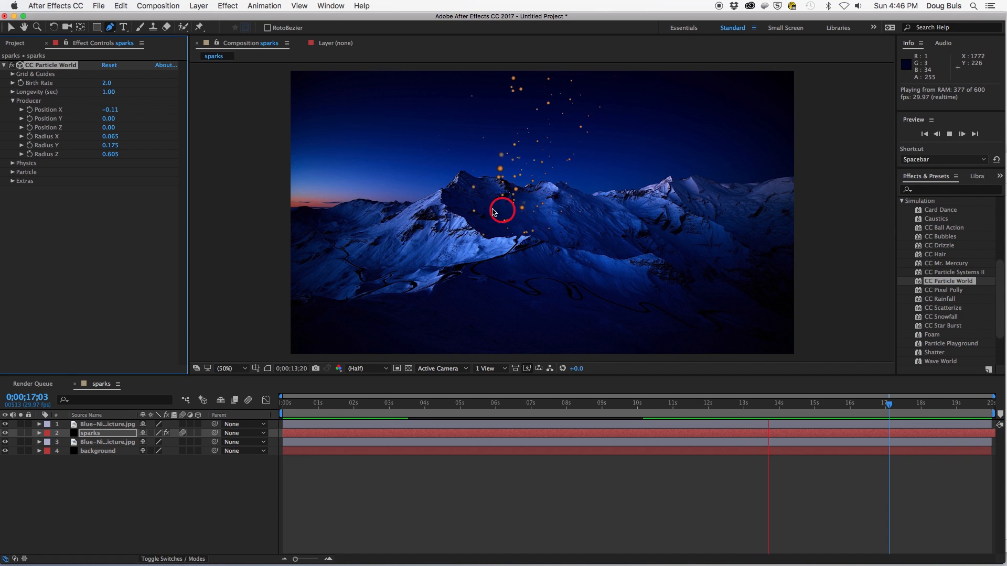
{"action": "left_click", "coordinate": [12, 173]}
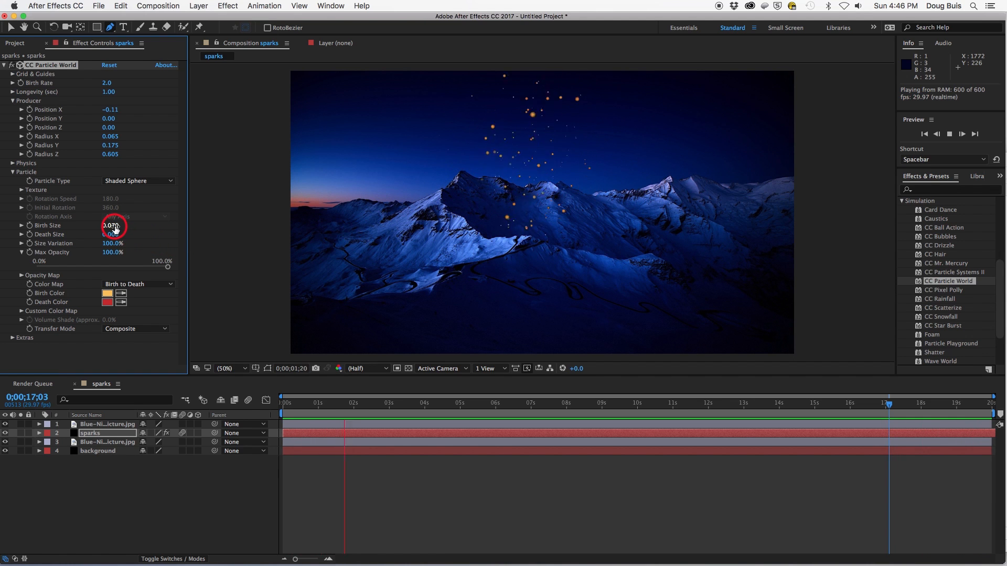
{"action": "left_click_drag", "start_coordinate": [113, 226], "coordinate": [116, 226]}
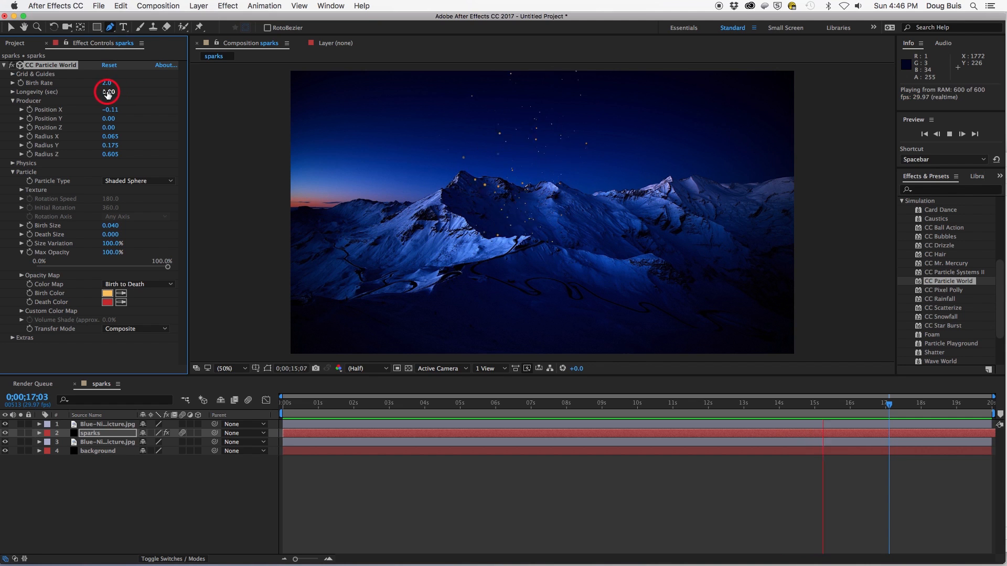
Set the particles' Longevity to 1.23 seconds and the Birth Rate to 5.2
{"action": "left_click_drag", "start_coordinate": [106, 91], "coordinate": [113, 92]}
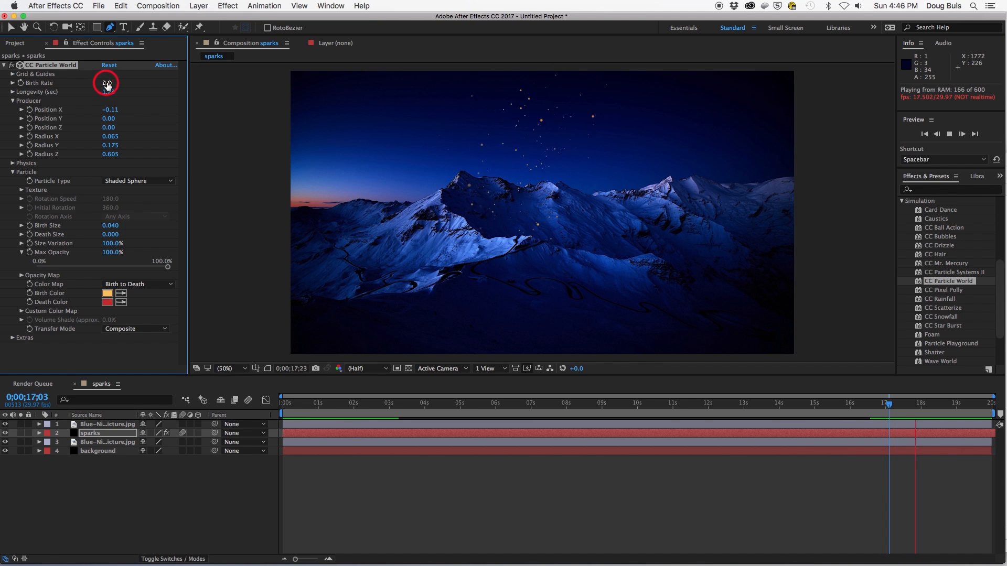
{"action": "left_click_drag", "start_coordinate": [114, 83], "coordinate": [125, 84]}
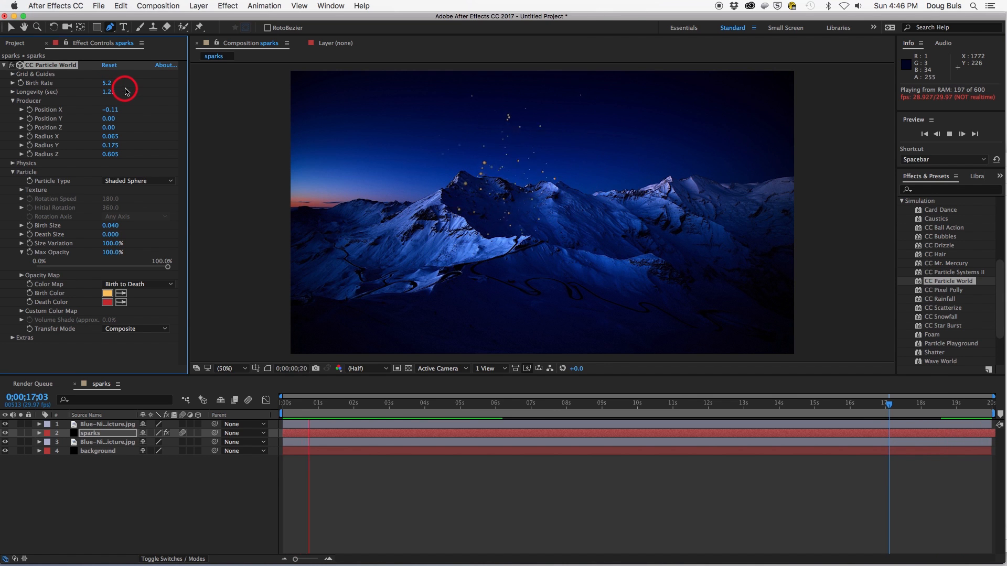
Set the particles' Velocity to 0.57 and adjust the producer's Radius X and Radius Z
{"action": "left_click", "coordinate": [9, 165]}
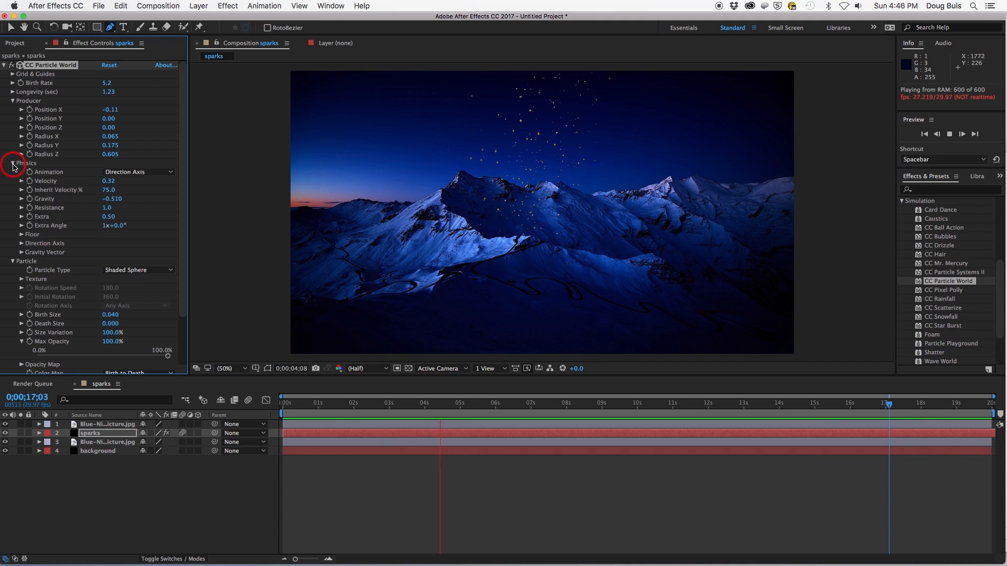
{"action": "left_click_drag", "start_coordinate": [109, 182], "coordinate": [121, 182]}
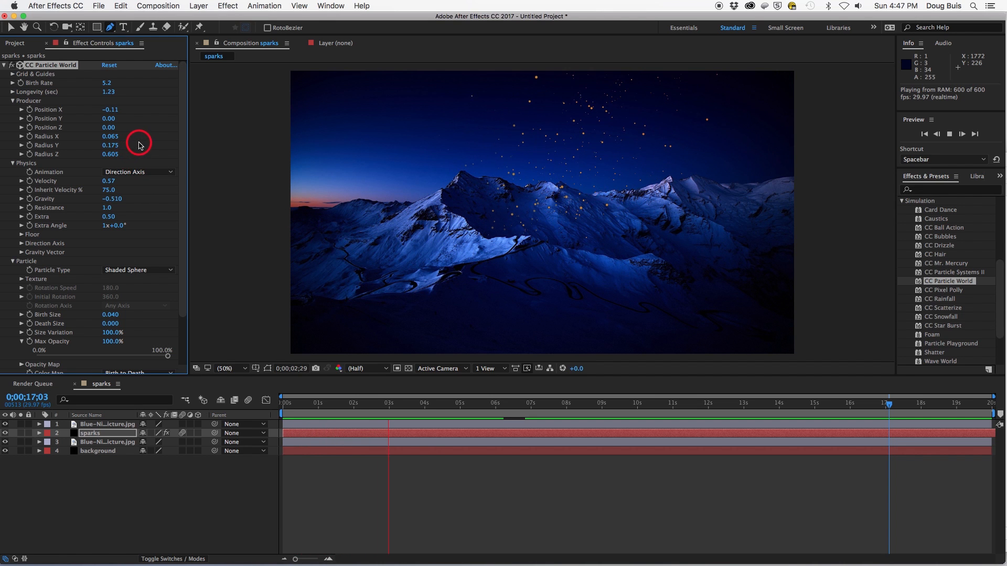
{"action": "left_click_drag", "start_coordinate": [113, 140], "coordinate": [112, 137]}
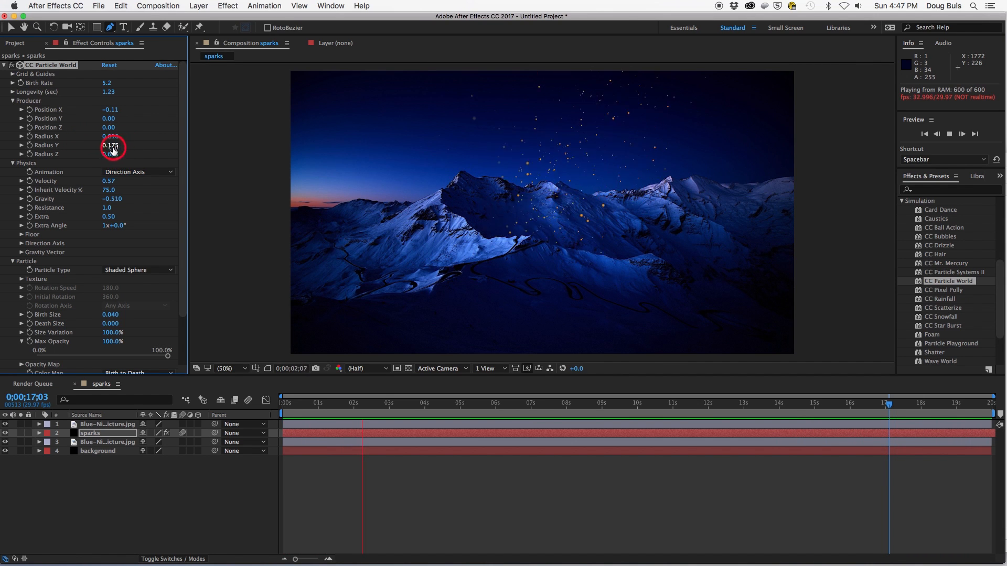
{"action": "left_click_drag", "start_coordinate": [111, 157], "coordinate": [84, 153]}
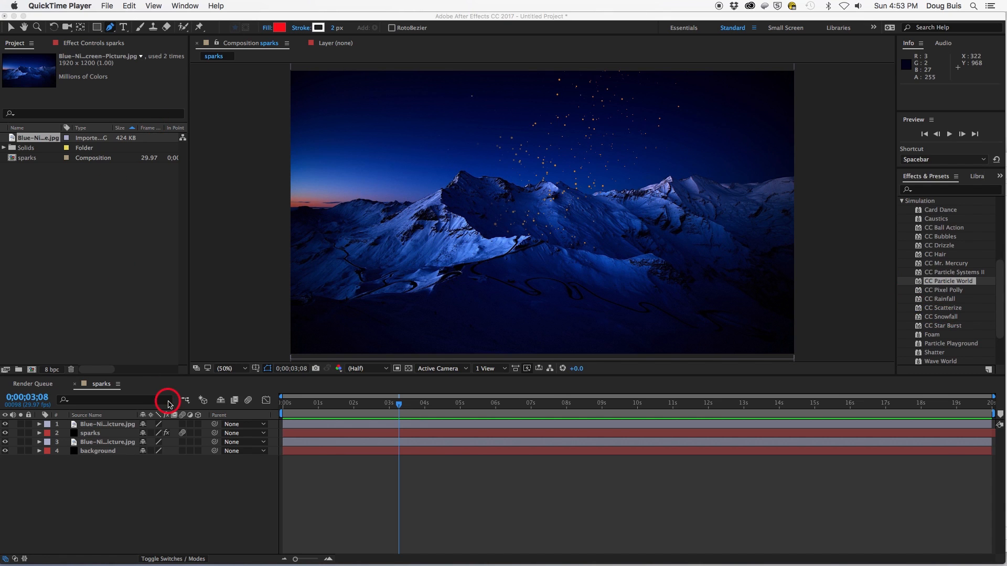
Create an HDTV 1080 29.97 composition named snosw, 20 seconds long, and add the Blue-Night picture to it
{"action": "left_click", "coordinate": [32, 370]}
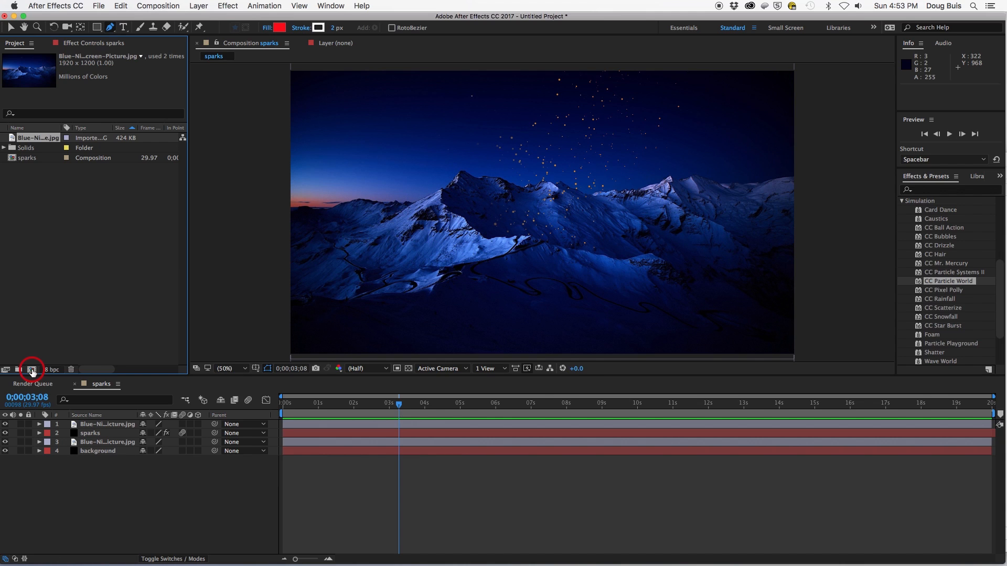
{"action": "left_click", "coordinate": [32, 370]}
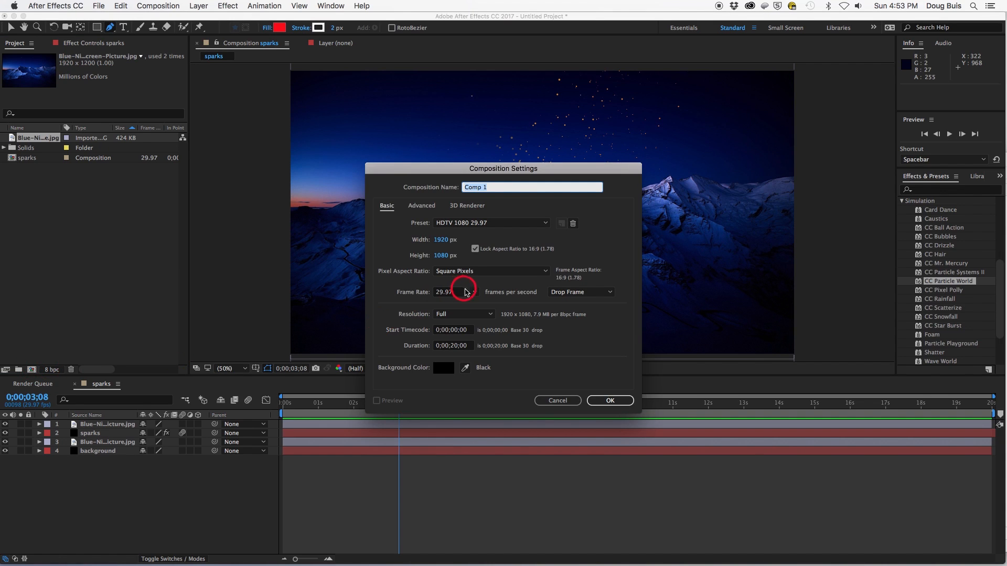
{"action": "type", "text": "snosw"}
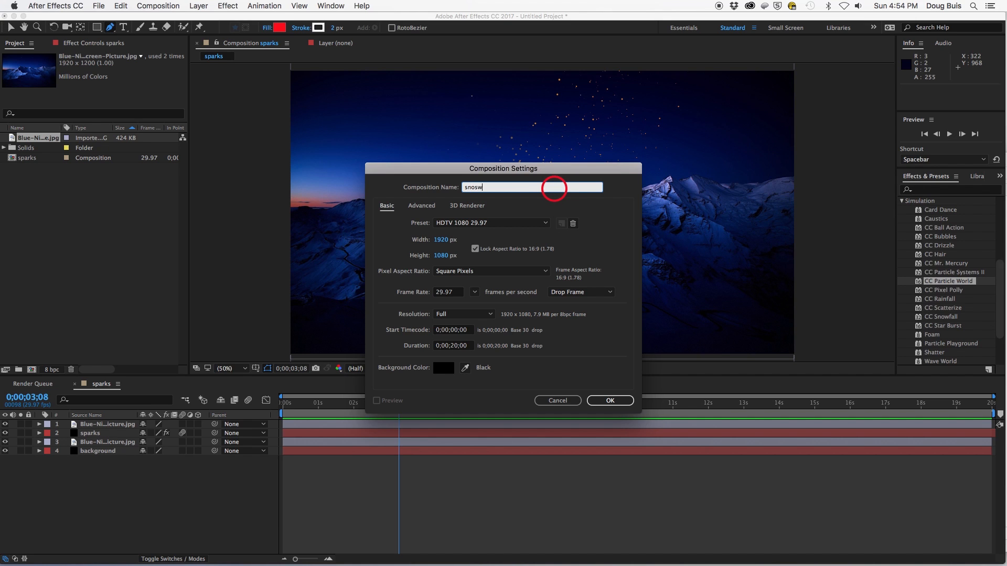
{"action": "left_click", "coordinate": [610, 401]}
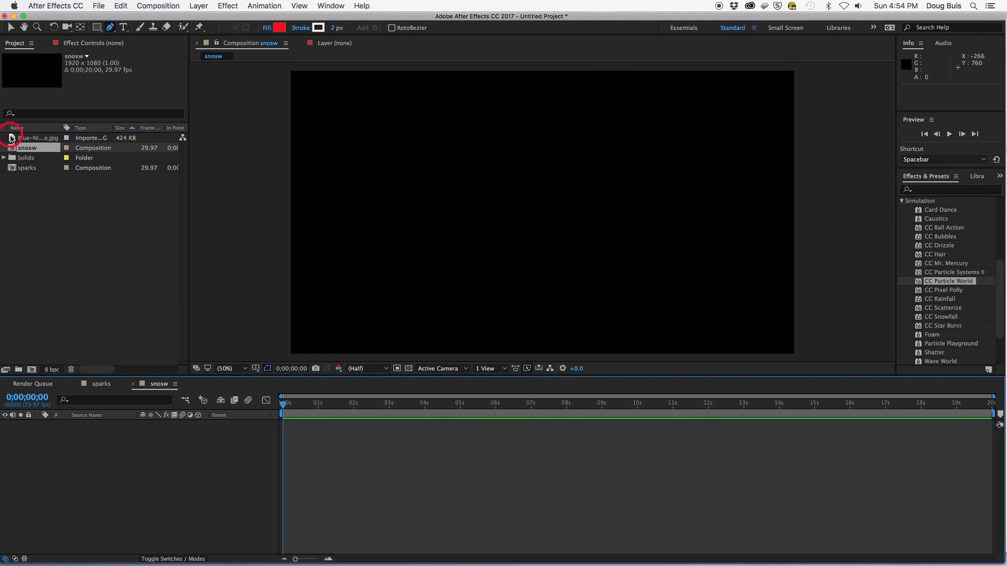
{"action": "left_click_drag", "start_coordinate": [12, 139], "coordinate": [21, 438]}
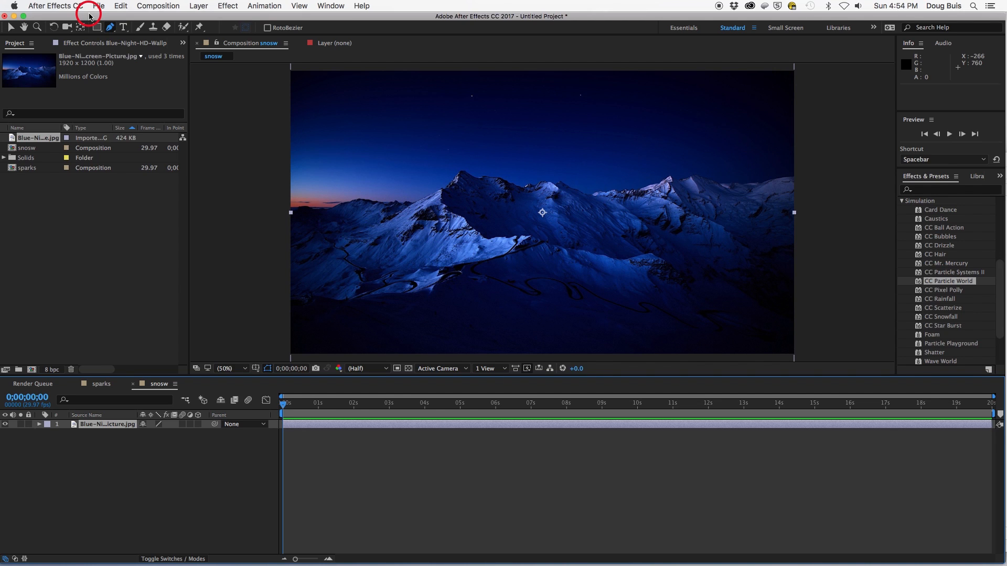
Add a new black 1920 x 1080 px solid layer to the snosw composition
{"action": "left_click", "coordinate": [198, 7]}
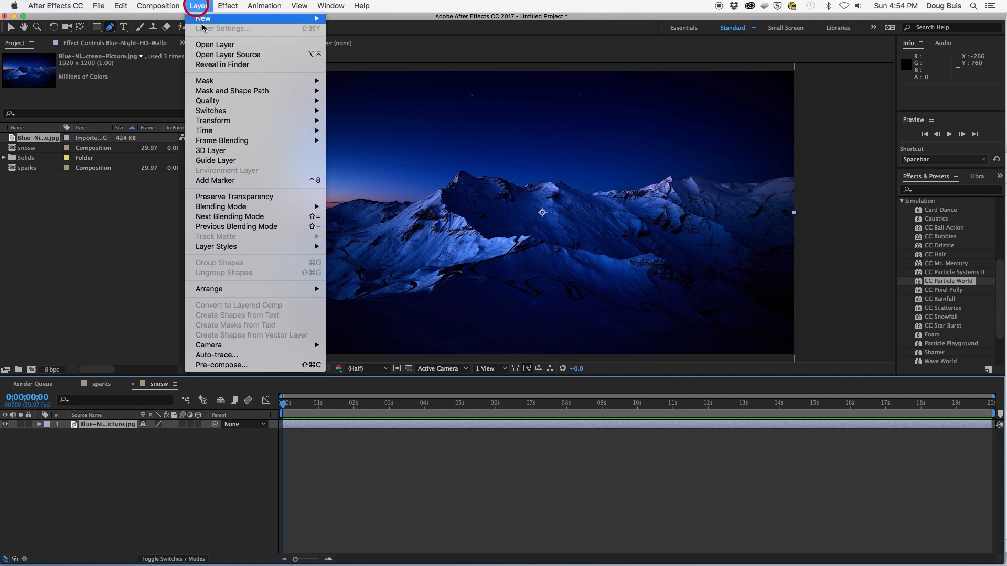
{"action": "left_click", "coordinate": [202, 19]}
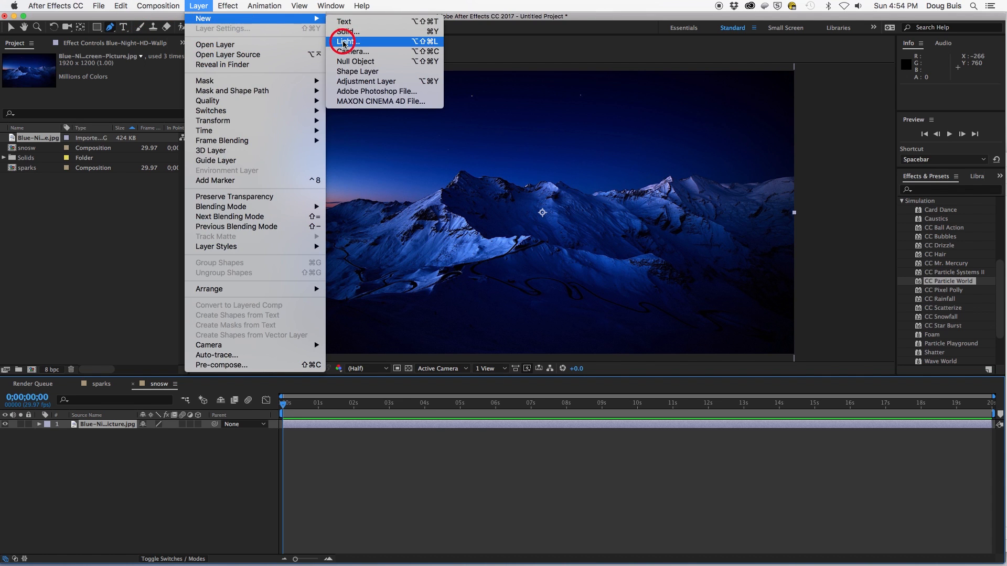
{"action": "left_click", "coordinate": [351, 32]}
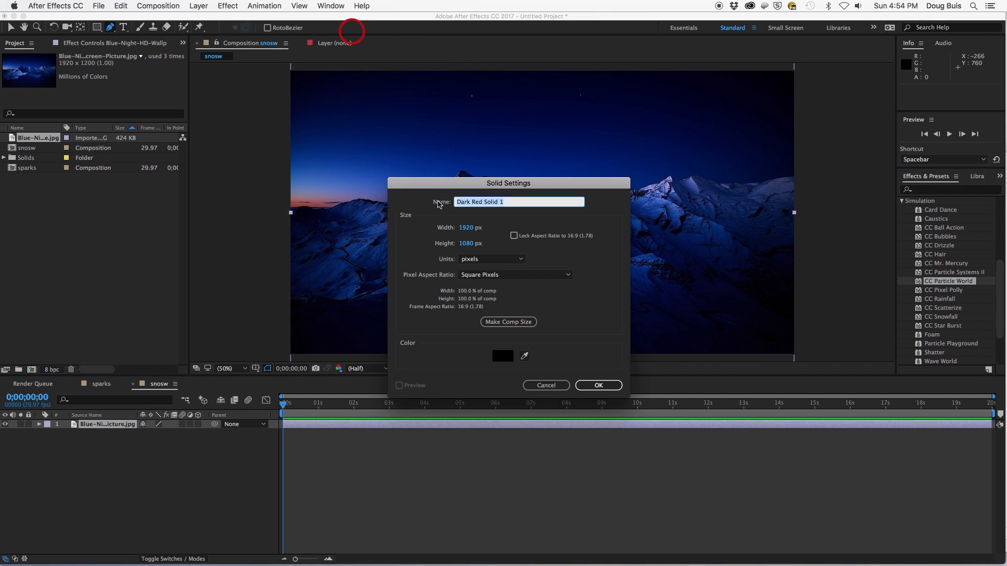
{"action": "left_click", "coordinate": [599, 385]}
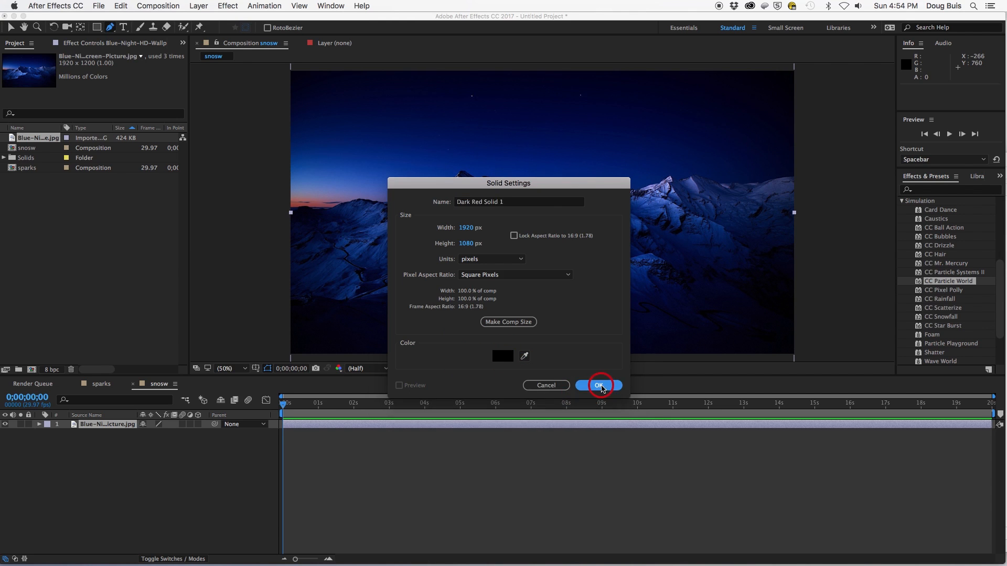
Apply CC Snowfall to the black solid, set Flakes to 13000 and Opacity to 99, and preview the snow
{"action": "left_click", "coordinate": [102, 425]}
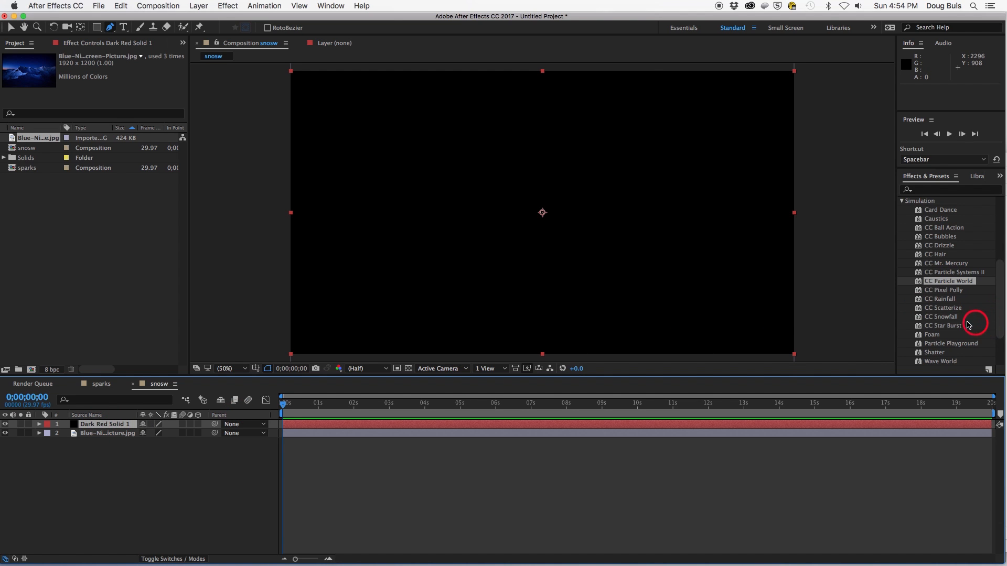
{"action": "left_click_drag", "start_coordinate": [953, 319], "coordinate": [610, 263]}
{"action": "left_click_drag", "start_coordinate": [111, 74], "coordinate": [129, 75]}
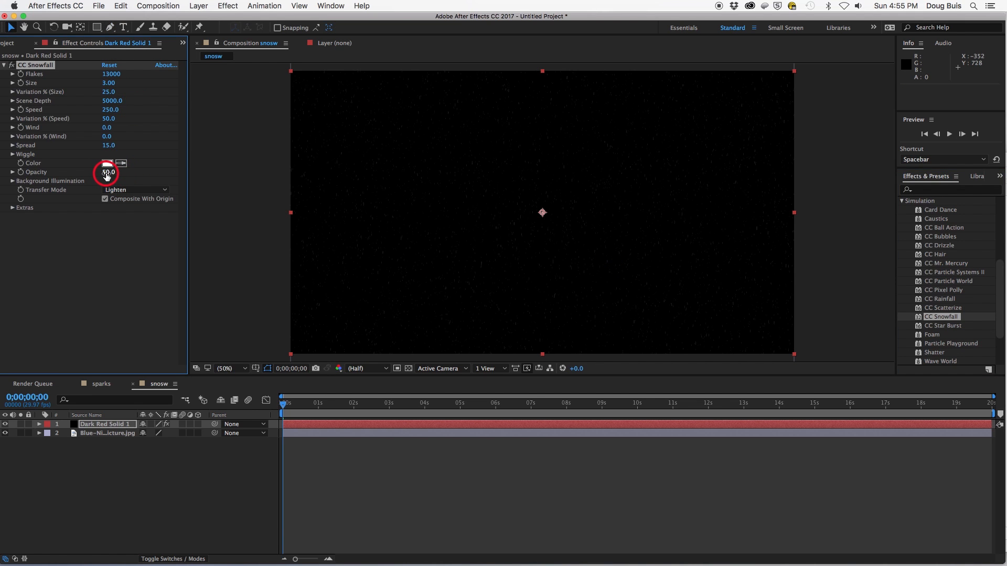
{"action": "left_click_drag", "start_coordinate": [113, 174], "coordinate": [131, 175]}
{"action": "key", "text": "space"}
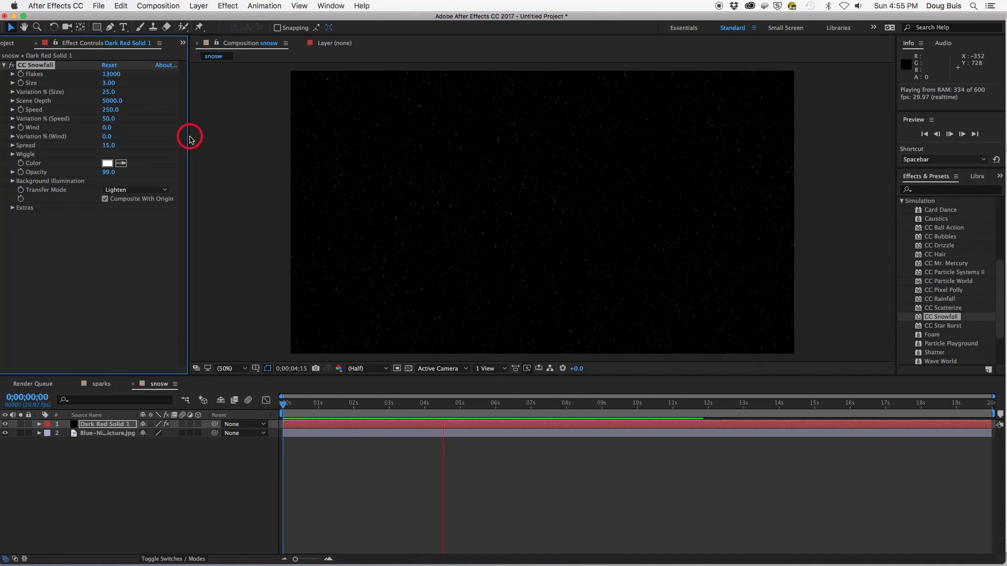
Set the snowfall's Size to 7.15, Speed to 408, Variation % (Size) to 100 and Flakes to 23034
{"action": "left_click_drag", "start_coordinate": [106, 84], "coordinate": [175, 84]}
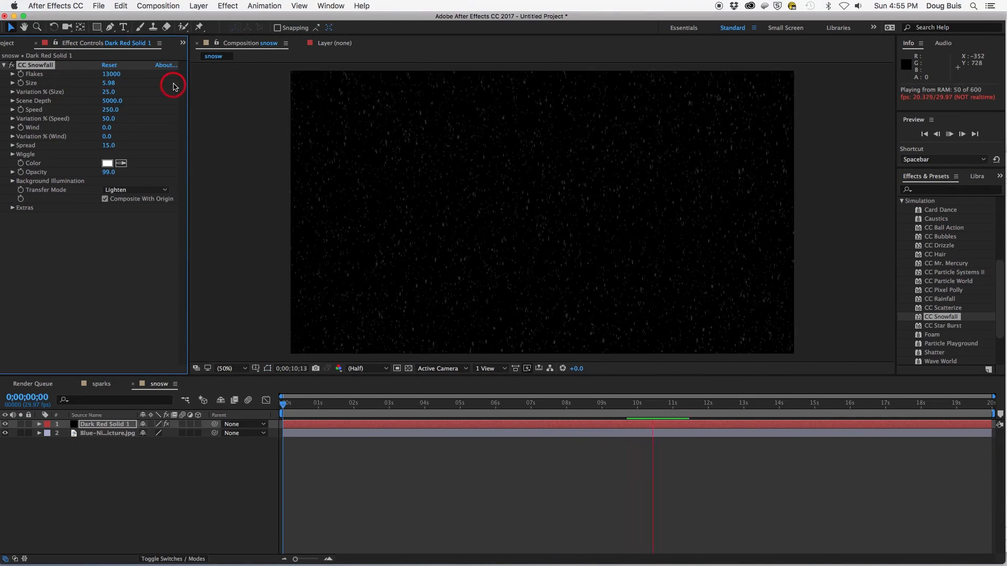
{"action": "left_click_drag", "start_coordinate": [105, 84], "coordinate": [175, 83]}
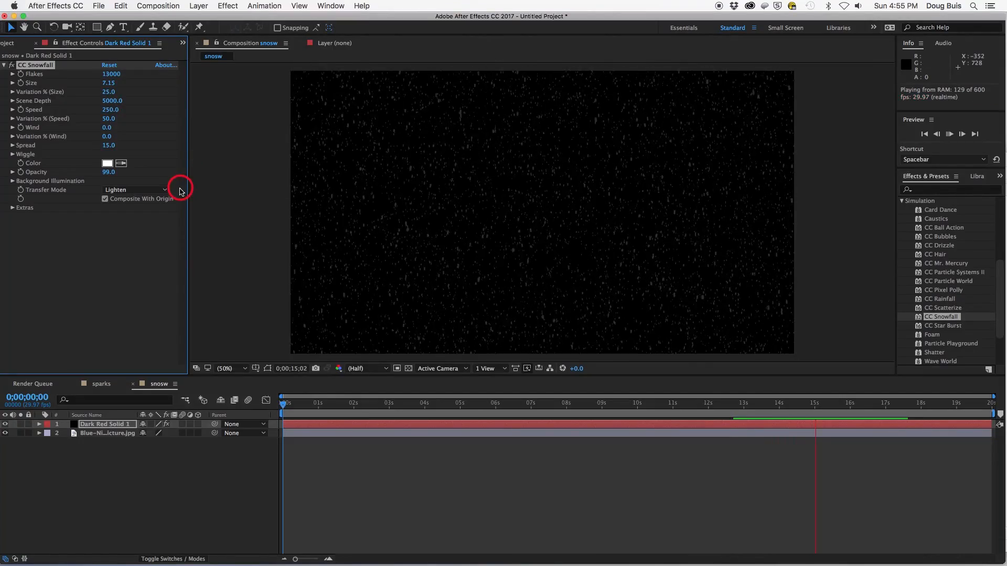
{"action": "left_click_drag", "start_coordinate": [107, 111], "coordinate": [198, 112]}
{"action": "left_click_drag", "start_coordinate": [259, 111], "coordinate": [201, 96]}
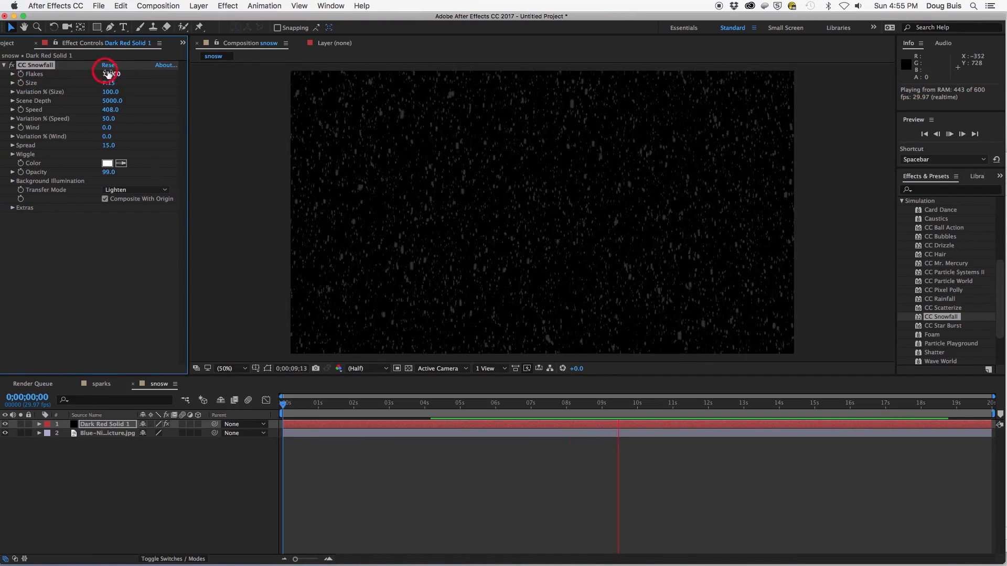
{"action": "left_click", "coordinate": [14, 76]}
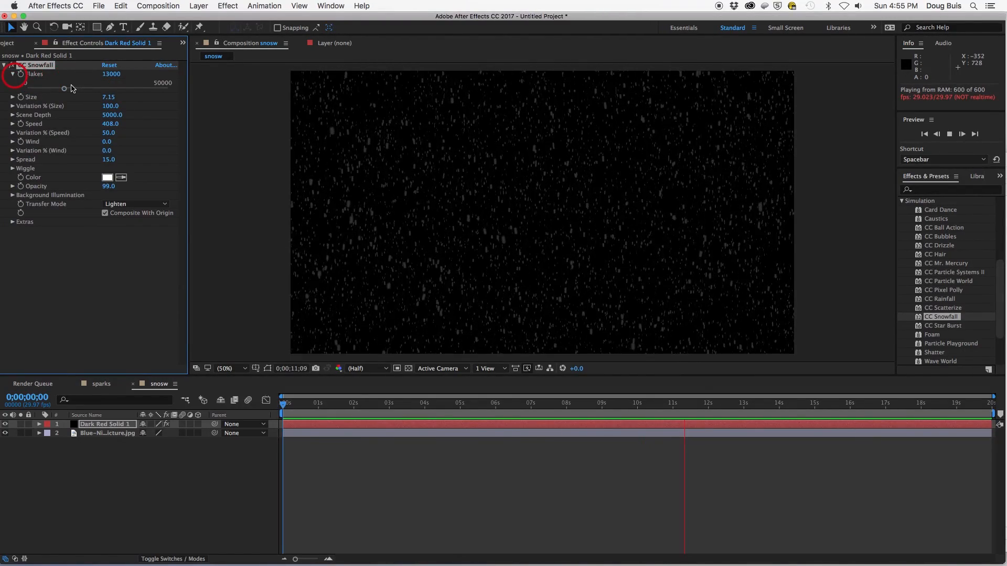
{"action": "left_click_drag", "start_coordinate": [64, 88], "coordinate": [93, 89]}
Try red F90707 as the snowflake colour, and restore it to white
{"action": "left_click", "coordinate": [107, 178]}
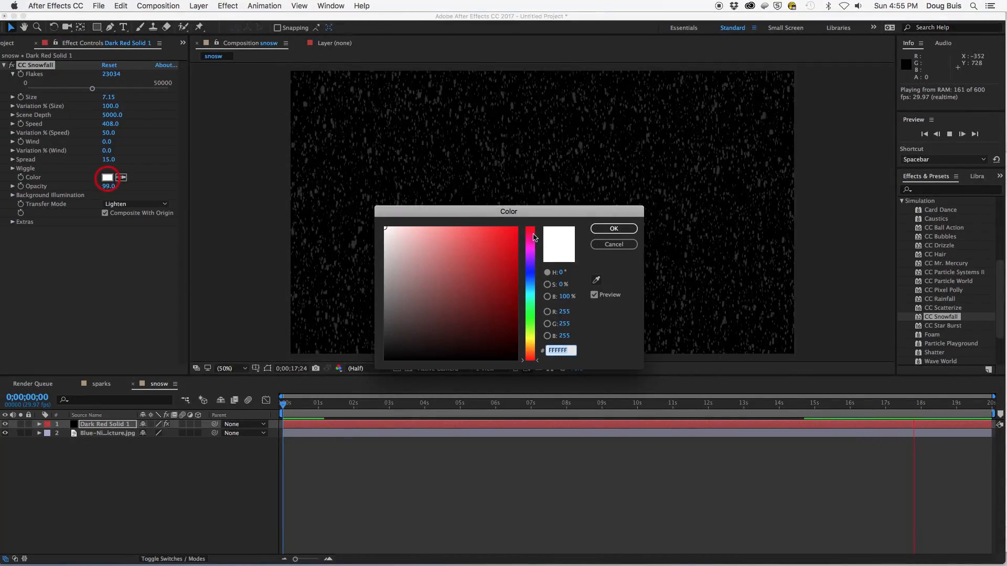
{"action": "left_click_drag", "start_coordinate": [513, 229], "coordinate": [514, 231]}
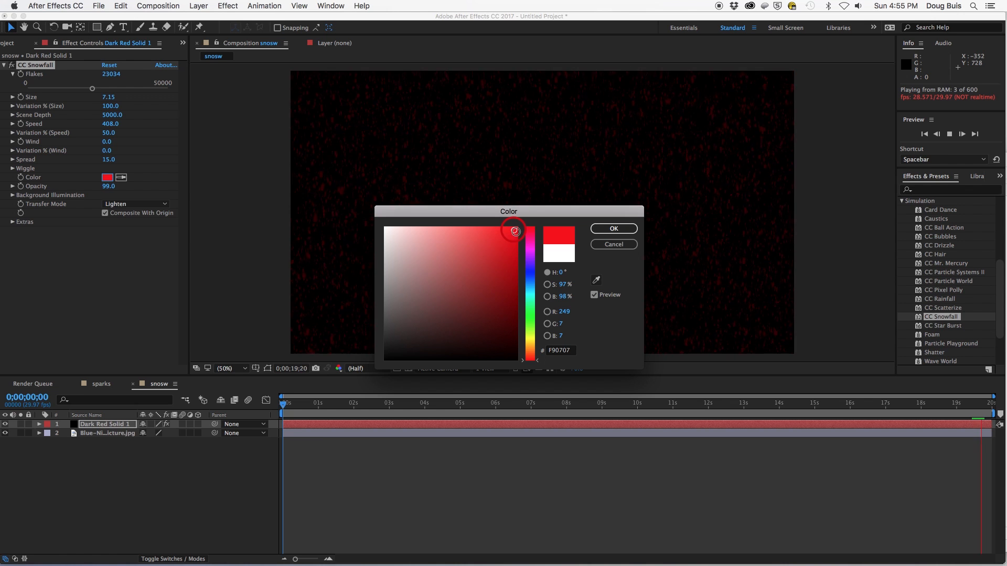
{"action": "left_click_drag", "start_coordinate": [618, 213], "coordinate": [637, 243]}
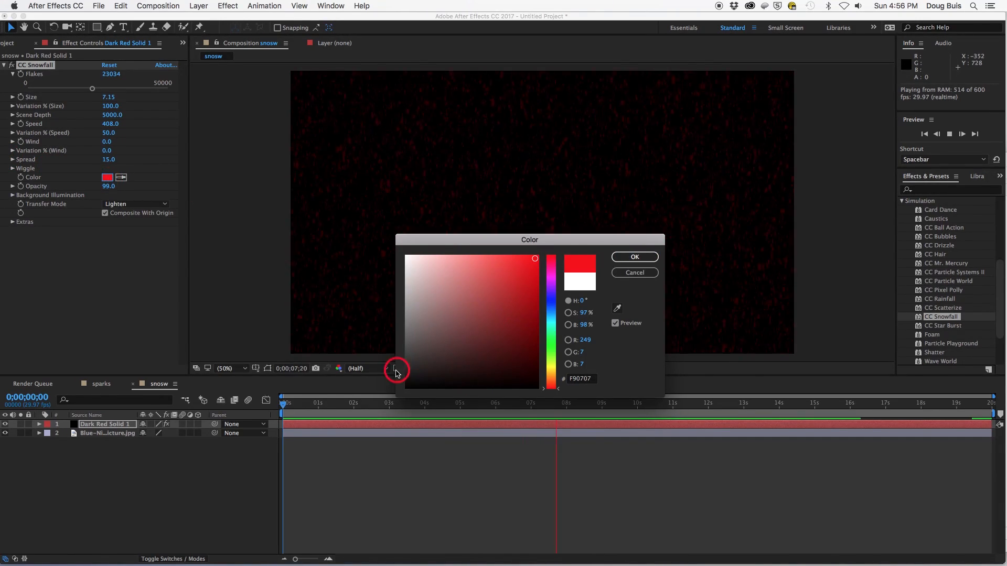
{"action": "left_click", "coordinate": [407, 257]}
{"action": "left_click", "coordinate": [628, 257]}
Set the snowfall's Wind to 139 and its Variation % (Wind) to 100
{"action": "left_click_drag", "start_coordinate": [105, 141], "coordinate": [188, 148]}
{"action": "left_click_drag", "start_coordinate": [114, 152], "coordinate": [187, 160]}
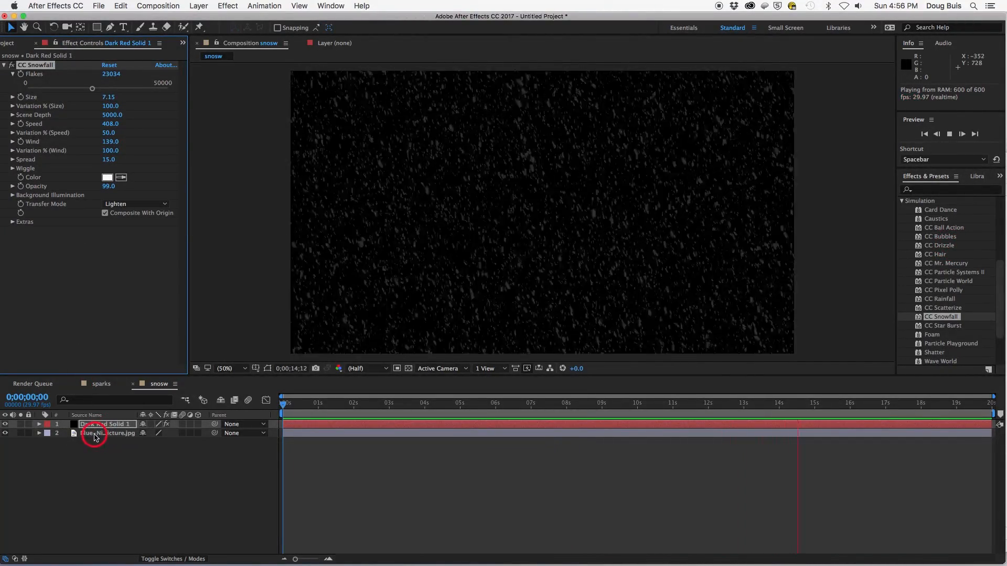
Move the Blue-Night picture above the solid and copy the solid's CC Snowfall effect onto the picture
{"action": "left_click_drag", "start_coordinate": [90, 437], "coordinate": [91, 422]}
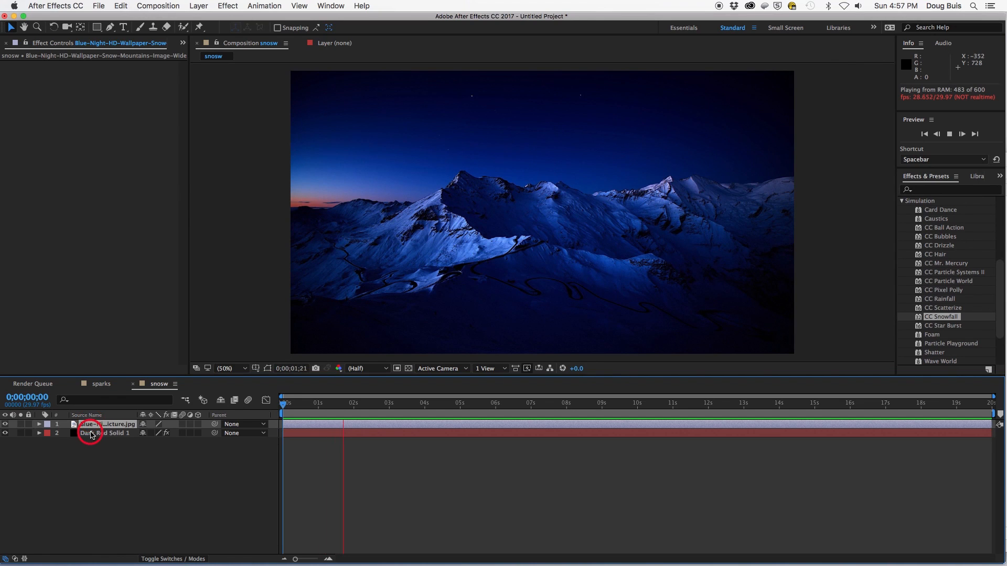
{"action": "left_click", "coordinate": [90, 433]}
{"action": "key", "text": "space"}
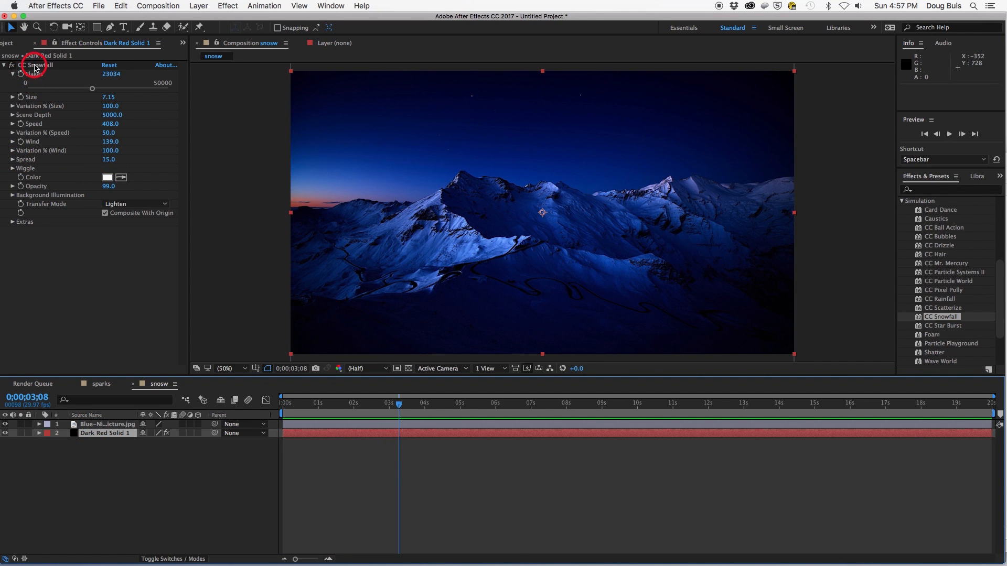
{"action": "left_click", "coordinate": [5, 68]}
{"action": "left_click", "coordinate": [5, 66]}
{"action": "left_click", "coordinate": [38, 66]}
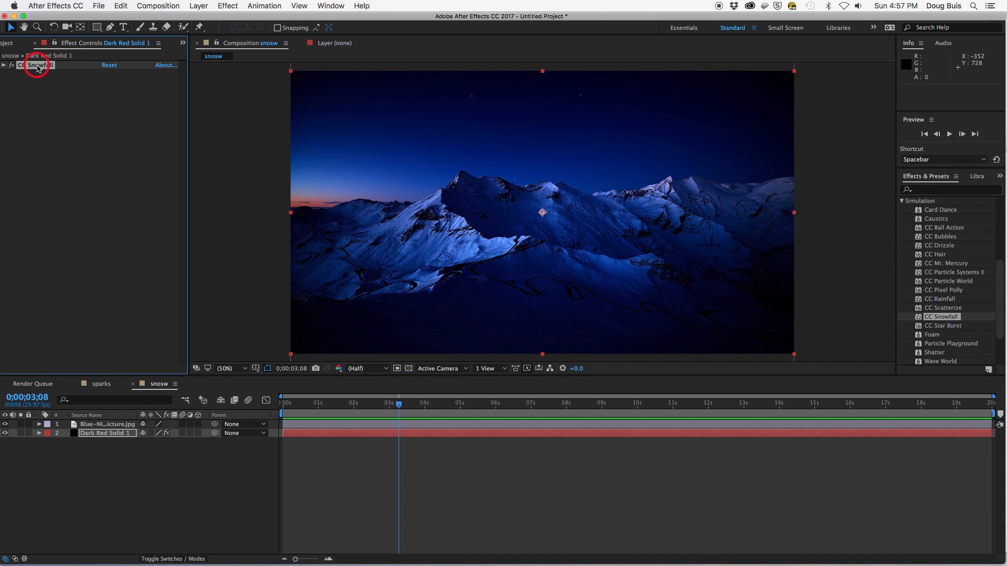
{"action": "left_click", "coordinate": [102, 427]}
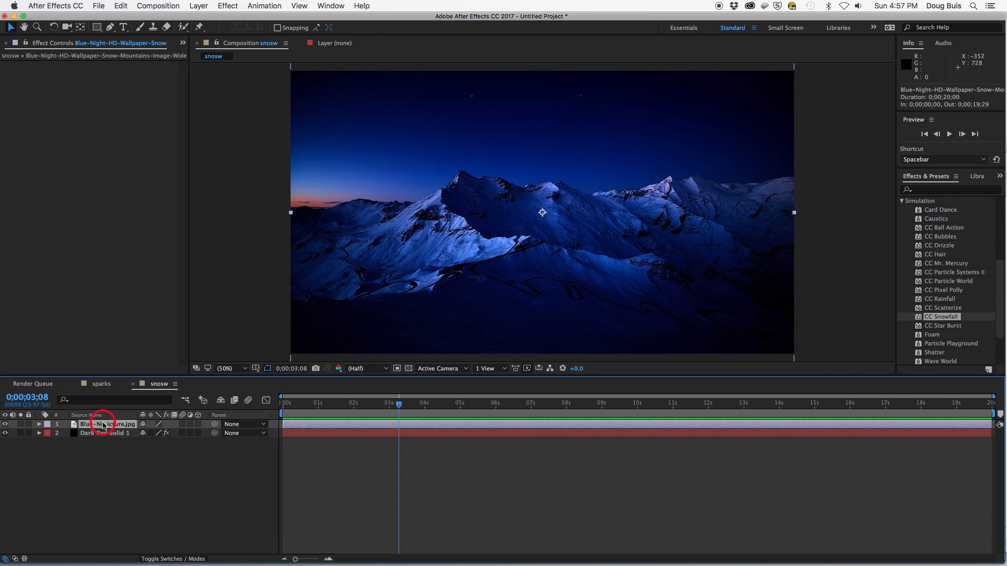
{"action": "key", "text": "super+v"}
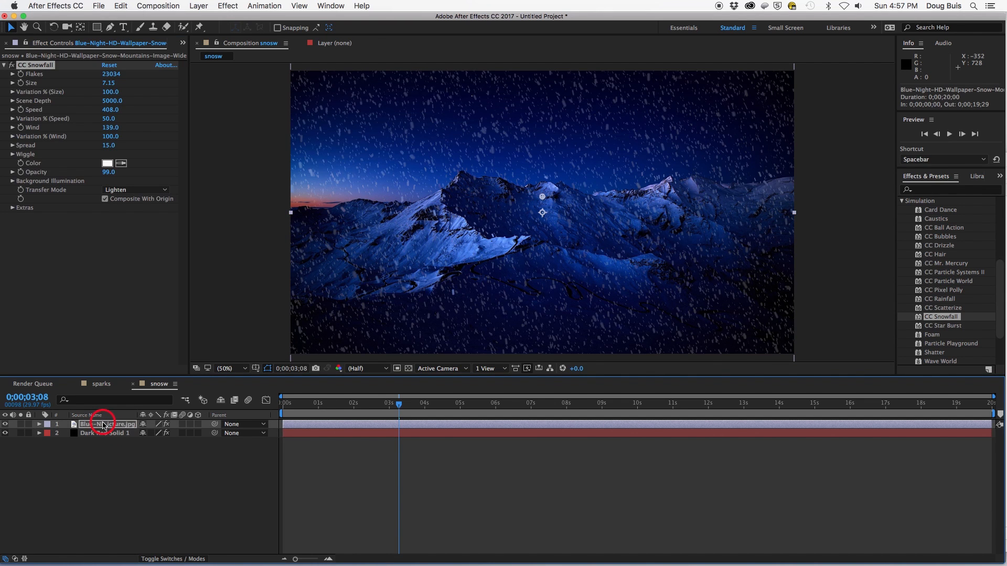
Preview the snow over the Blue-Night picture and slightly adjust the snowfall's Opacity
{"action": "key", "text": "space"}
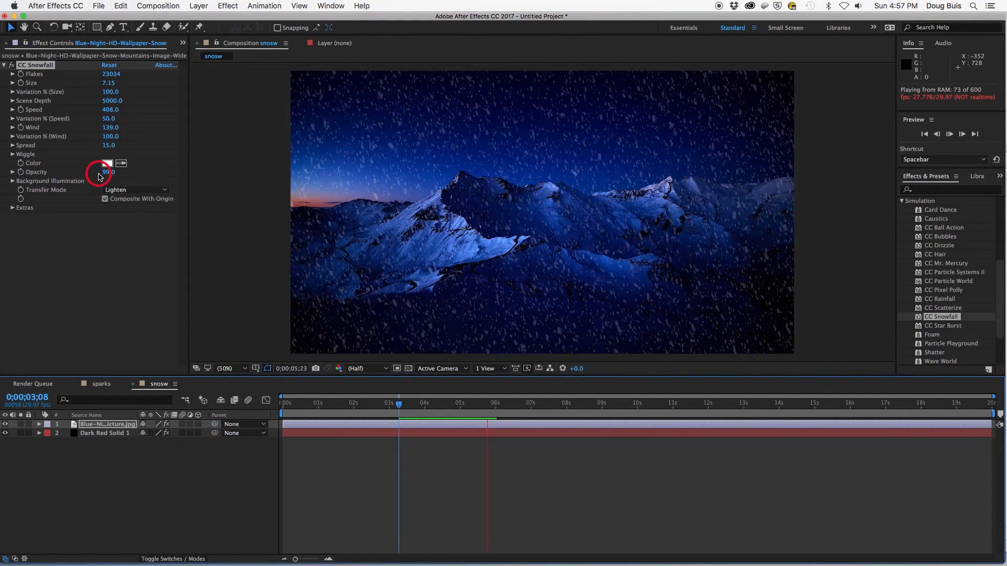
{"action": "left_click_drag", "start_coordinate": [108, 172], "coordinate": [111, 172]}
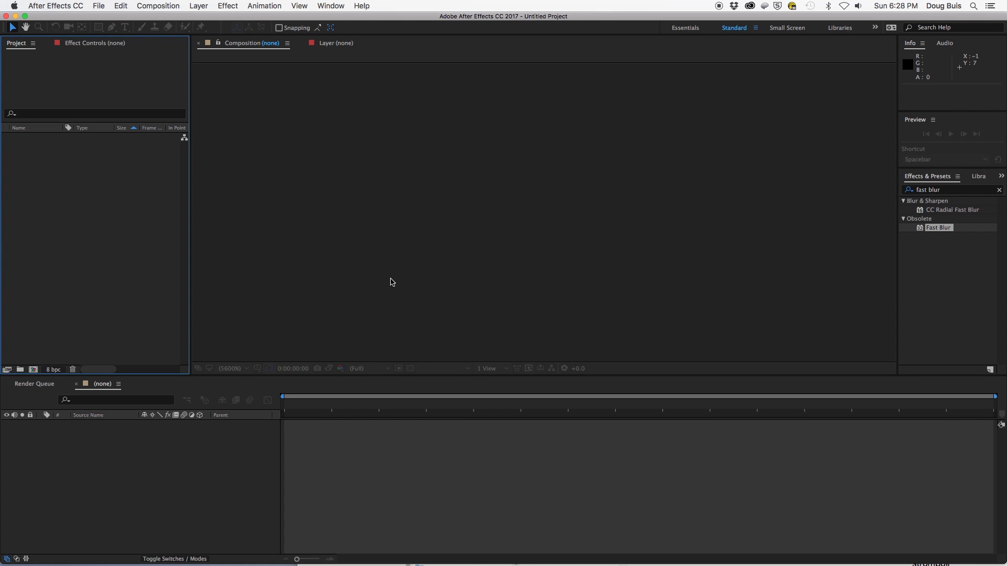
Create an HDTV 1080 29.97 composition named stromboli, 20 seconds long, in the empty project
{"action": "left_click", "coordinate": [33, 370]}
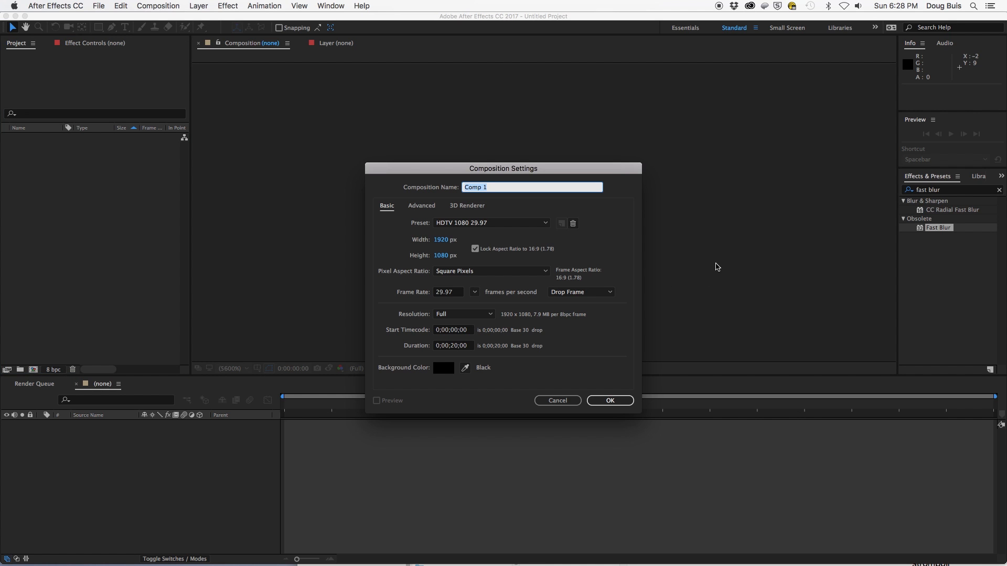
{"action": "type", "text": "stromboli"}
{"action": "left_click", "coordinate": [605, 402]}
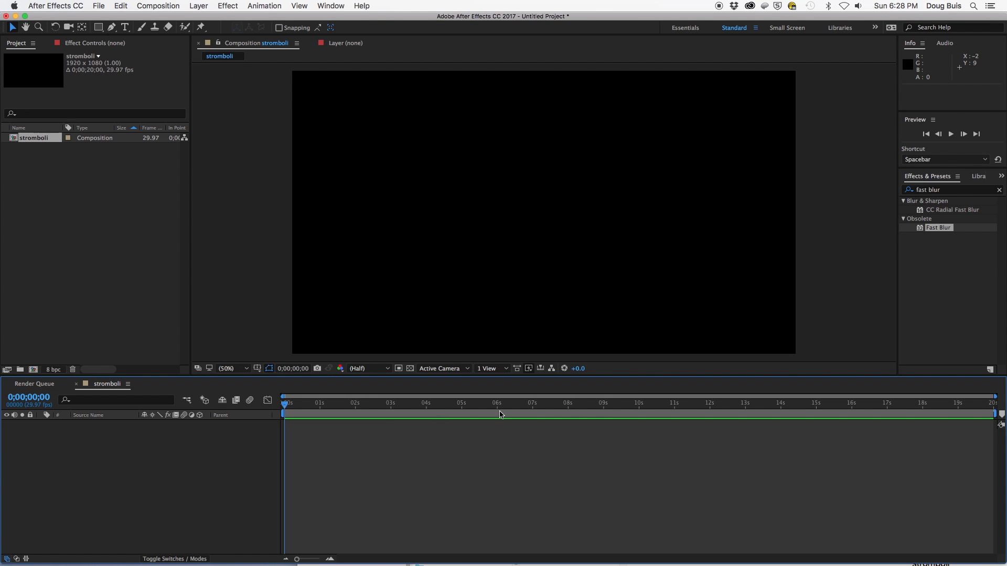
Import the stromboli picture into the project from the after effects folder in Finder
{"action": "mouse_move", "coordinate": [120, 558]}
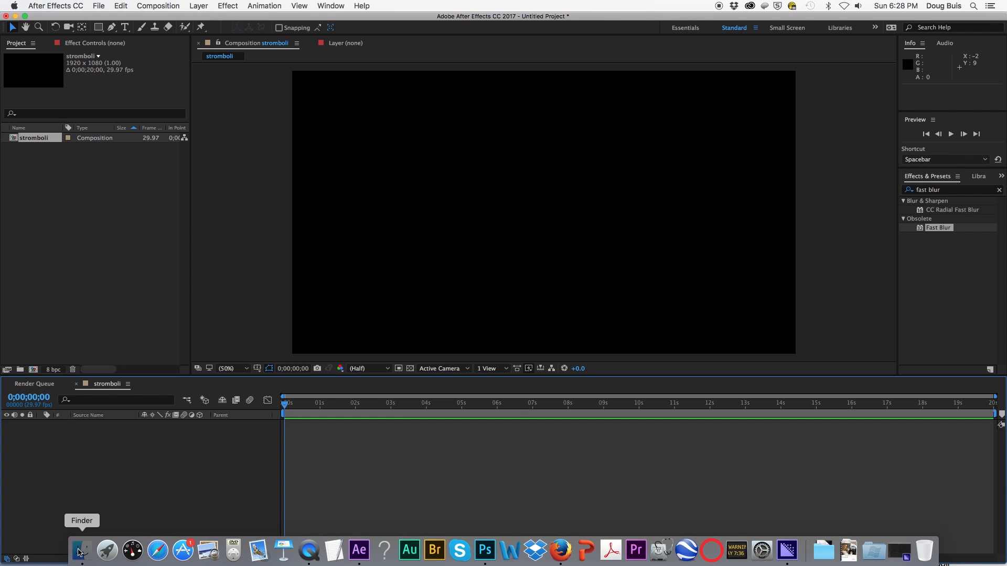
{"action": "left_click", "coordinate": [82, 551]}
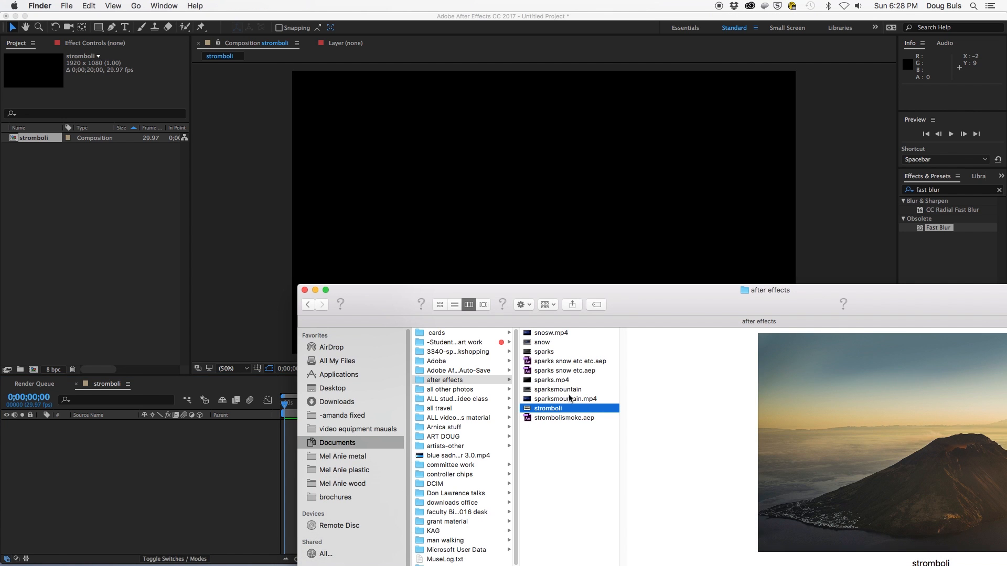
{"action": "left_click_drag", "start_coordinate": [555, 413], "coordinate": [34, 259]}
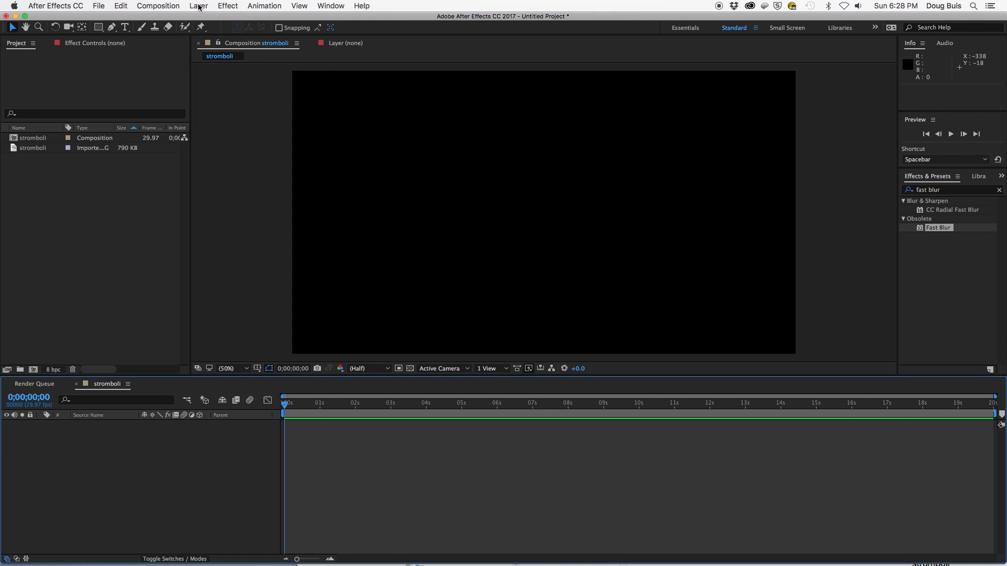
Add a black 1920 x 1080 px solid named background and place the stromboli picture beneath it in the composition
{"action": "left_click", "coordinate": [198, 6]}
{"action": "mouse_move", "coordinate": [223, 20]}
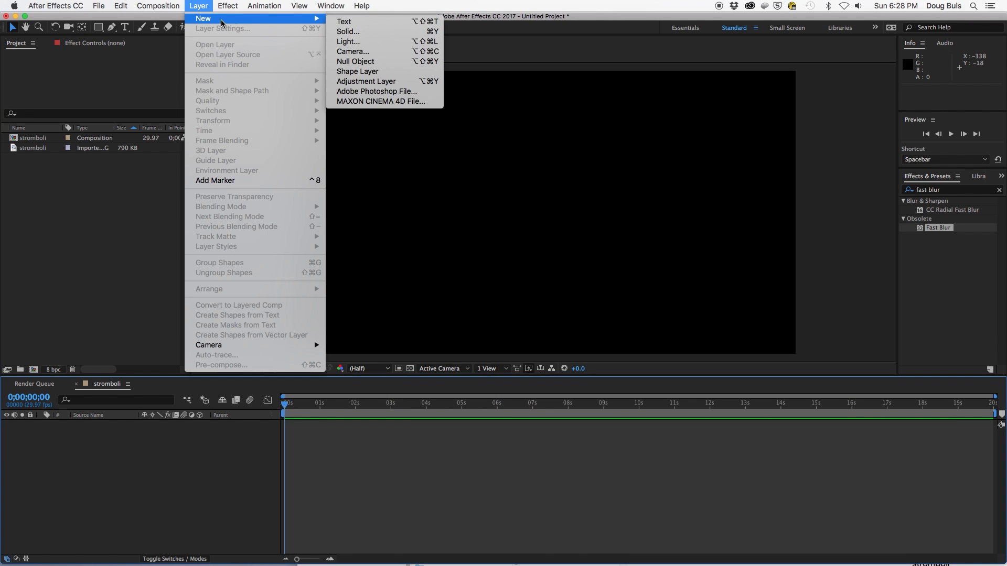
{"action": "left_click", "coordinate": [372, 33]}
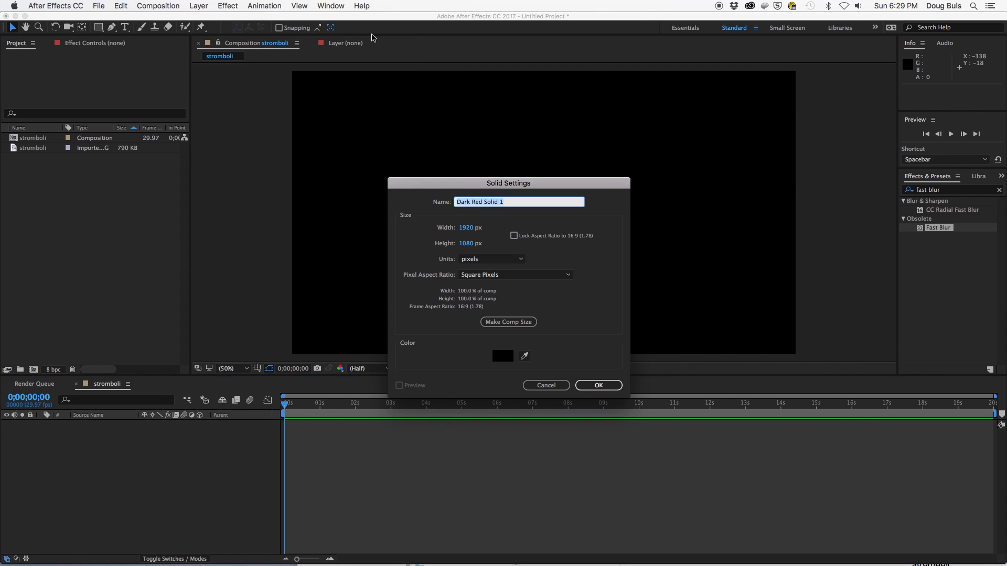
{"action": "type", "text": "background"}
{"action": "key", "text": "Return"}
{"action": "left_click_drag", "start_coordinate": [34, 158], "coordinate": [70, 495]}
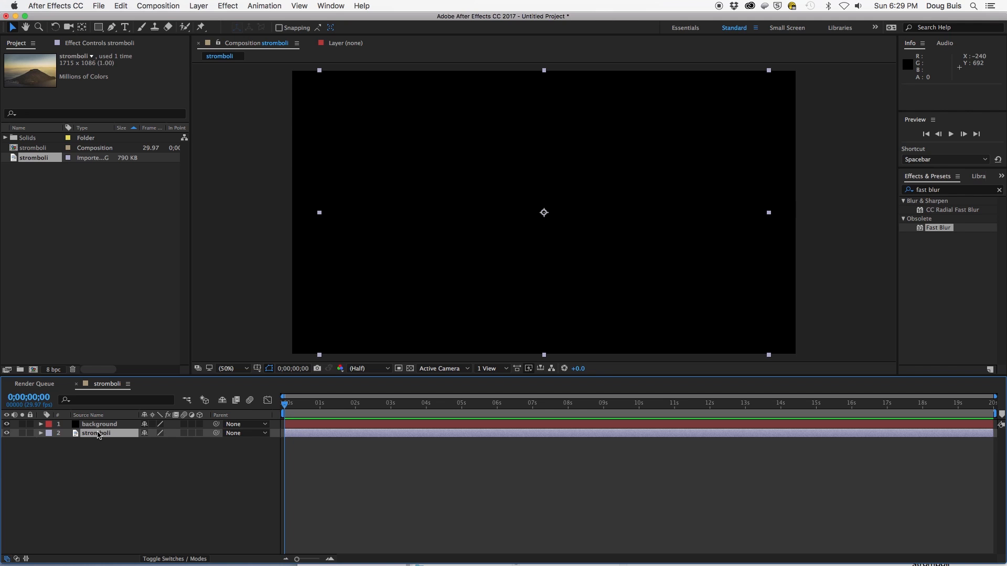
Clear the effects search, apply the Particle Playground simulation effect to the background solid, and preview the particles
{"action": "left_click", "coordinate": [1002, 193]}
{"action": "left_click", "coordinate": [999, 192]}
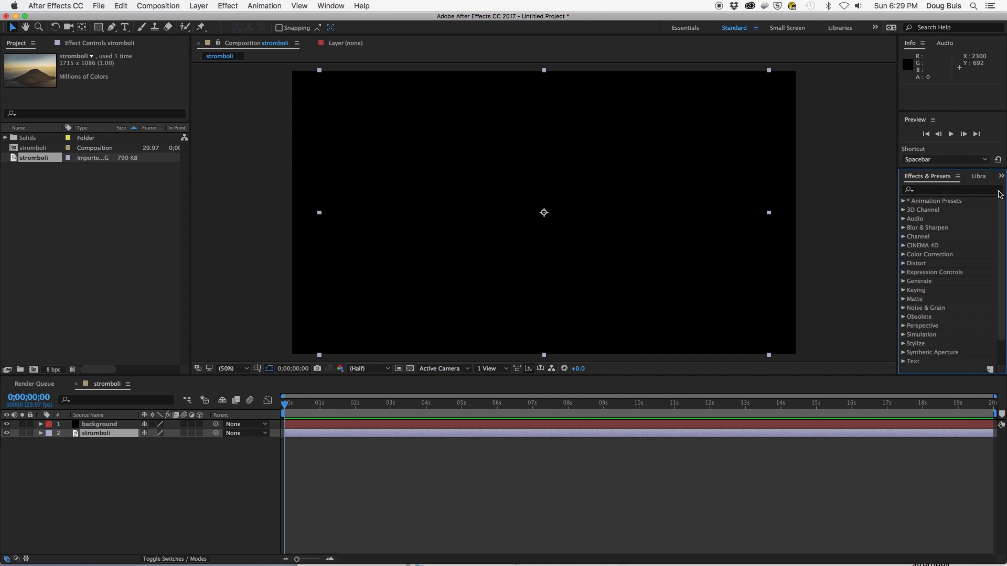
{"action": "scroll", "coordinate": [1005, 268], "scroll_direction": "down", "scroll_amount": 1}
{"action": "left_click", "coordinate": [904, 325]}
{"action": "scroll", "coordinate": [967, 293], "scroll_direction": "down", "scroll_amount": 10}
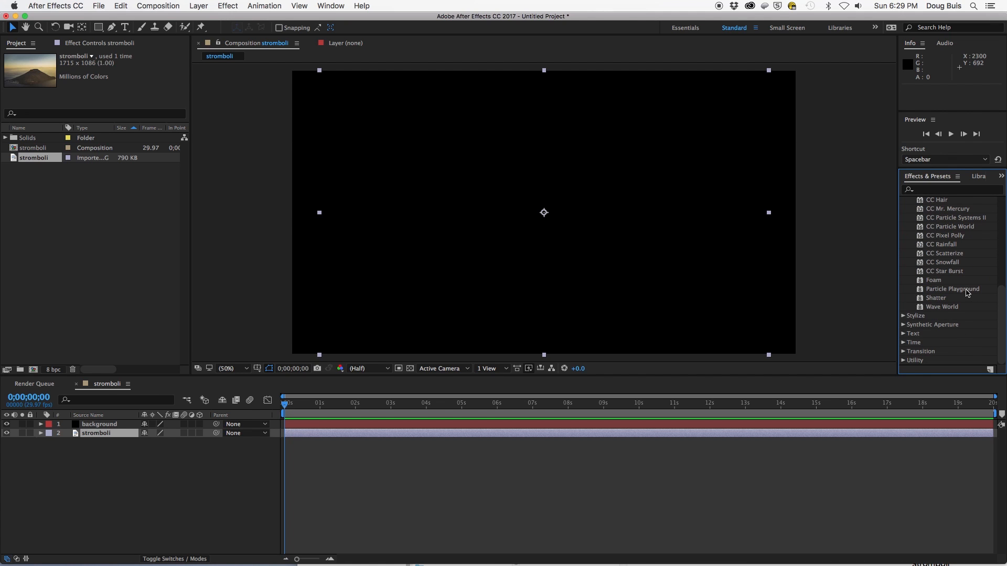
{"action": "left_click_drag", "start_coordinate": [967, 293], "coordinate": [672, 265]}
{"action": "key", "text": "space"}
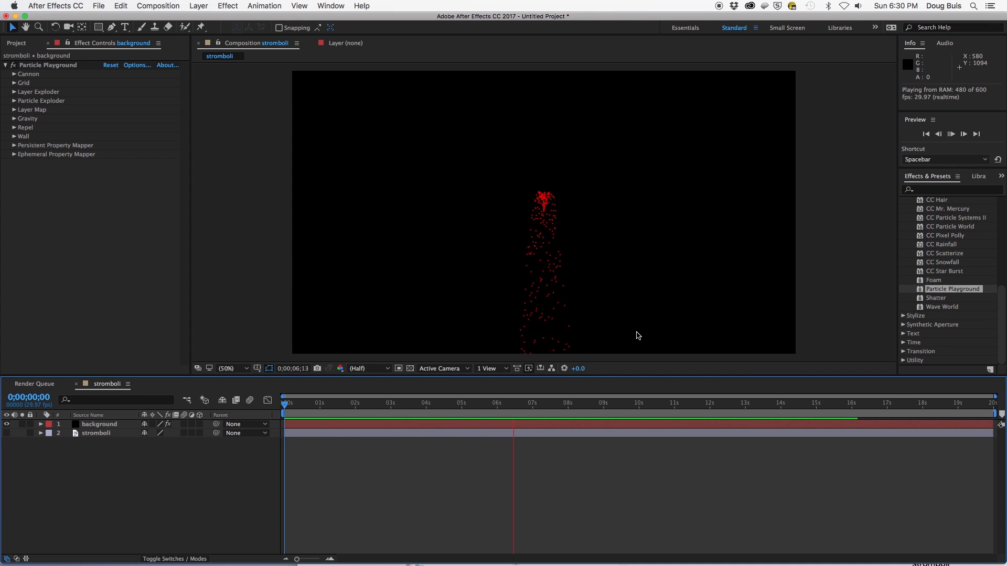
{"action": "key", "text": "space"}
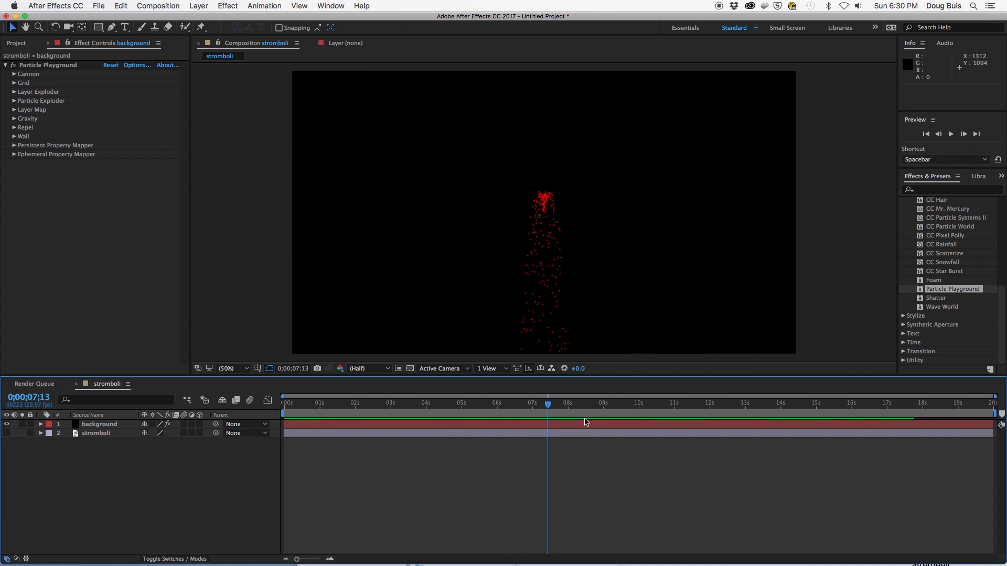
Go to 0;00;01;07, set the Particle Playground cannon's Barrel Radius to 29, and preview the particles
{"action": "left_click_drag", "start_coordinate": [550, 409], "coordinate": [329, 409]}
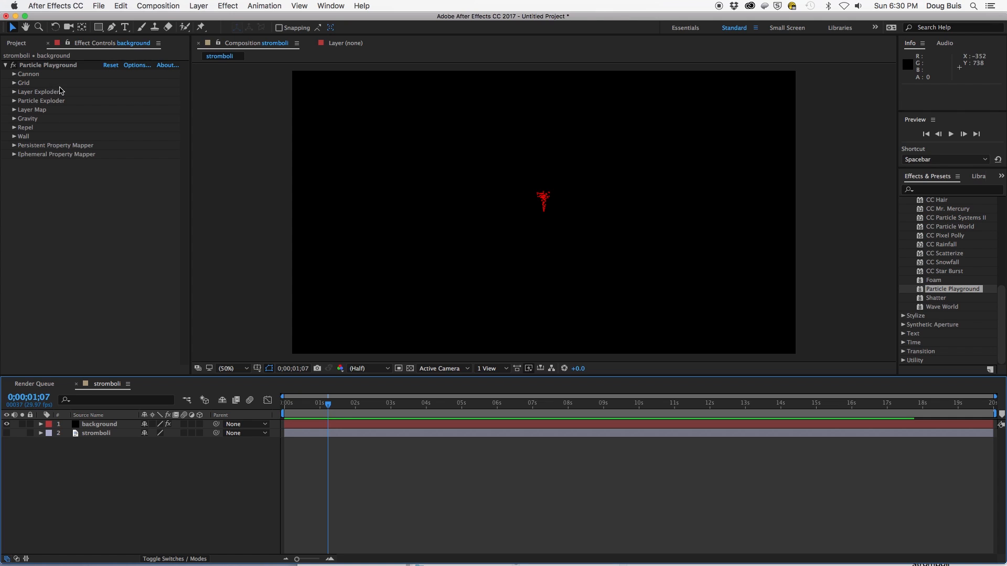
{"action": "left_click", "coordinate": [14, 75]}
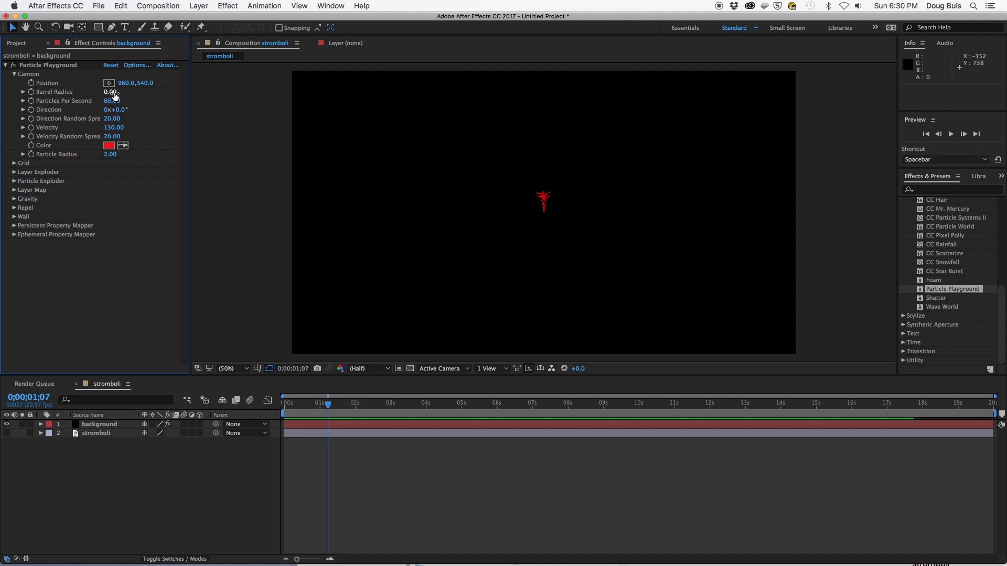
{"action": "left_click_drag", "start_coordinate": [112, 95], "coordinate": [124, 94]}
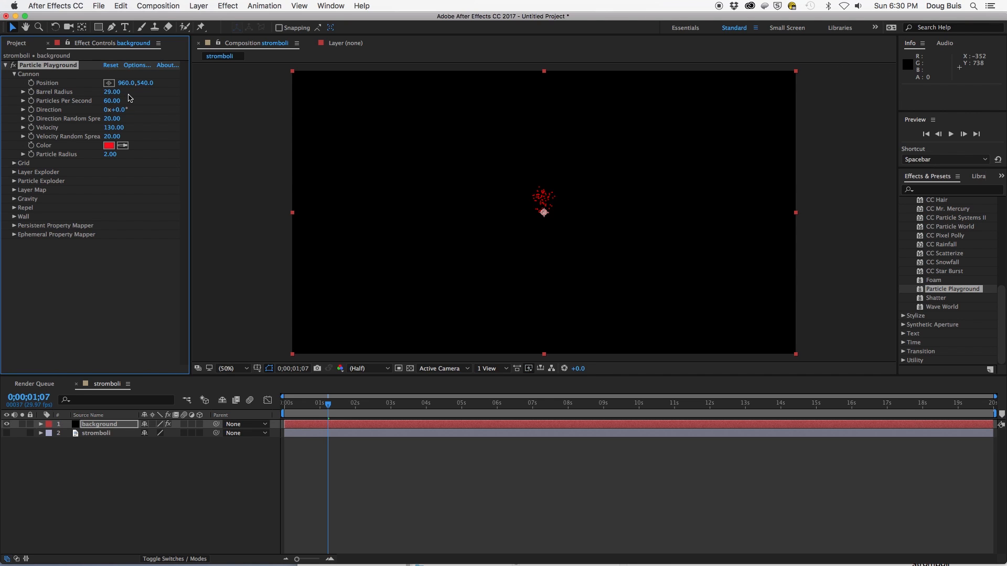
{"action": "key", "text": "space"}
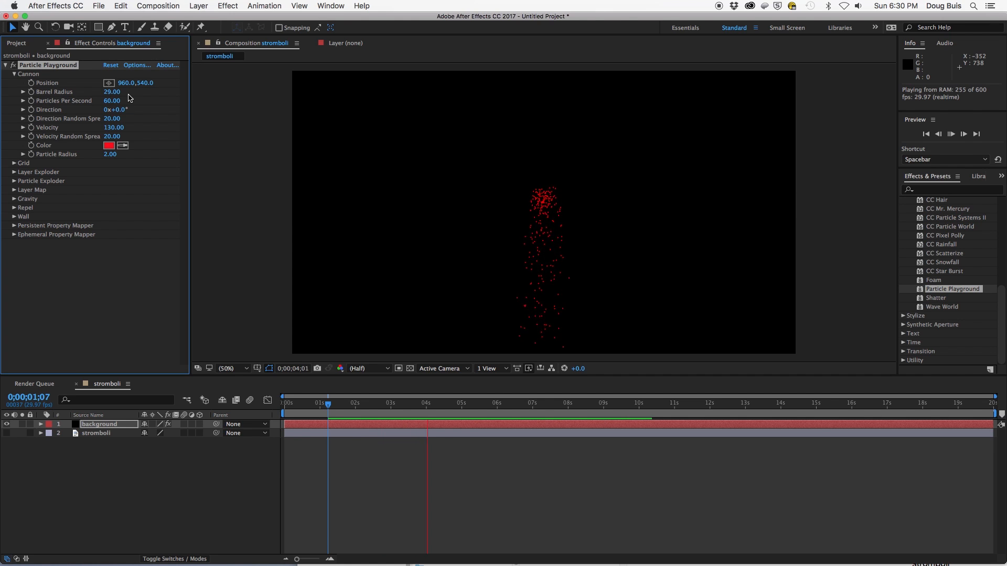
{"action": "key", "text": "space"}
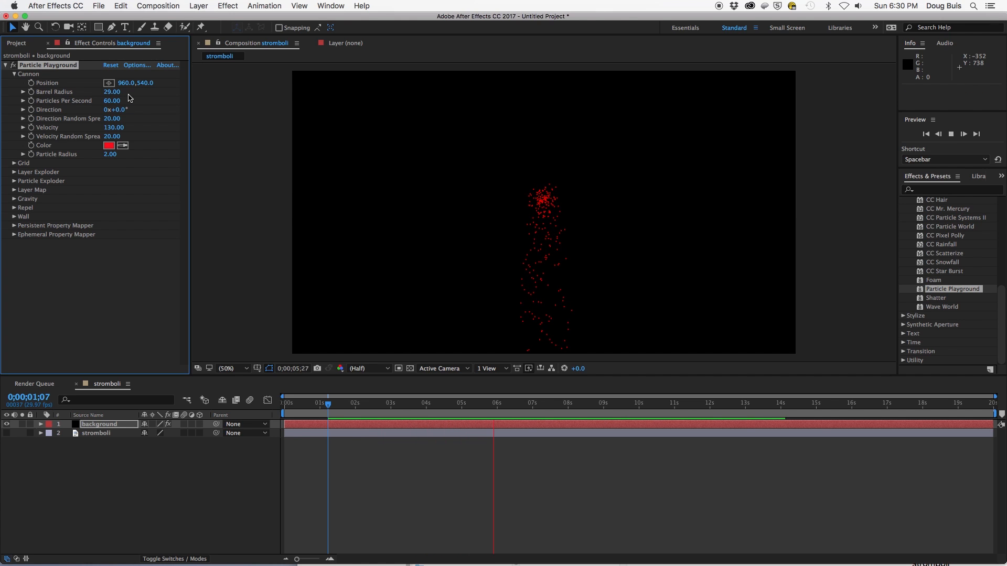
Set the Particle Playground cannon's Particle Radius to 10 and preview the particles
{"action": "left_click", "coordinate": [110, 155]}
{"action": "type", "text": "6"}
{"action": "key", "text": "Return"}
{"action": "left_click", "coordinate": [110, 154]}
{"action": "type", "text": "10"}
{"action": "key", "text": "Return"}
{"action": "key", "text": "space"}
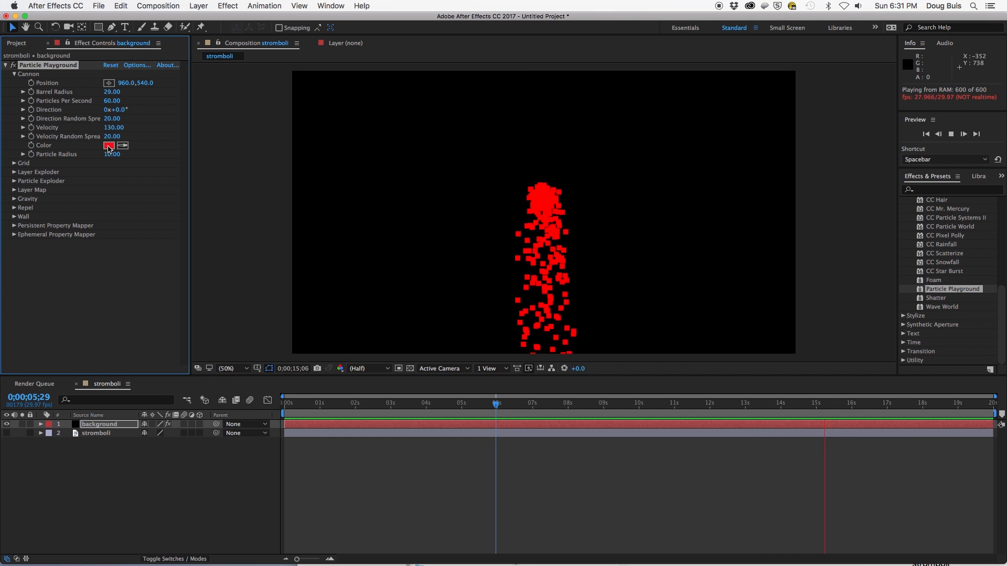
Change the cannon's particle color to near-white FBF7F7
{"action": "left_click", "coordinate": [108, 146]}
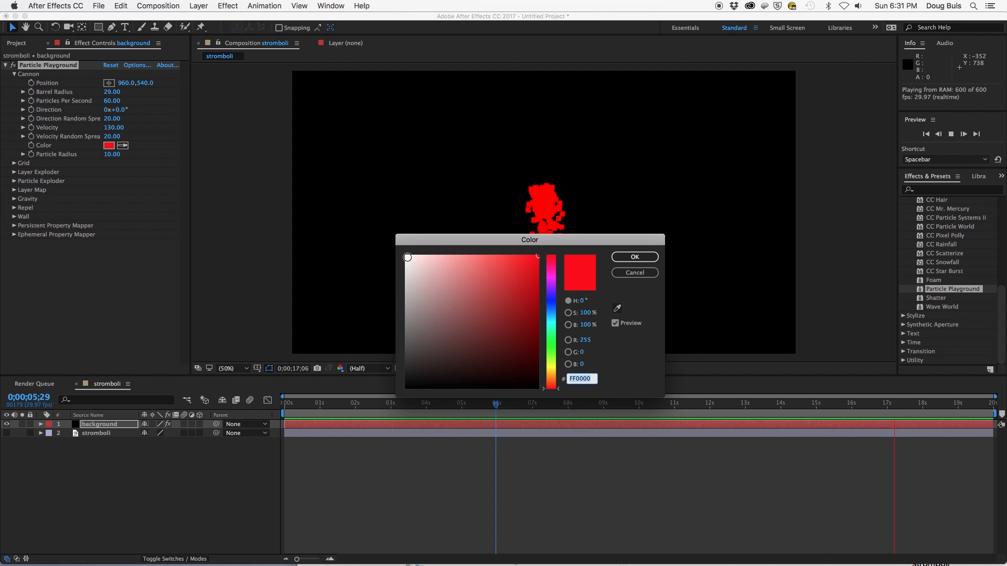
{"action": "left_click", "coordinate": [408, 257]}
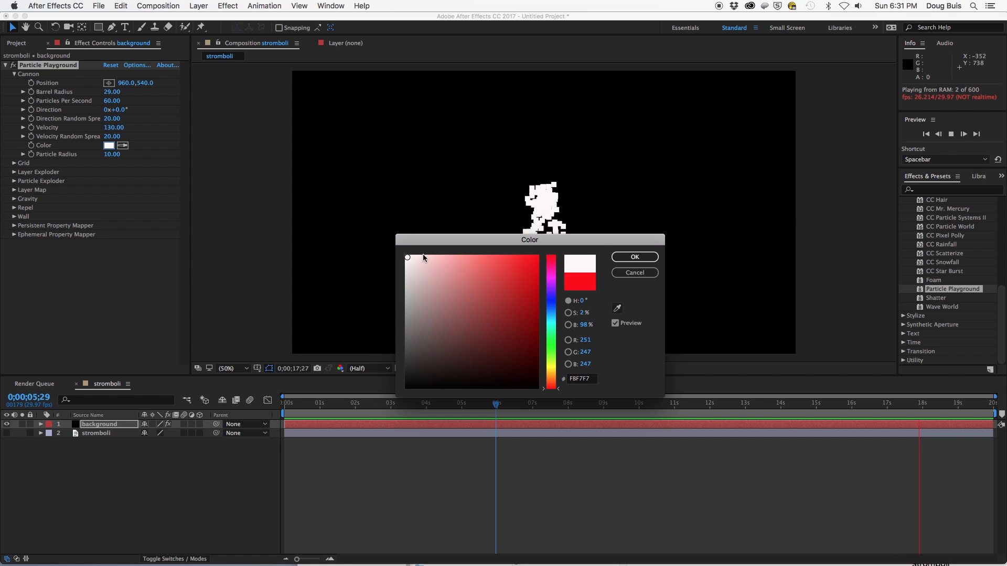
{"action": "left_click", "coordinate": [626, 259]}
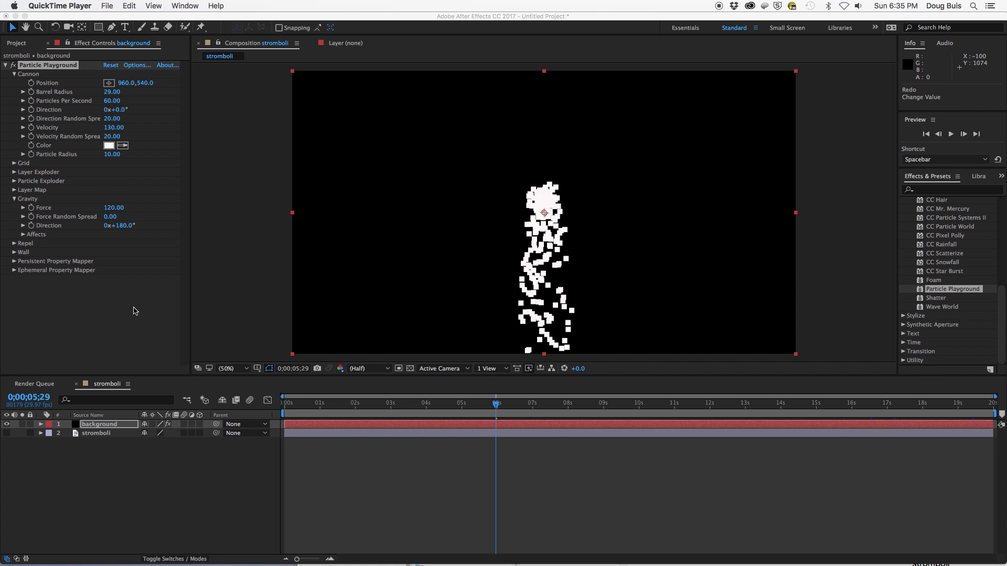
Set the Particle Playground gravity Force to 108 and its Direction to 360°, and preview the upward particle stream
{"action": "left_click", "coordinate": [113, 210]}
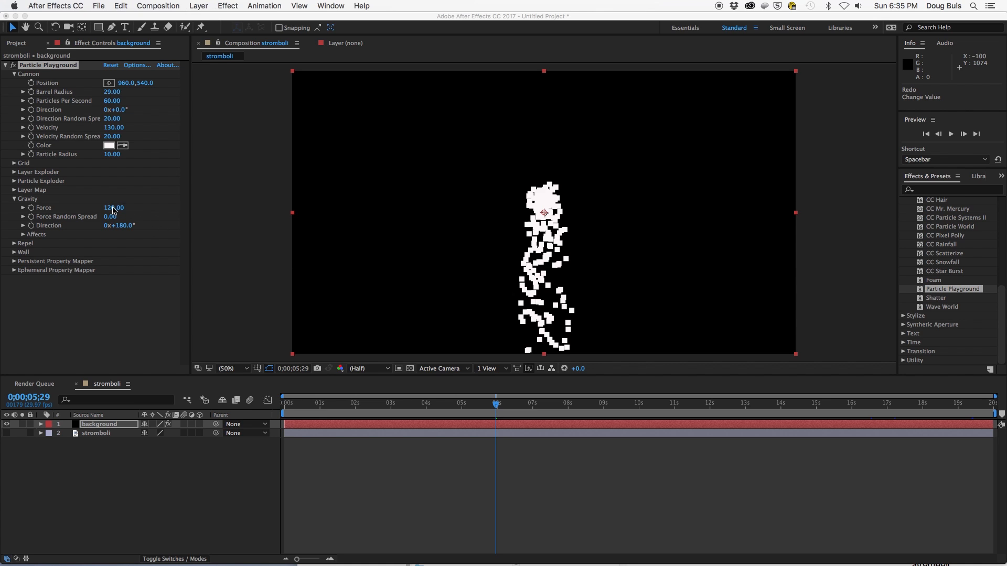
{"action": "left_click_drag", "start_coordinate": [114, 209], "coordinate": [110, 212]}
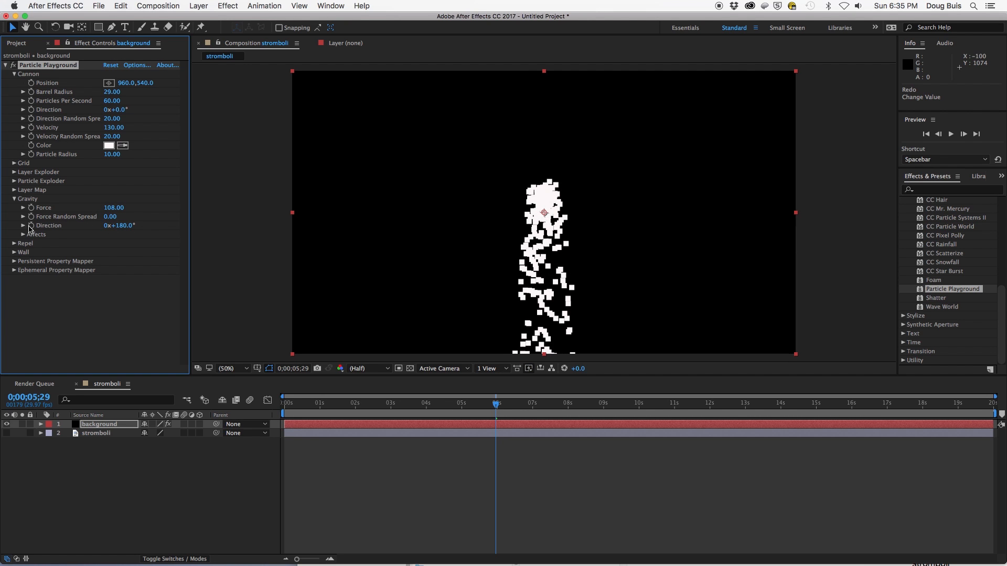
{"action": "left_click", "coordinate": [122, 226]}
{"action": "type", "text": "360"}
{"action": "left_click", "coordinate": [165, 315]}
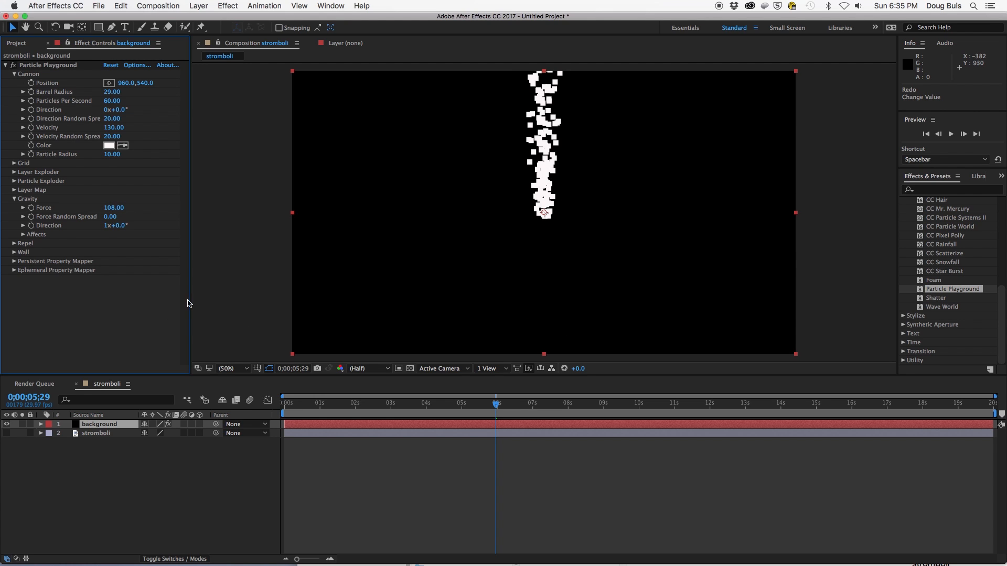
{"action": "key", "text": "space"}
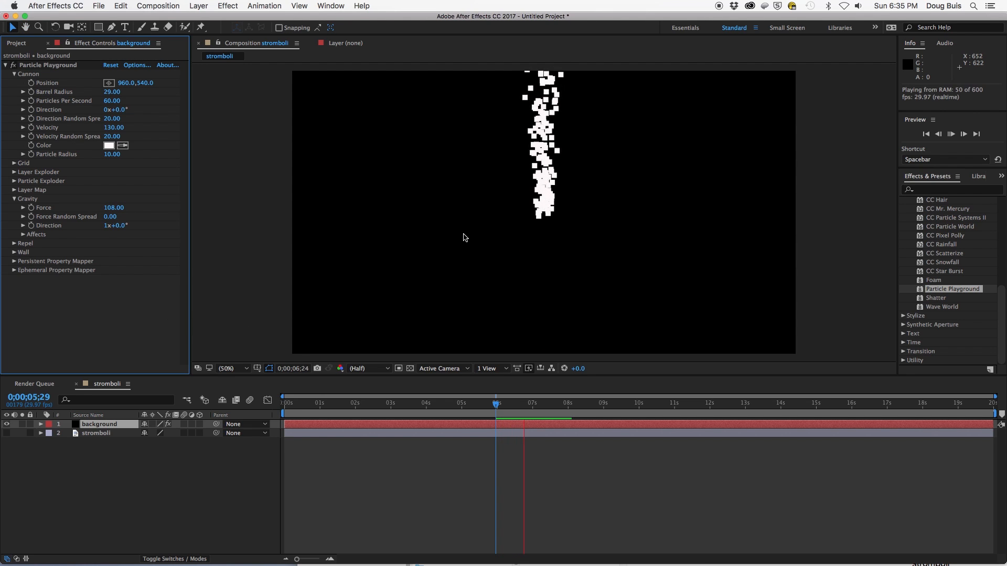
{"action": "key", "text": "space"}
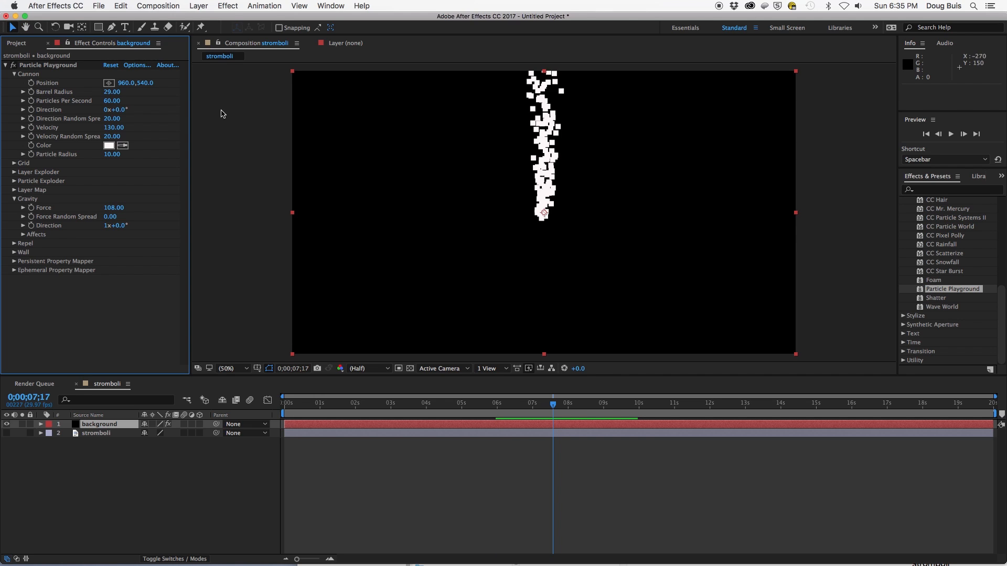
Set the cannon's Direction to 38° and preview the slanted particle stream
{"action": "left_click_drag", "start_coordinate": [117, 110], "coordinate": [139, 110]}
{"action": "key", "text": "space"}
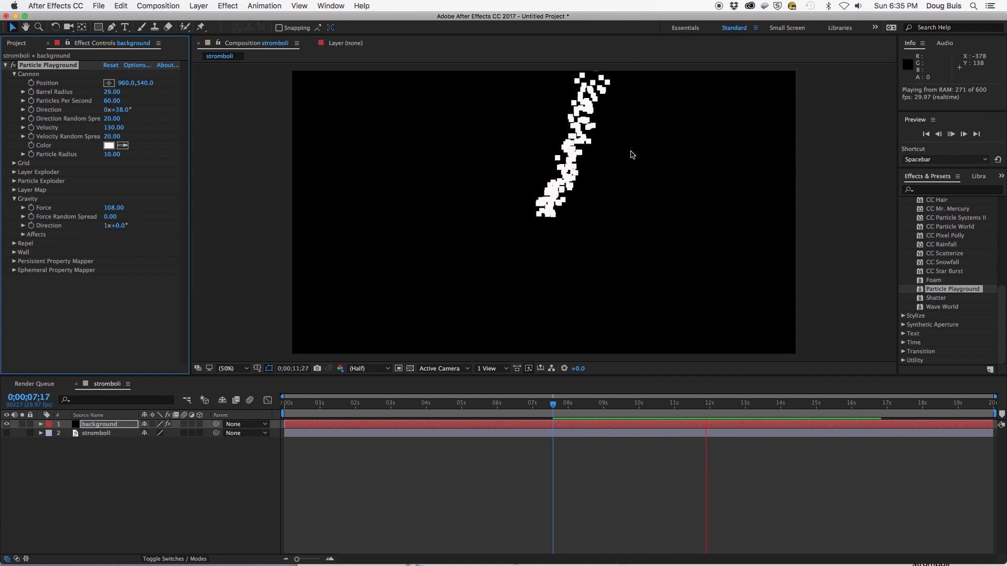
{"action": "key", "text": "space"}
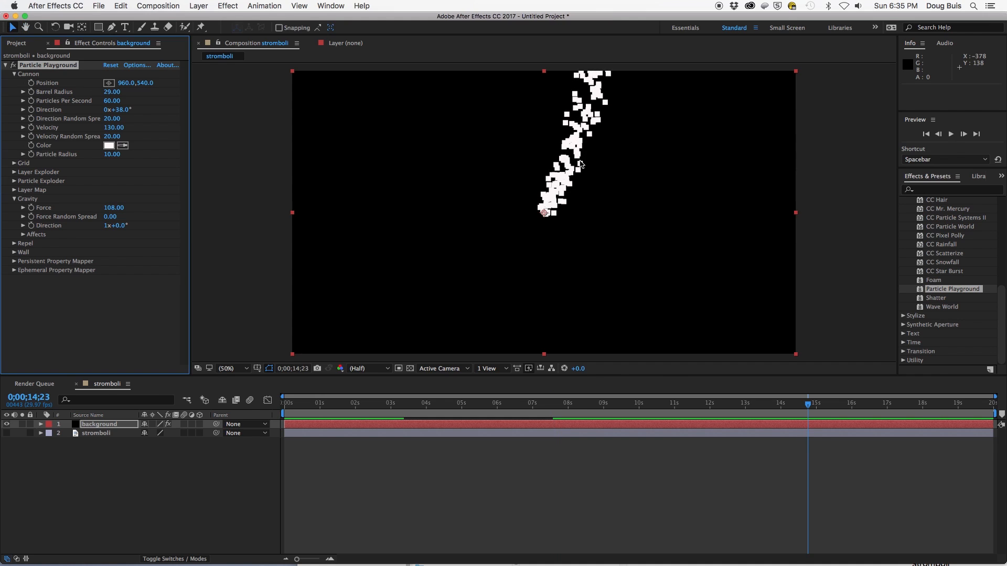
Search for "fast blur", apply the Fast Blur effect to the background solid, and preview it with Blurriness at 37.1
{"action": "scroll", "coordinate": [1003, 249], "scroll_direction": "up", "scroll_amount": 5}
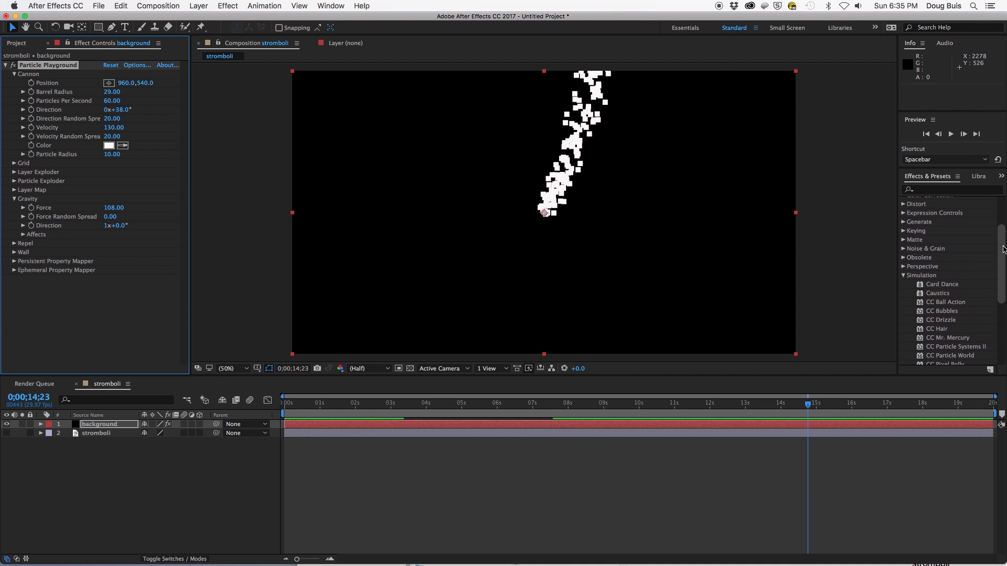
{"action": "scroll", "coordinate": [1003, 249], "scroll_direction": "up", "scroll_amount": 4}
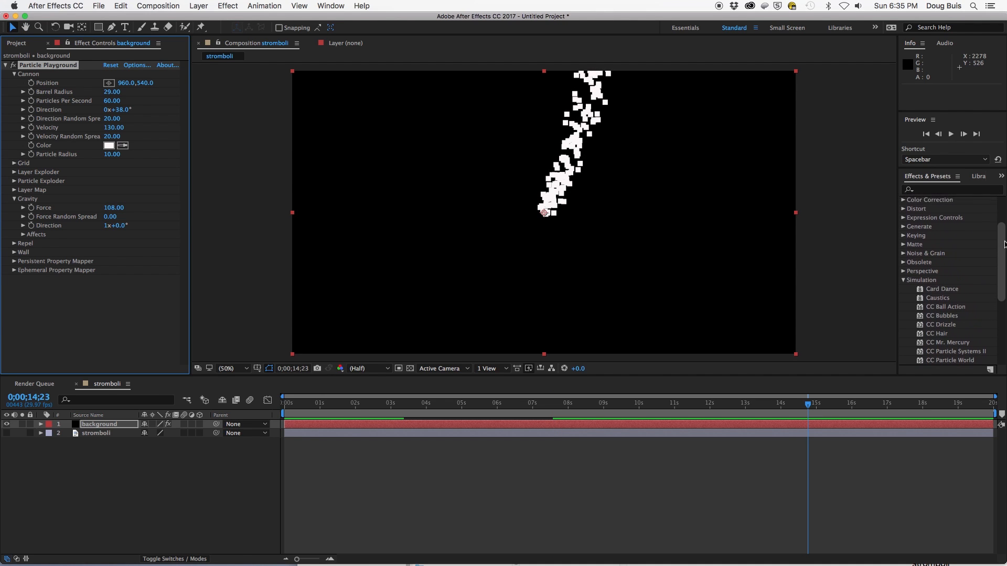
{"action": "left_click", "coordinate": [903, 334]}
{"action": "left_click", "coordinate": [904, 227]}
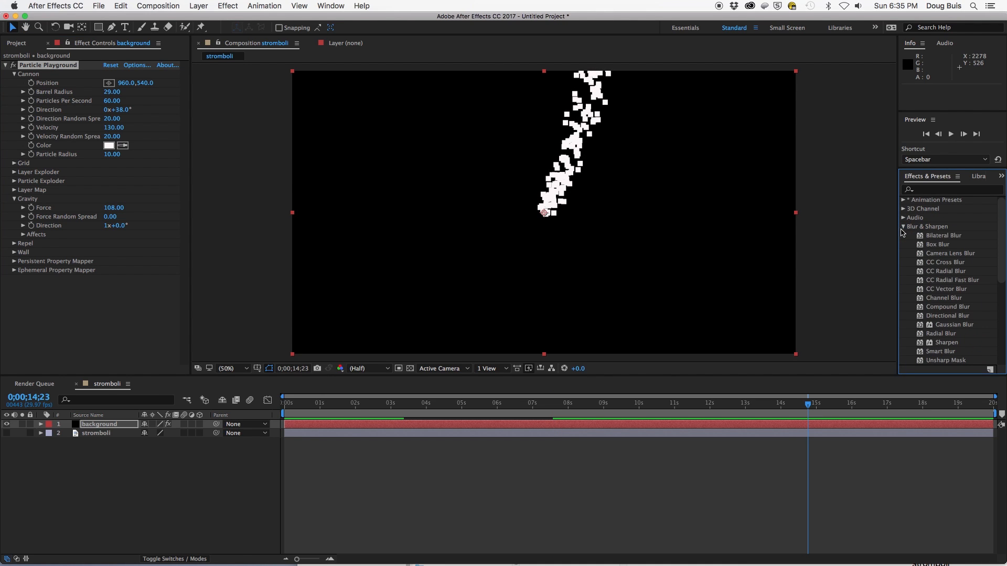
{"action": "left_click", "coordinate": [926, 191]}
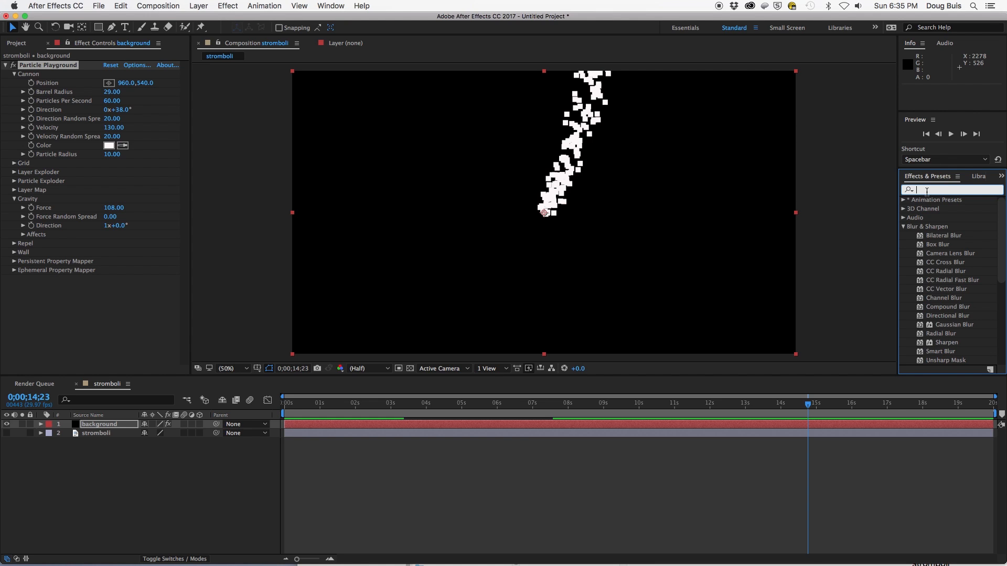
{"action": "type", "text": "fast blur"}
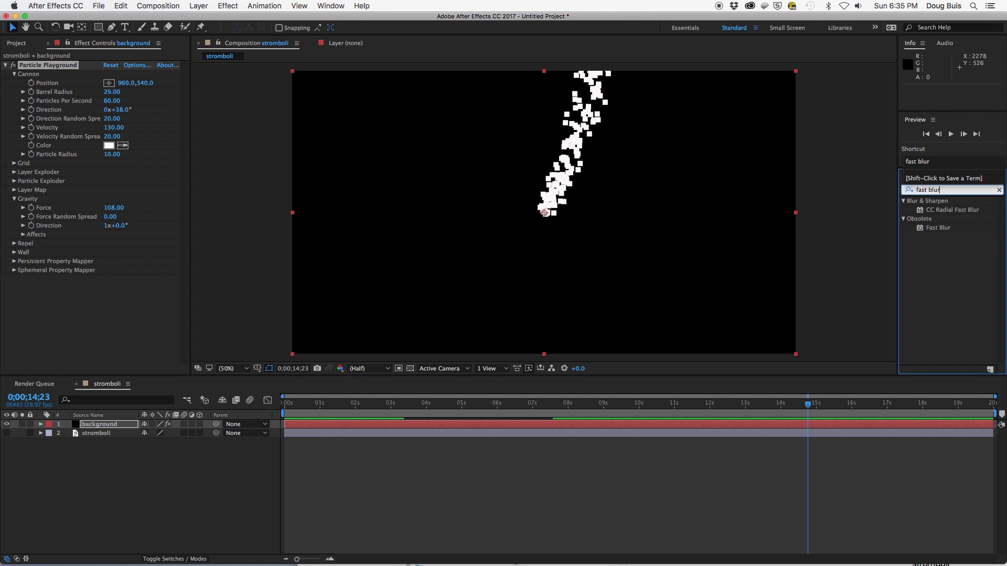
{"action": "key", "text": "Return"}
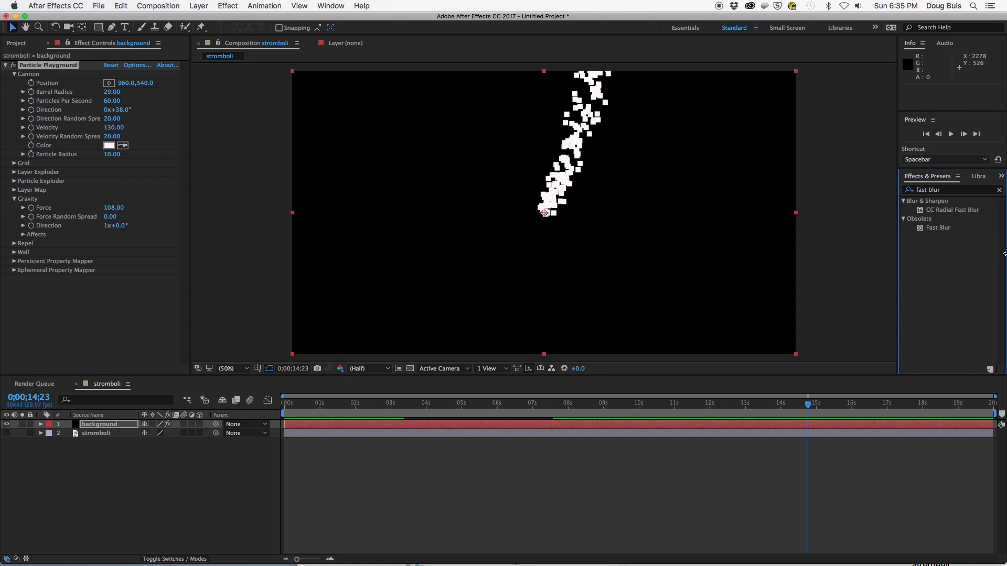
{"action": "left_click_drag", "start_coordinate": [936, 229], "coordinate": [638, 245]}
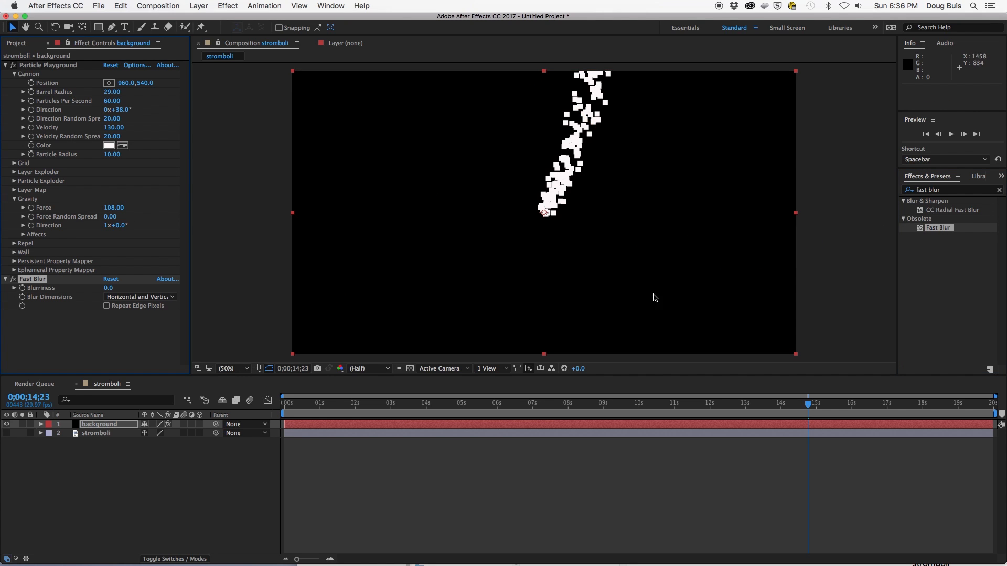
{"action": "left_click", "coordinate": [14, 289]}
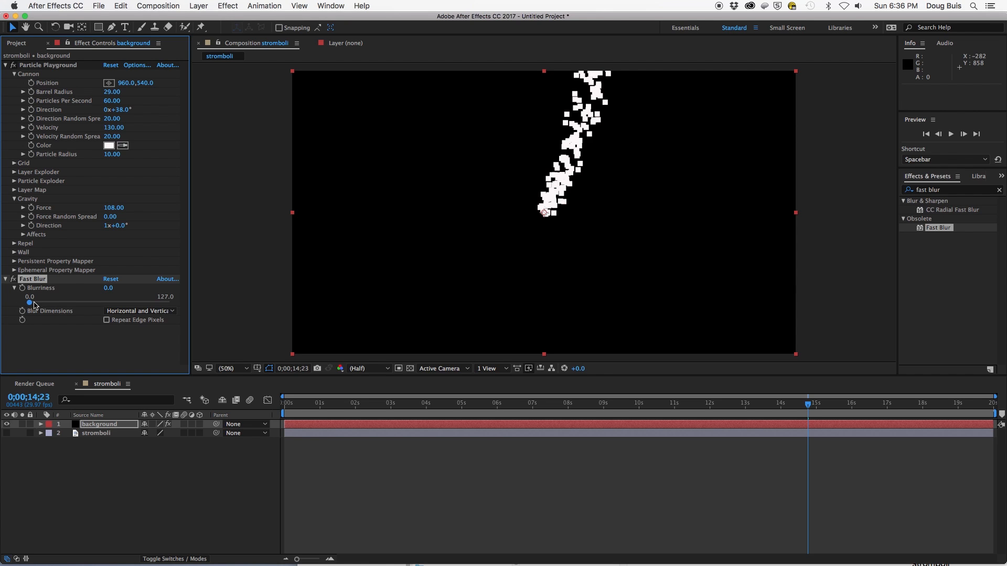
{"action": "left_click_drag", "start_coordinate": [30, 304], "coordinate": [70, 304]}
{"action": "key", "text": "space"}
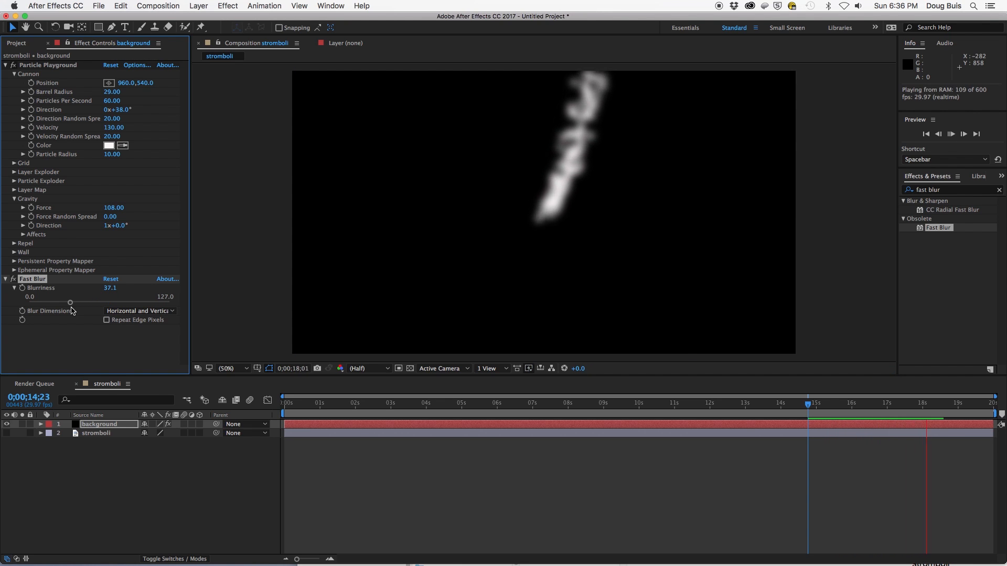
{"action": "key", "text": "space"}
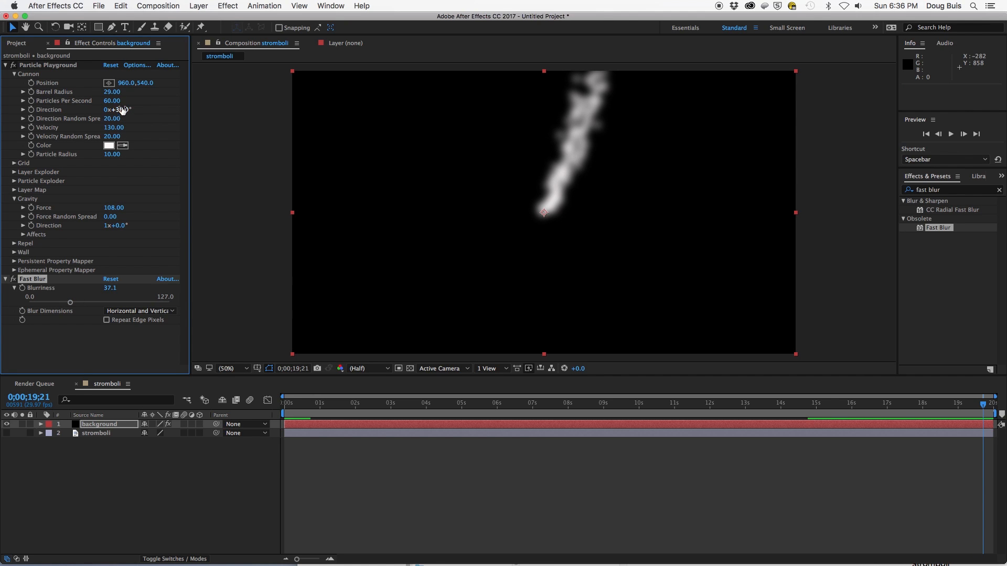
Set the cannon's Particles Per Second to 74, Barrel Radius to 57 and Particle Radius to 15, and preview the smoke
{"action": "left_click_drag", "start_coordinate": [112, 104], "coordinate": [127, 93]}
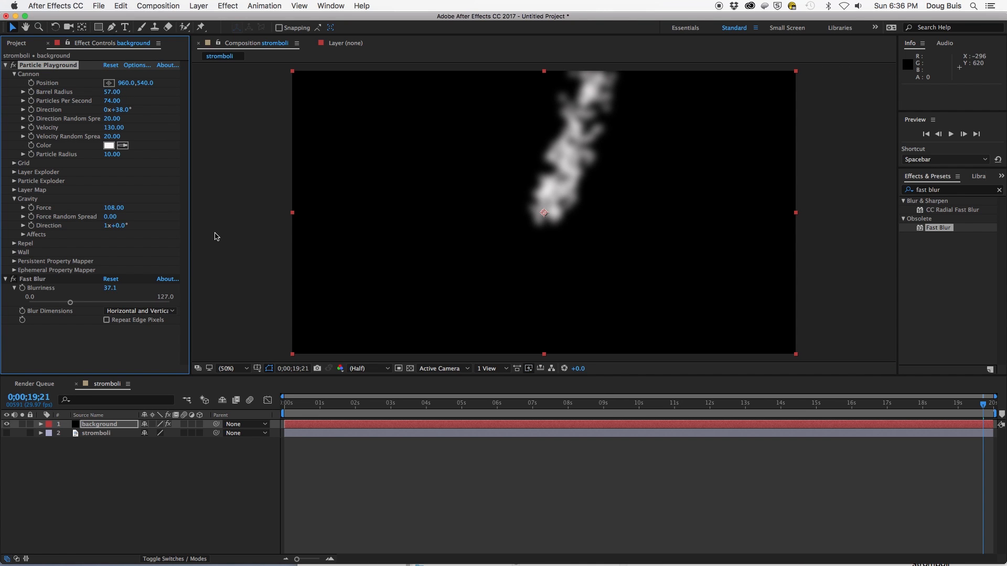
{"action": "left_click_drag", "start_coordinate": [112, 156], "coordinate": [116, 156]}
{"action": "key", "text": "space"}
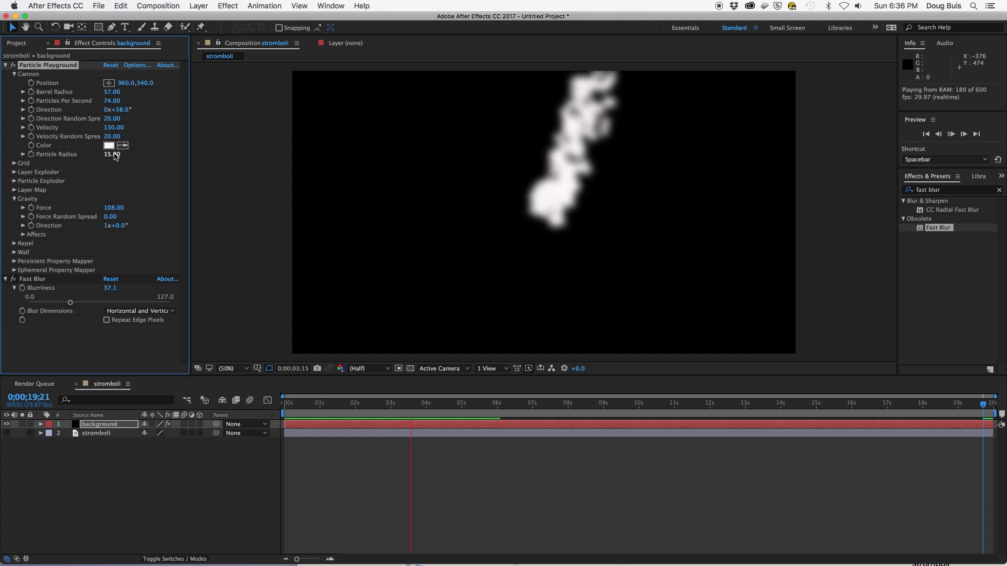
{"action": "key", "text": "space"}
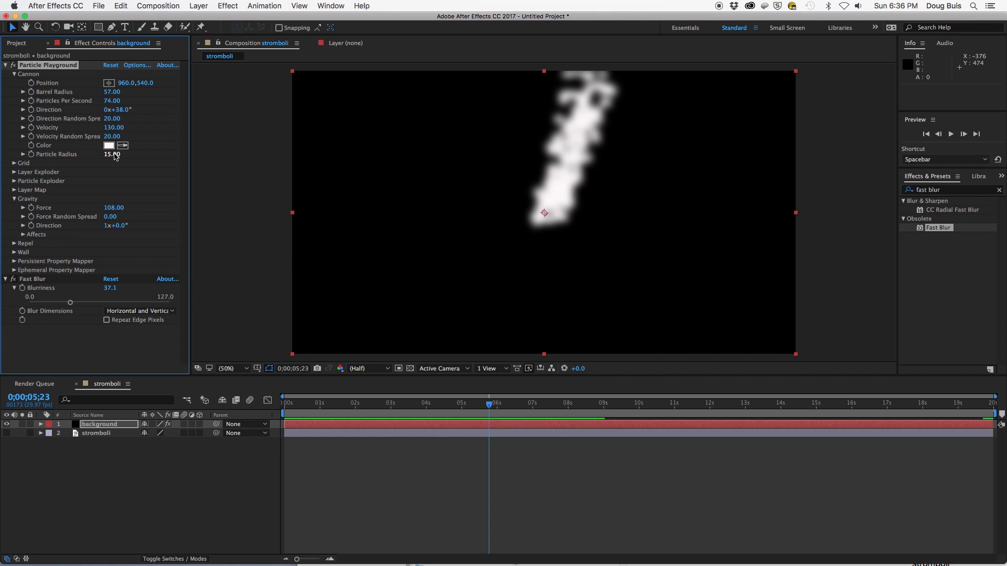
Set the cannon's Direction Random Spread to 44 and Velocity Random Spread to 88, and preview the smoke
{"action": "left_click_drag", "start_coordinate": [109, 122], "coordinate": [120, 118]}
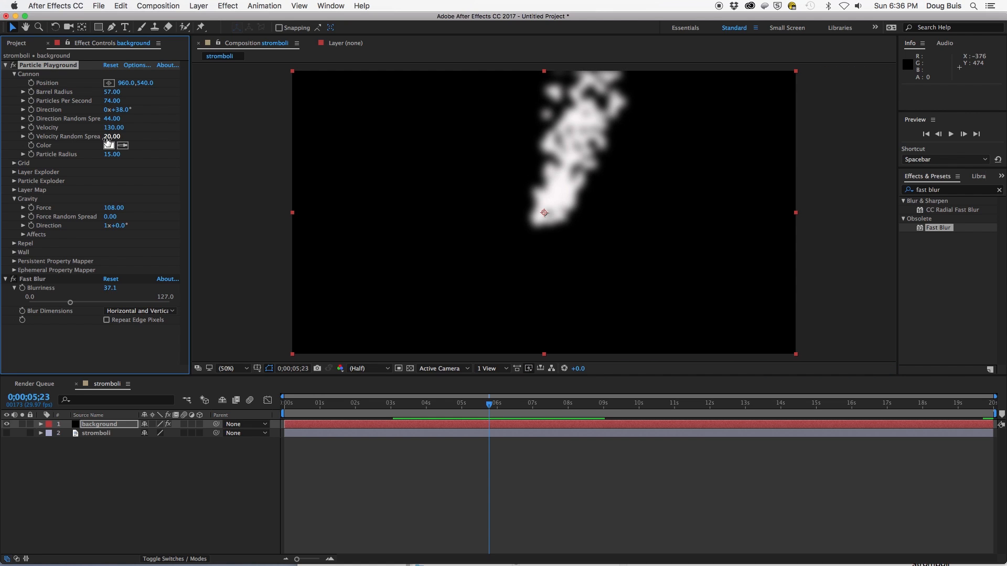
{"action": "left_click_drag", "start_coordinate": [109, 138], "coordinate": [149, 142]}
{"action": "key", "text": "space"}
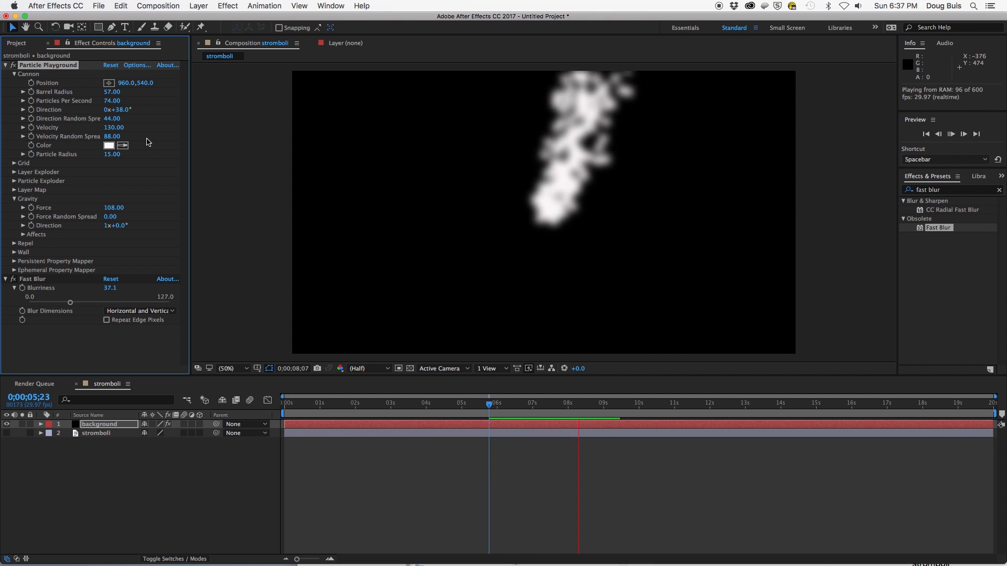
{"action": "key", "text": "space"}
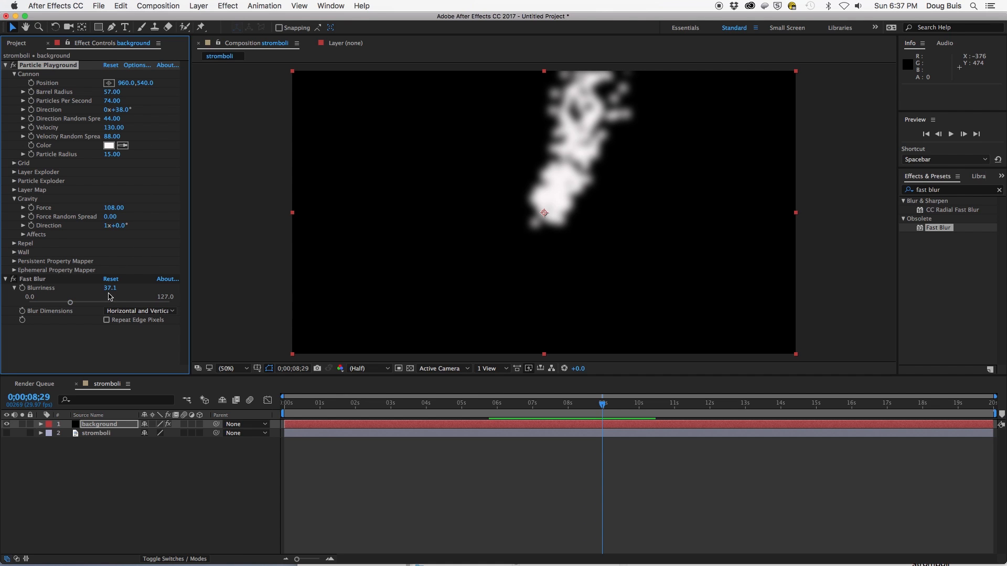
Increase the Fast Blur Blurriness to 56.1 and preview the softer smoke
{"action": "left_click_drag", "start_coordinate": [110, 288], "coordinate": [124, 291]}
{"action": "key", "text": "space"}
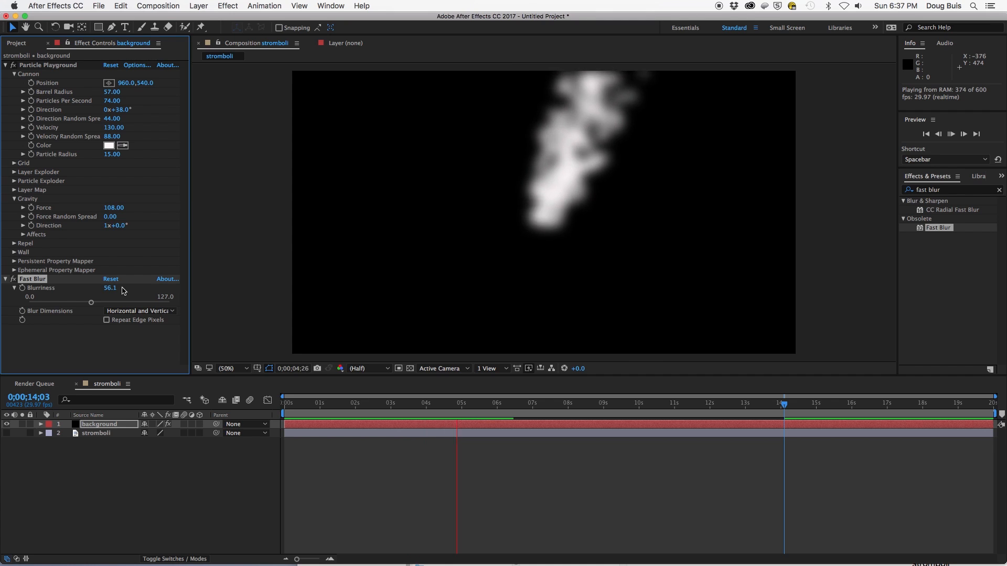
{"action": "key", "text": "space"}
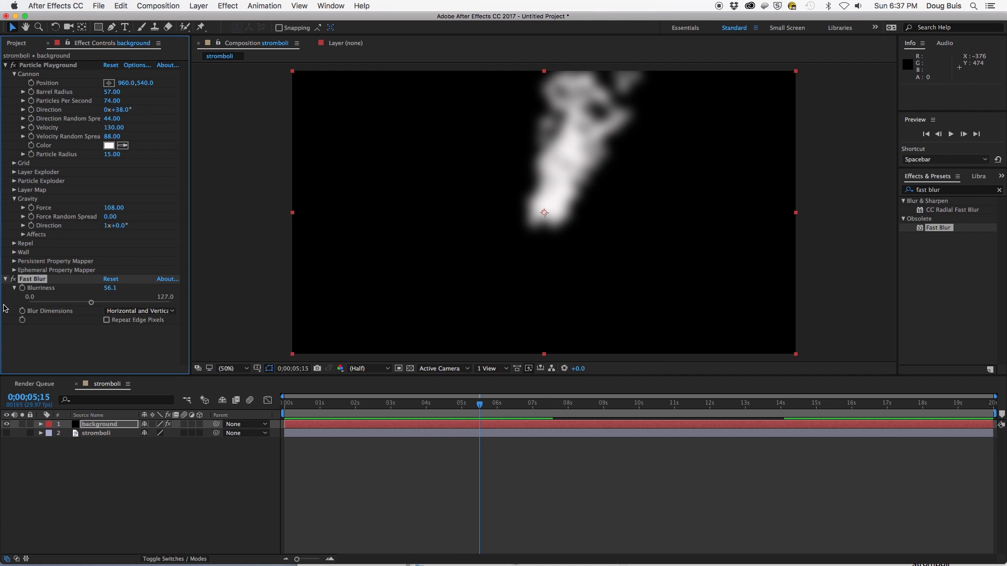
Turn on the visibility of the stromboli picture layer and preview the smoke over the volcano
{"action": "left_click", "coordinate": [6, 433]}
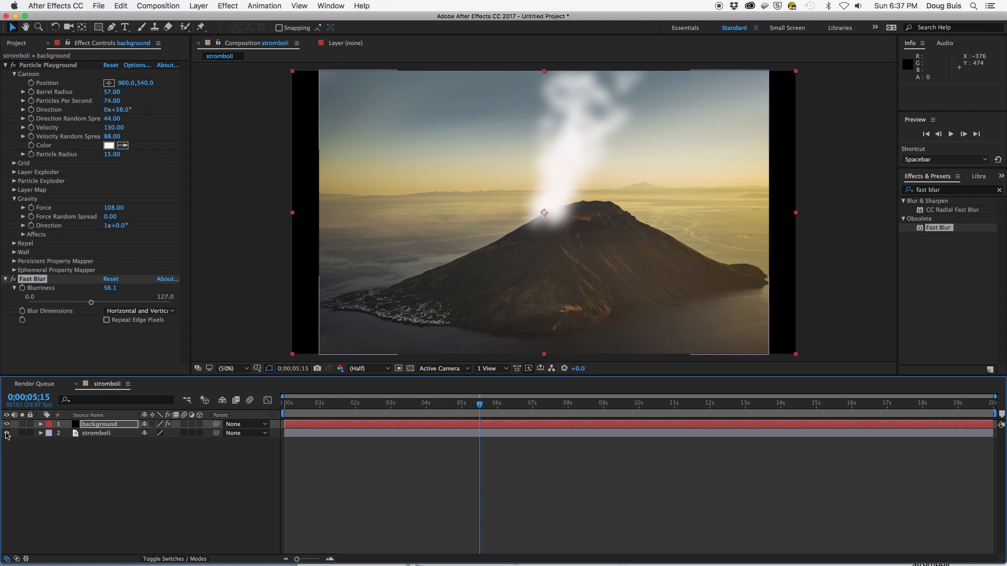
{"action": "key", "text": "space"}
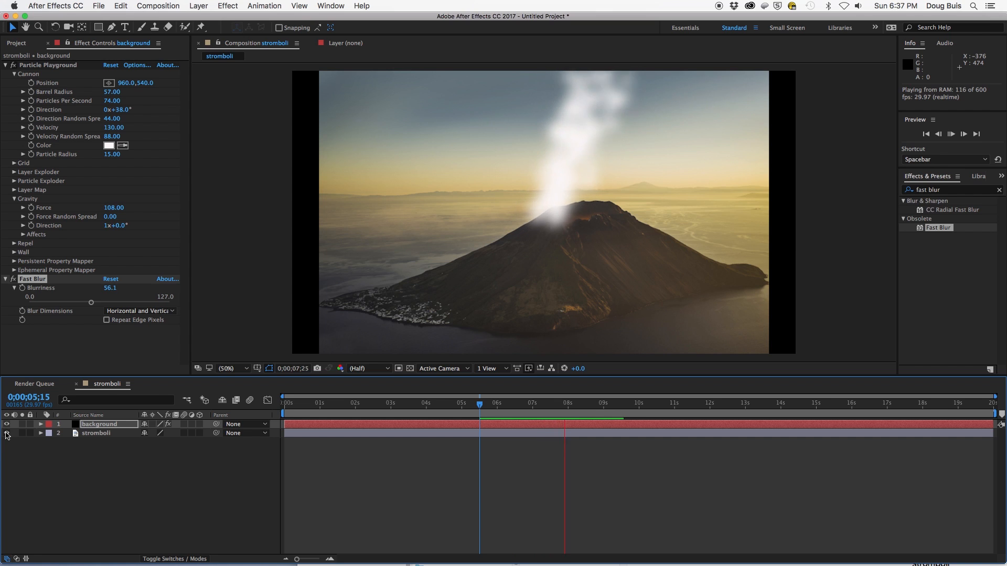
{"action": "key", "text": "space"}
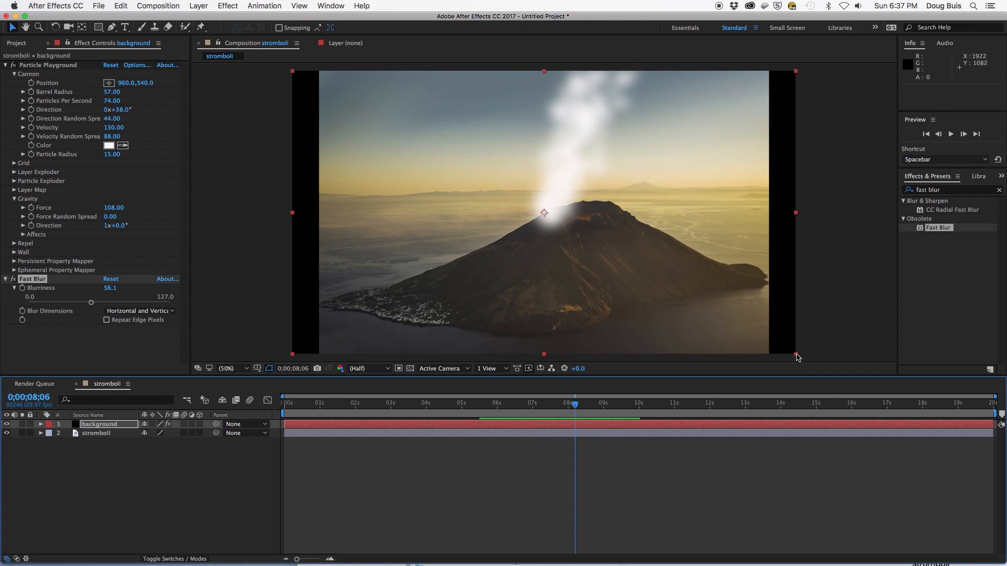
Scale the background solid to 101%, 102% and the stromboli picture to 112%, moving the picture to position 956, 582
{"action": "left_click_drag", "start_coordinate": [796, 356], "coordinate": [798, 357]}
{"action": "left_click", "coordinate": [40, 433]}
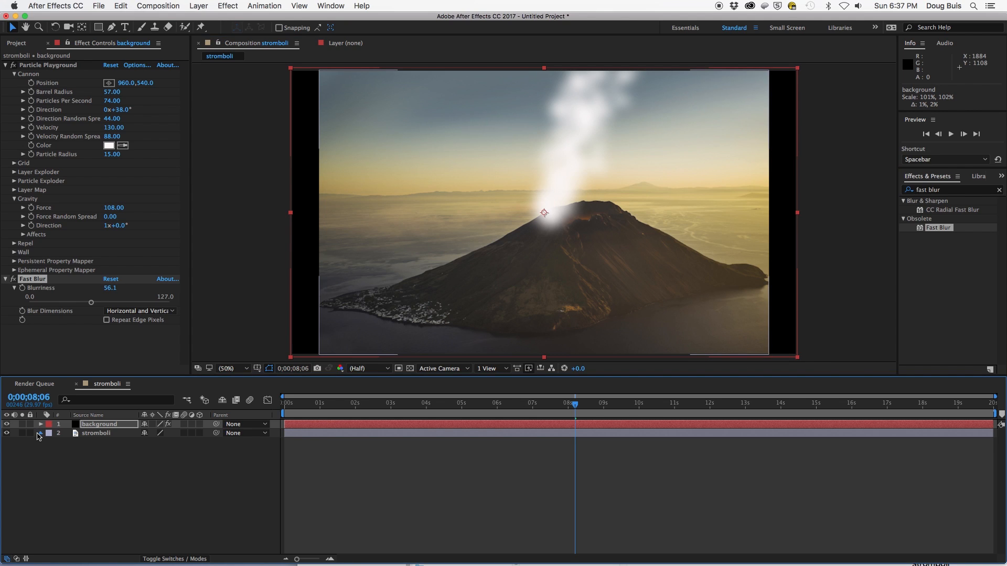
{"action": "left_click", "coordinate": [50, 444]}
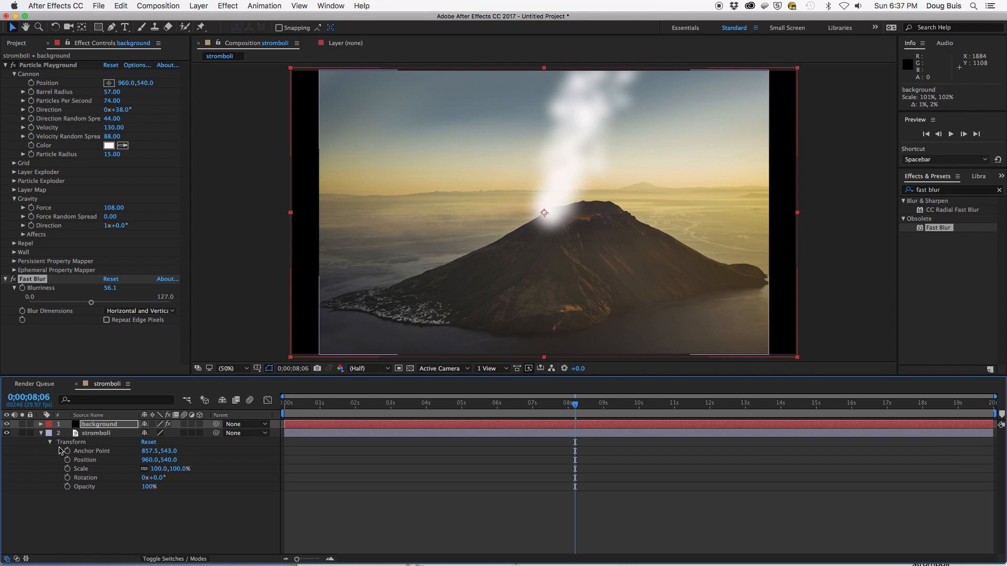
{"action": "left_click_drag", "start_coordinate": [176, 470], "coordinate": [183, 470]}
{"action": "left_click_drag", "start_coordinate": [367, 227], "coordinate": [367, 241]}
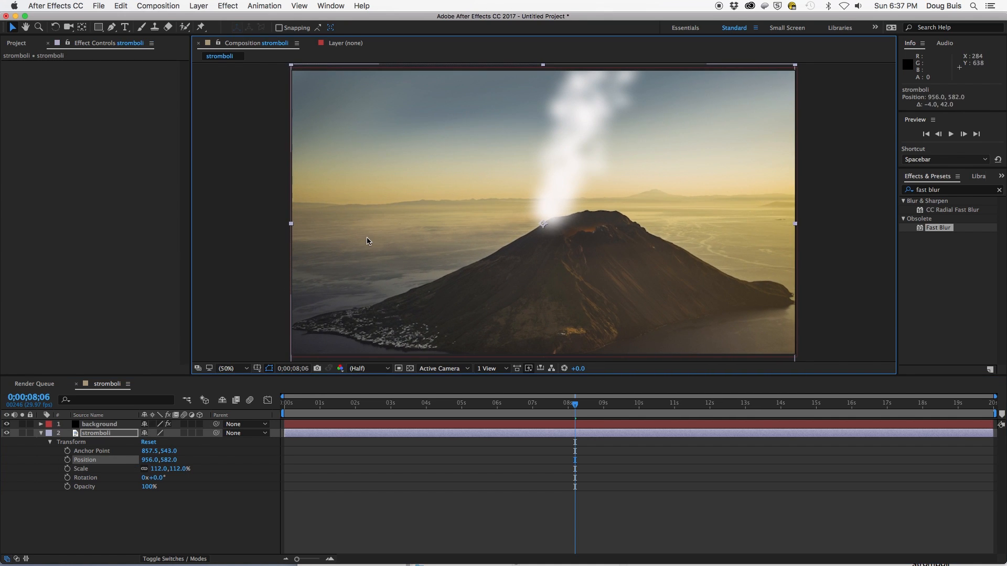
Duplicate the stromboli picture layer so that the copy sits above the background smoke layer
{"action": "left_click", "coordinate": [89, 45]}
{"action": "left_click", "coordinate": [50, 442]}
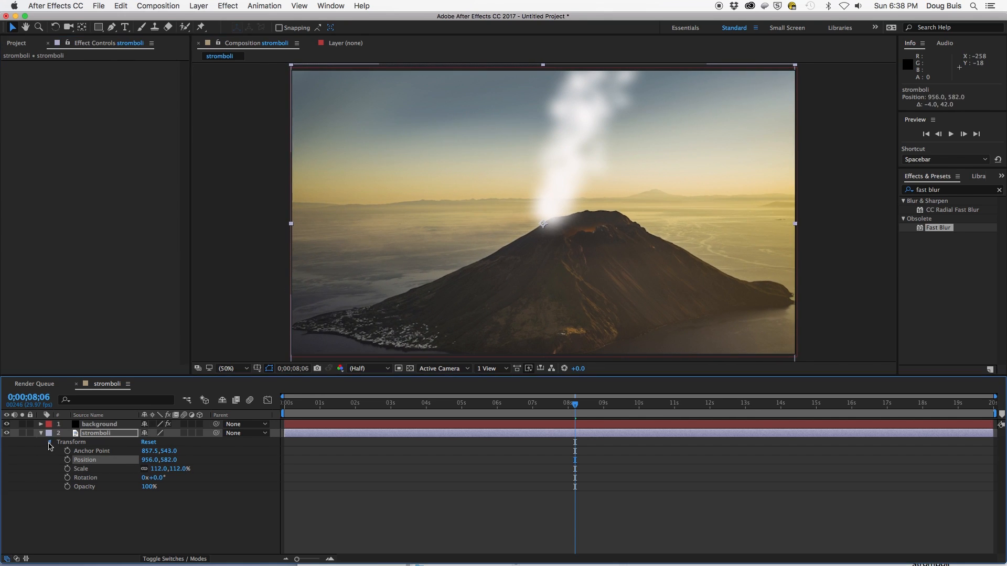
{"action": "left_click", "coordinate": [41, 433]}
{"action": "left_click", "coordinate": [96, 435]}
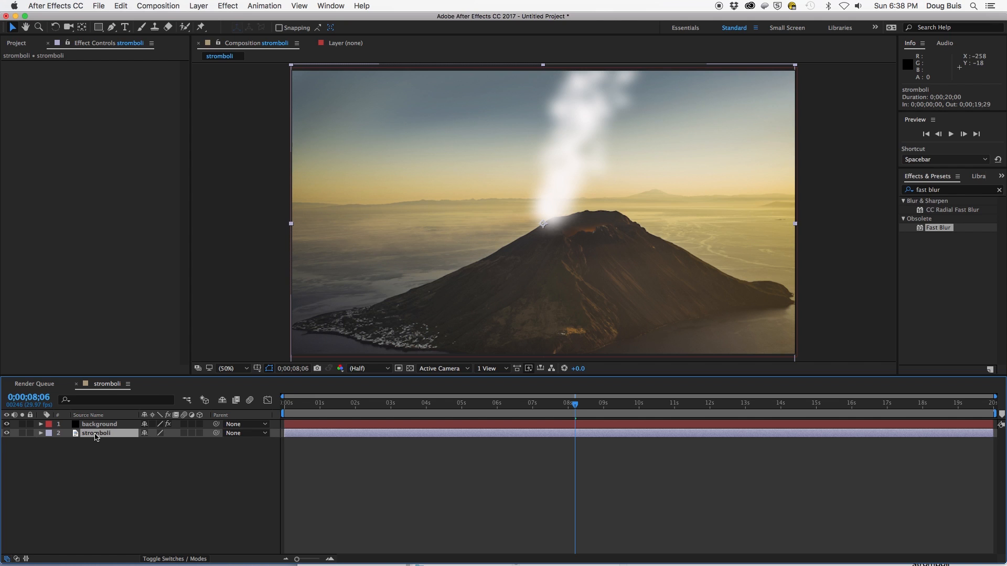
{"action": "key", "text": "super+d"}
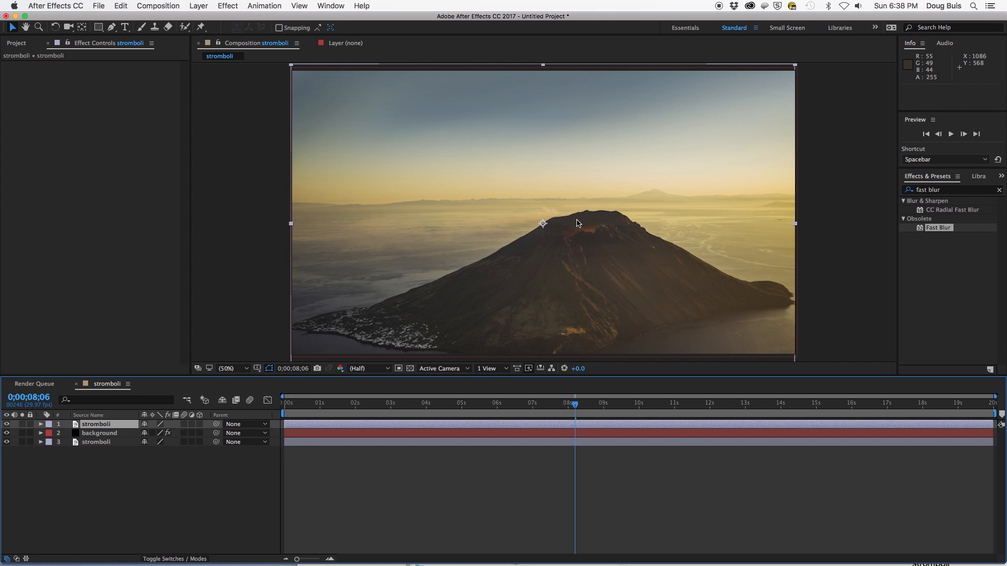
Draw a closed Pen mask on the top stromboli copy, tracing the near crater rim and looping around the slope below it
{"action": "left_click", "coordinate": [111, 28]}
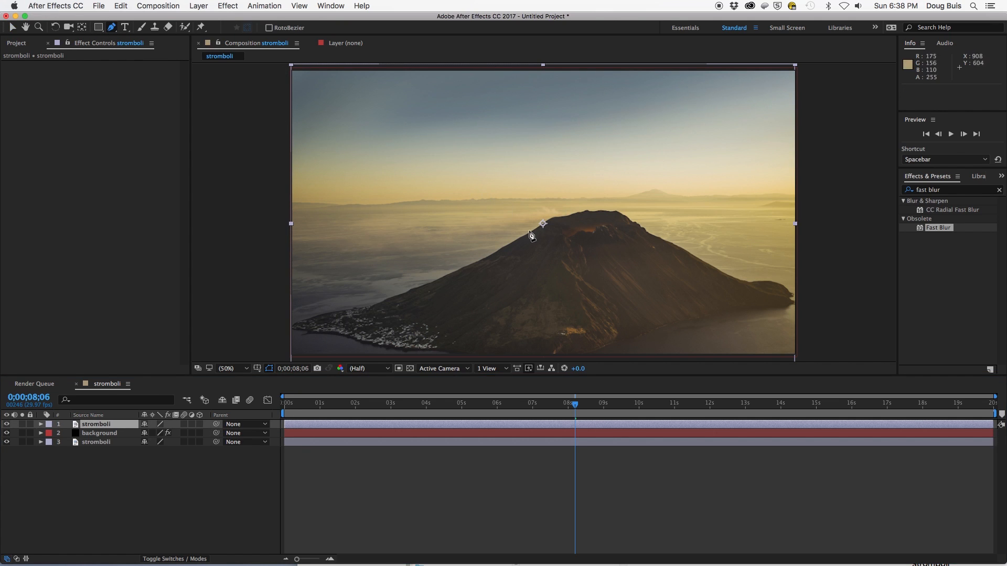
{"action": "left_click", "coordinate": [521, 238]}
{"action": "left_click", "coordinate": [539, 227]}
{"action": "left_click", "coordinate": [556, 219]}
{"action": "left_click", "coordinate": [558, 226]}
{"action": "left_click", "coordinate": [557, 233]}
{"action": "left_click", "coordinate": [570, 239]}
{"action": "left_click", "coordinate": [578, 234]}
{"action": "left_click", "coordinate": [584, 231]}
{"action": "left_click", "coordinate": [590, 232]}
{"action": "left_click", "coordinate": [597, 229]}
{"action": "left_click", "coordinate": [605, 226]}
{"action": "left_click", "coordinate": [614, 226]}
{"action": "left_click", "coordinate": [622, 227]}
{"action": "left_click", "coordinate": [632, 225]}
{"action": "left_click", "coordinate": [638, 223]}
{"action": "left_click", "coordinate": [659, 236]}
{"action": "left_click", "coordinate": [685, 248]}
{"action": "left_click", "coordinate": [675, 278]}
{"action": "left_click", "coordinate": [611, 298]}
{"action": "left_click", "coordinate": [533, 306]}
{"action": "left_click", "coordinate": [495, 299]}
{"action": "left_click", "coordinate": [475, 274]}
{"action": "left_click", "coordinate": [469, 255]}
{"action": "left_click", "coordinate": [479, 233]}
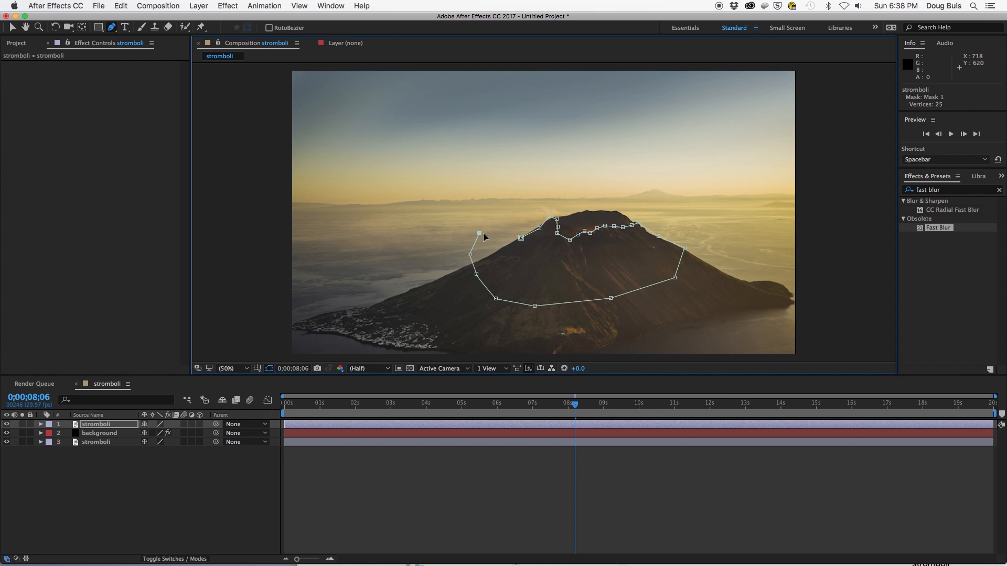
{"action": "left_click", "coordinate": [521, 238]}
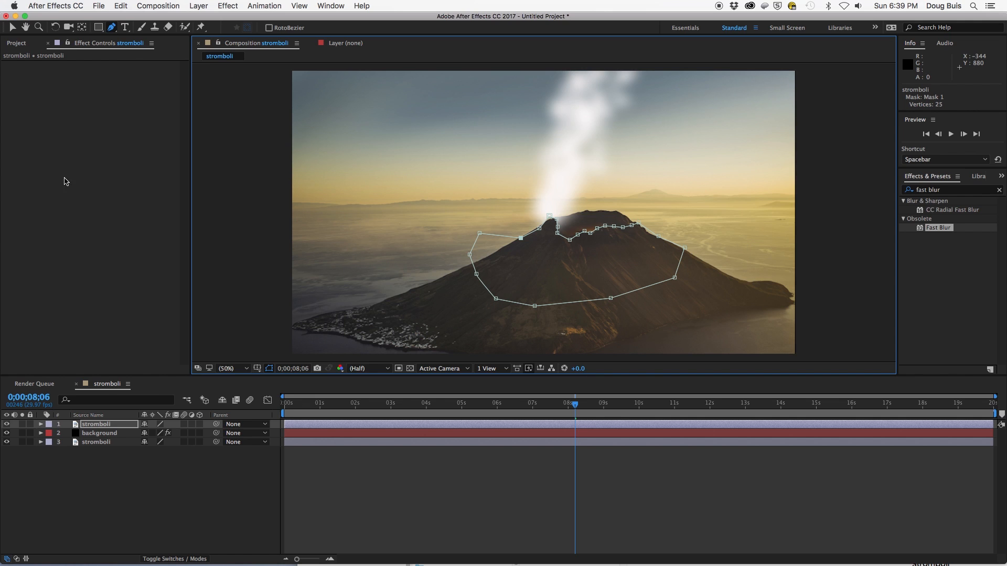
Move the background layer's Particle Playground cannon to position 1114, 565 over the crater, and preview the smoke
{"action": "left_click", "coordinate": [102, 435]}
{"action": "left_click_drag", "start_coordinate": [146, 83], "coordinate": [156, 84]}
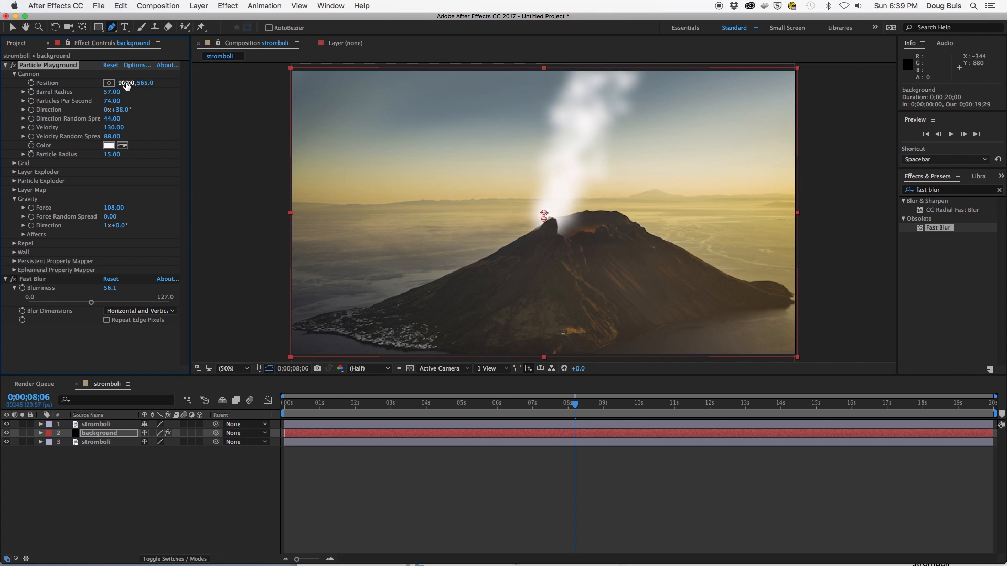
{"action": "mouse_move", "coordinate": [124, 85]}
{"action": "left_mouse_down"}
{"action": "mouse_move", "coordinate": [166, 90]}
{"action": "mouse_move", "coordinate": [137, 85]}
{"action": "left_mouse_up"}
{"action": "key", "text": "space"}
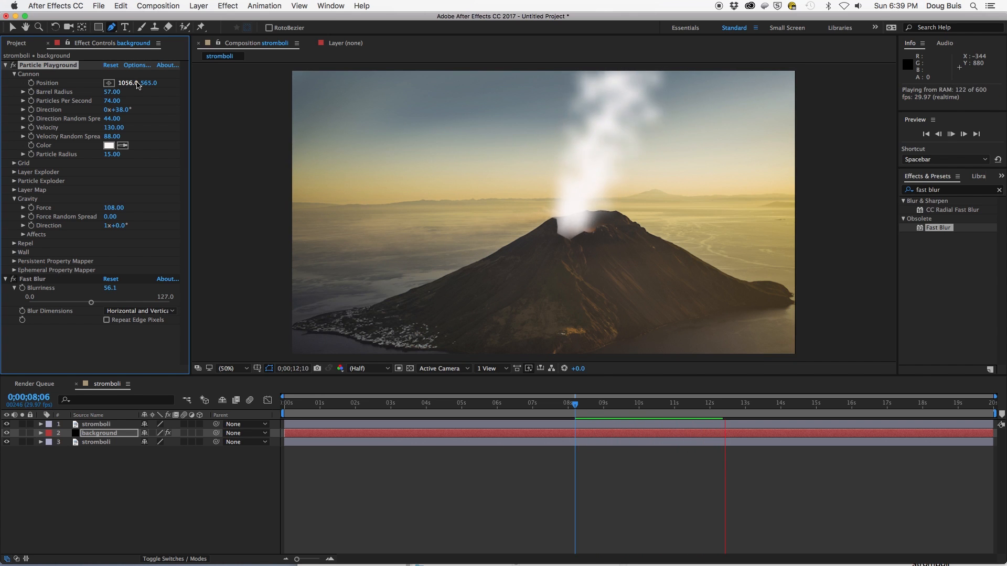
{"action": "left_click_drag", "start_coordinate": [128, 83], "coordinate": [159, 83]}
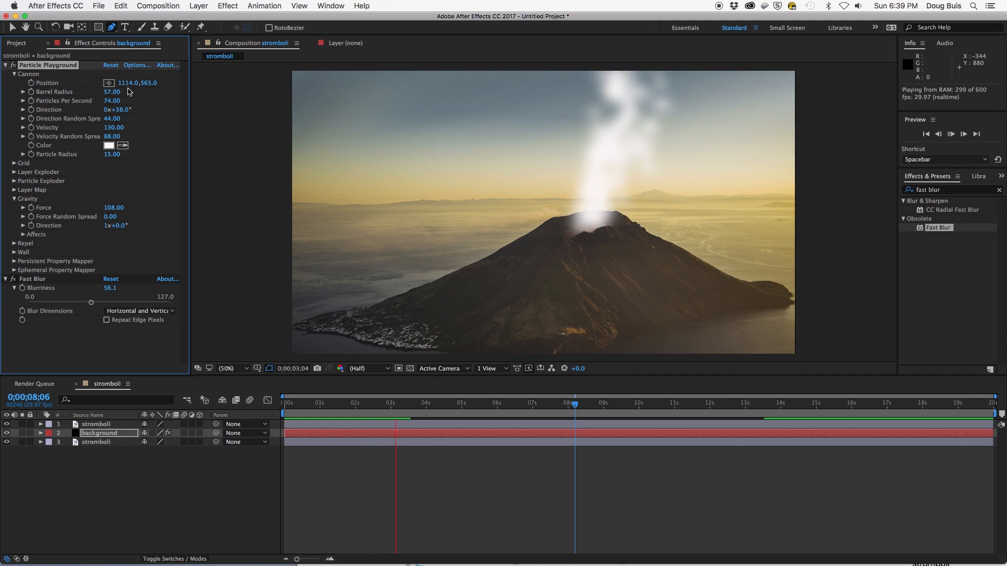
{"action": "key", "text": "space"}
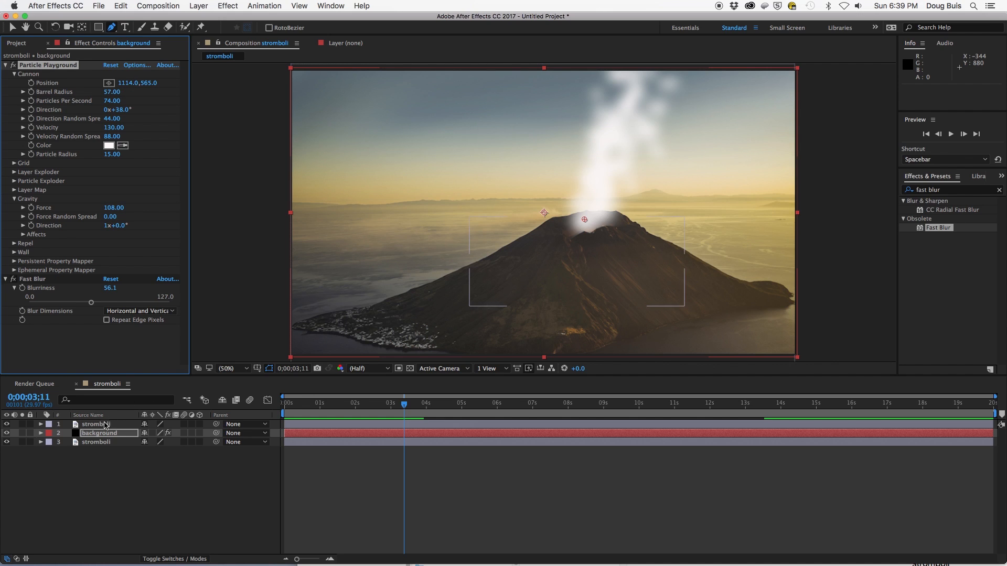
Copy the background smoke layer and paste four duplicates of it beneath the top stromboli copy
{"action": "left_click", "coordinate": [79, 439]}
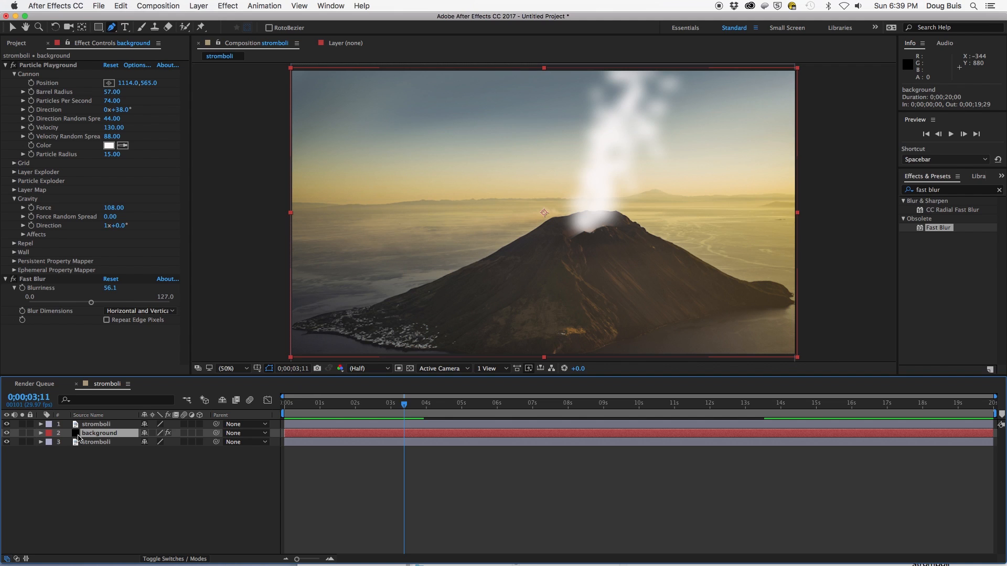
{"action": "key", "text": "ctrl+c"}
{"action": "key", "text": "ctrl+v"}
{"action": "key", "text": "ctrl+v"}
{"action": "key", "text": "ctrl+v"}
{"action": "key", "text": "ctrl+v"}
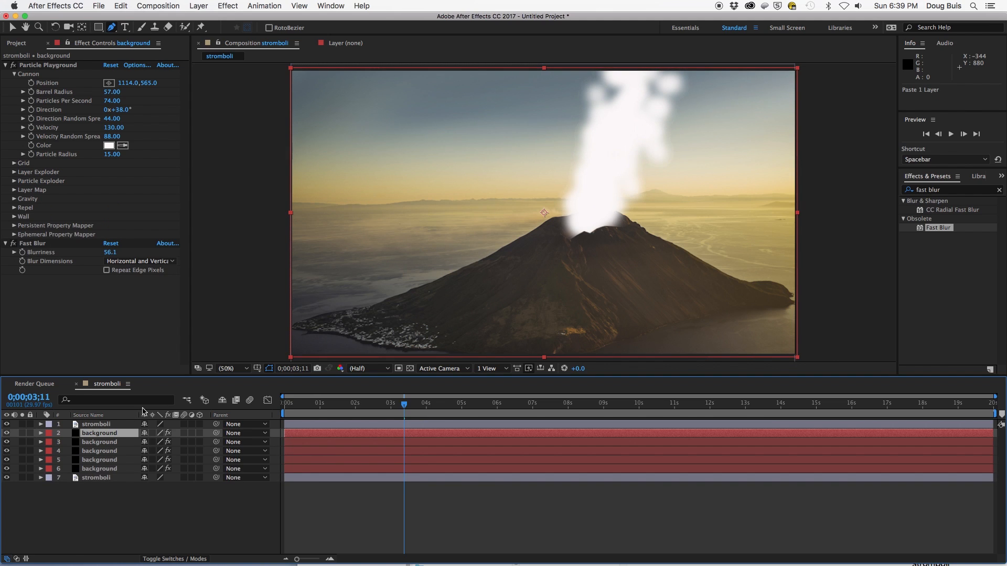
Set the cannon Color of the lowest background smoke layer to orange F8A366
{"action": "left_click", "coordinate": [103, 471]}
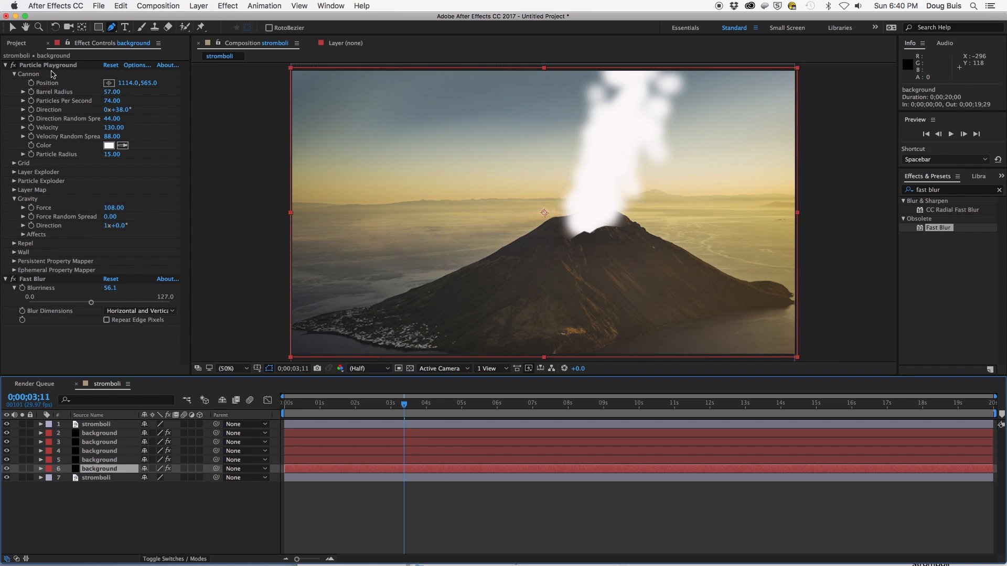
{"action": "left_click", "coordinate": [14, 28]}
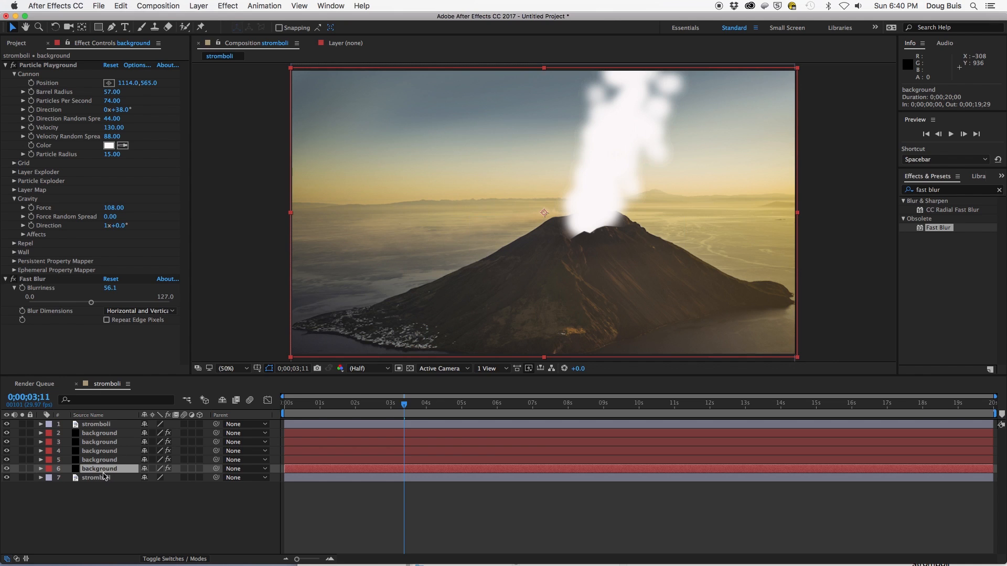
{"action": "left_click", "coordinate": [109, 146]}
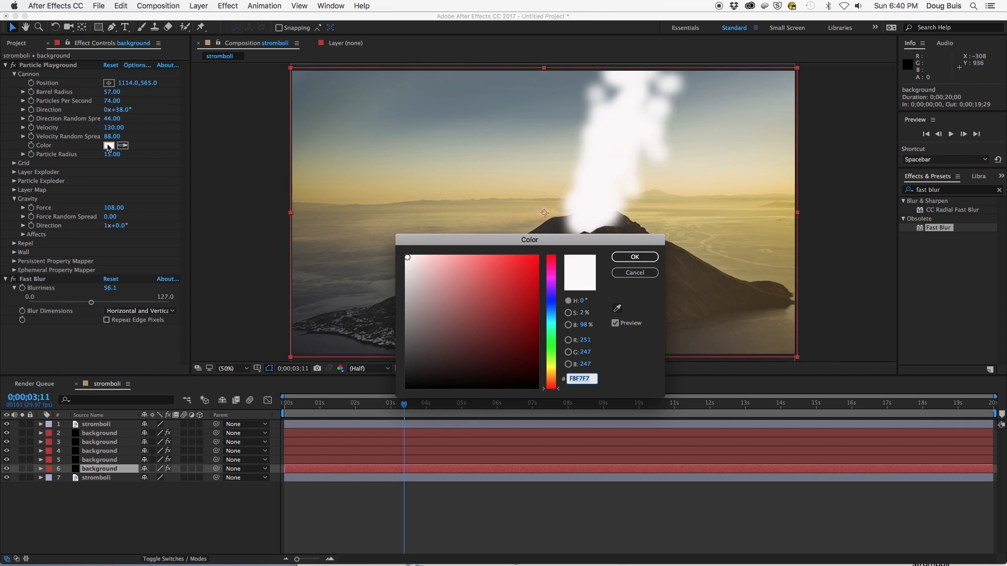
{"action": "left_click", "coordinate": [551, 380]}
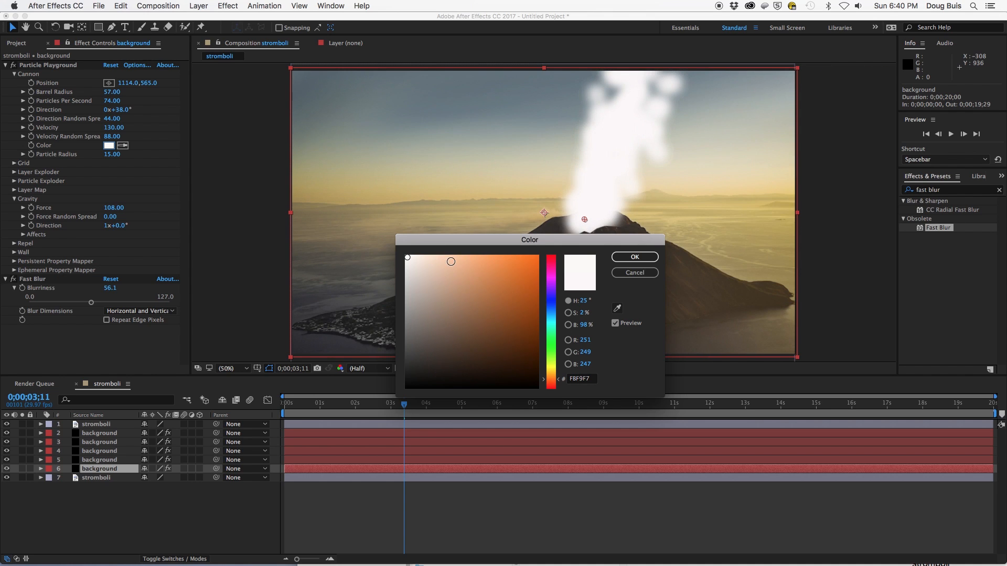
{"action": "mouse_move", "coordinate": [451, 262]}
{"action": "left_mouse_down"}
{"action": "mouse_move", "coordinate": [467, 278]}
{"action": "mouse_move", "coordinate": [483, 260]}
{"action": "left_mouse_up"}
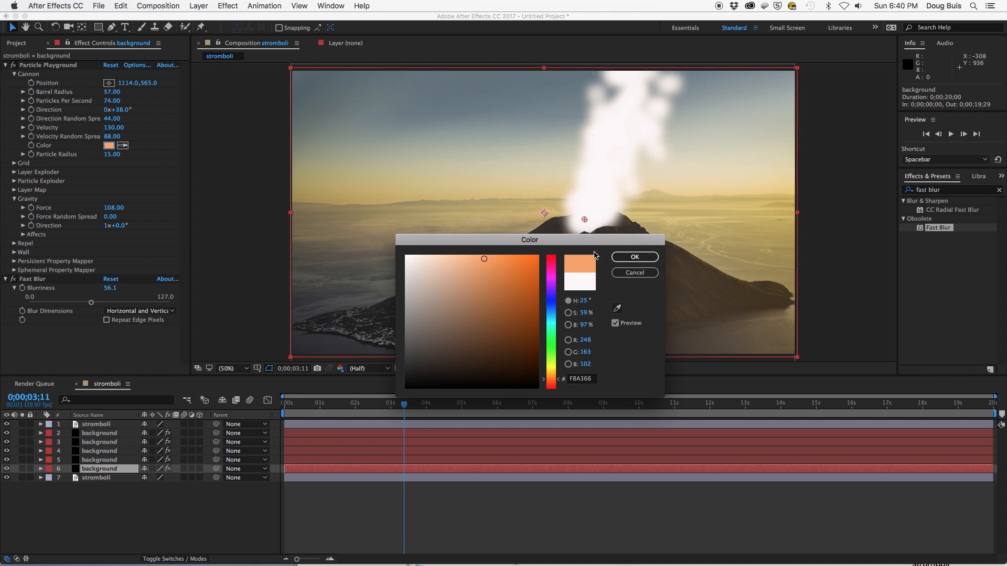
{"action": "left_click", "coordinate": [624, 258]}
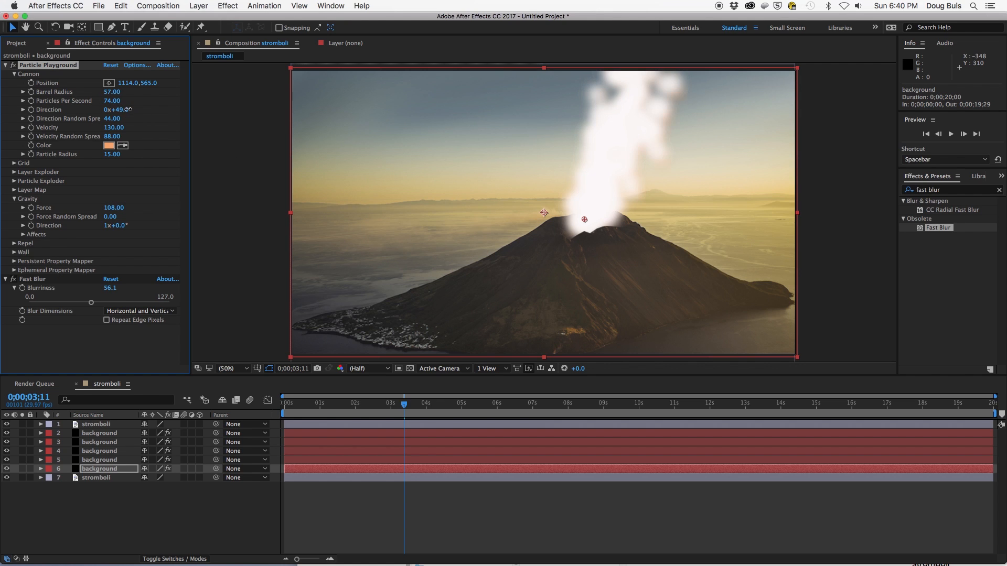
Set the orange smoke cannon's Direction to 54°, Velocity to 114, Particles Per Second to 88 and Barrel Radius to 46, and preview
{"action": "left_click_drag", "start_coordinate": [131, 109], "coordinate": [129, 109]}
{"action": "left_click_drag", "start_coordinate": [112, 128], "coordinate": [116, 101]}
{"action": "key", "text": "space"}
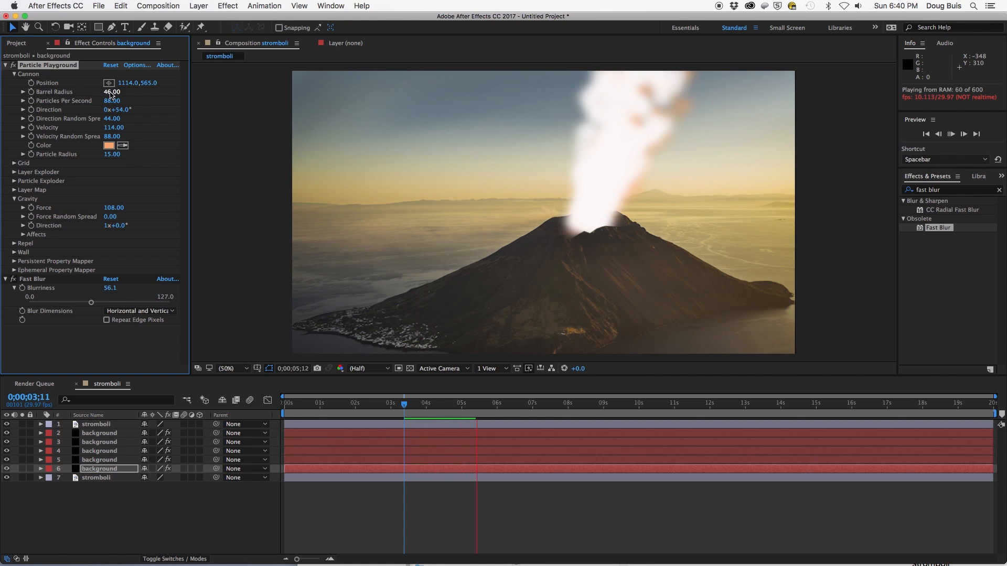
{"action": "key", "text": "space"}
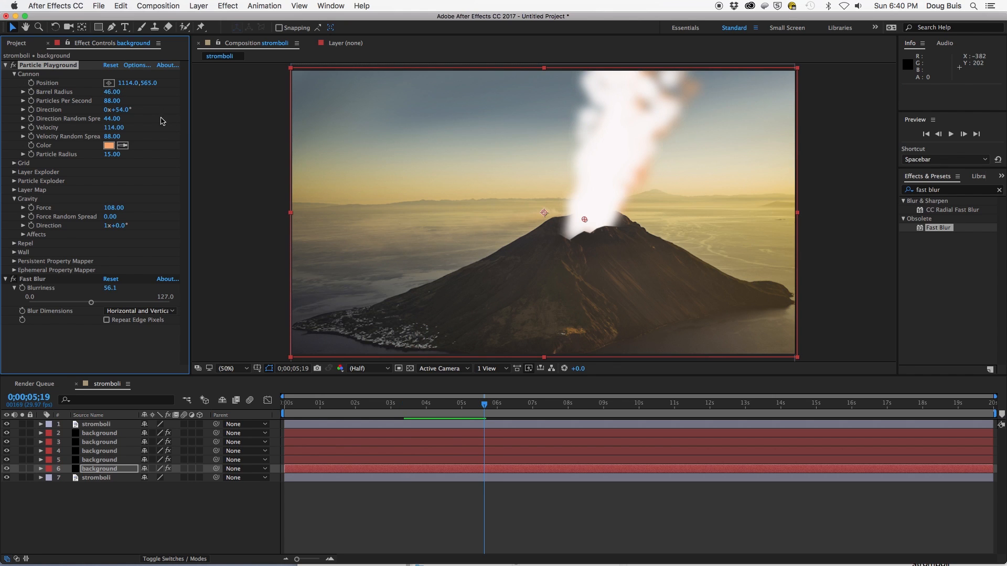
Set the orange smoke's Velocity Random Spread to 115, Velocity to 108, Particle Radius to 22 and Gravity Force to 118, and preview
{"action": "left_click_drag", "start_coordinate": [110, 136], "coordinate": [121, 137]}
{"action": "left_click_drag", "start_coordinate": [115, 128], "coordinate": [113, 128]}
{"action": "left_click_drag", "start_coordinate": [113, 154], "coordinate": [117, 154]}
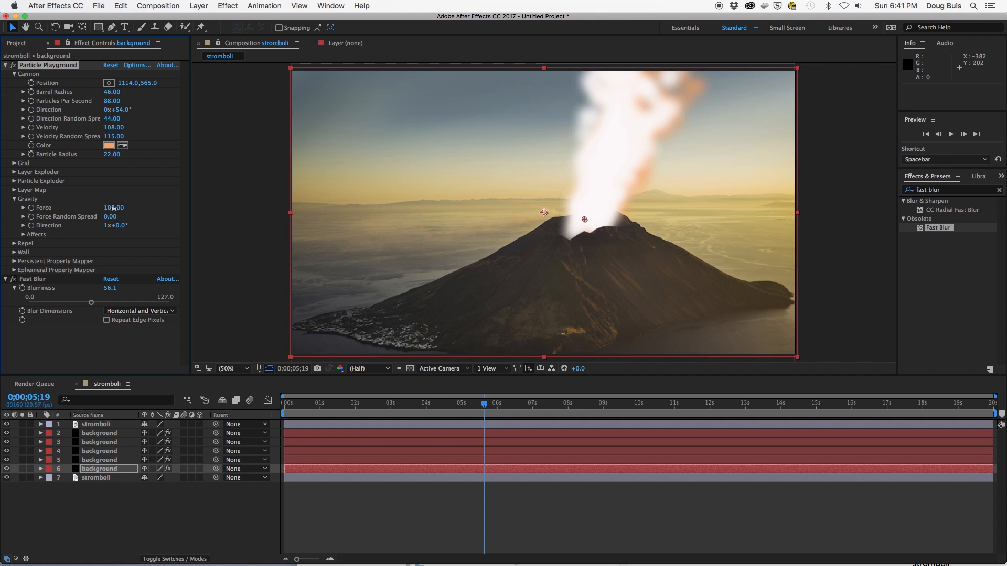
{"action": "left_click_drag", "start_coordinate": [114, 207], "coordinate": [120, 210]}
{"action": "key", "text": "space"}
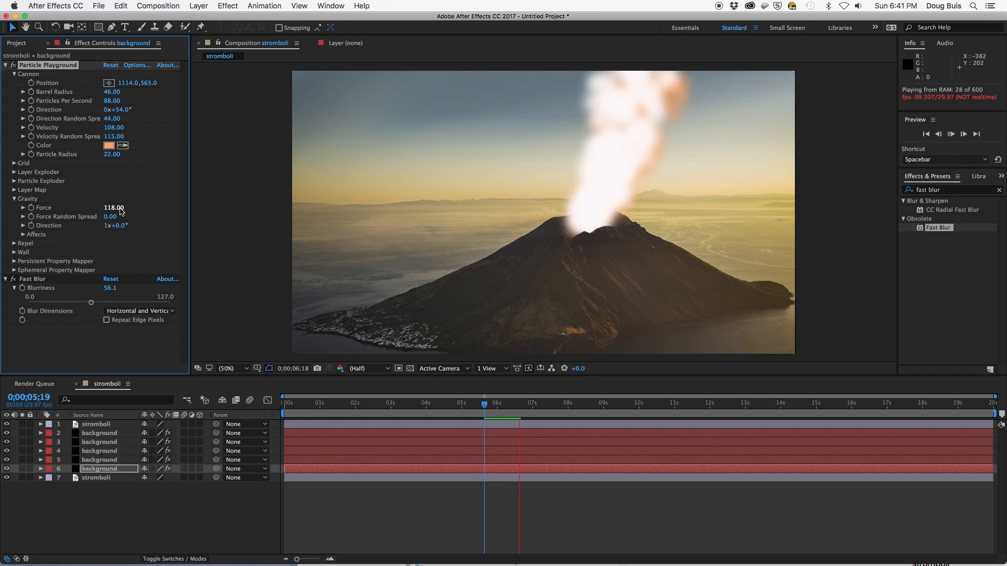
{"action": "key", "text": "space"}
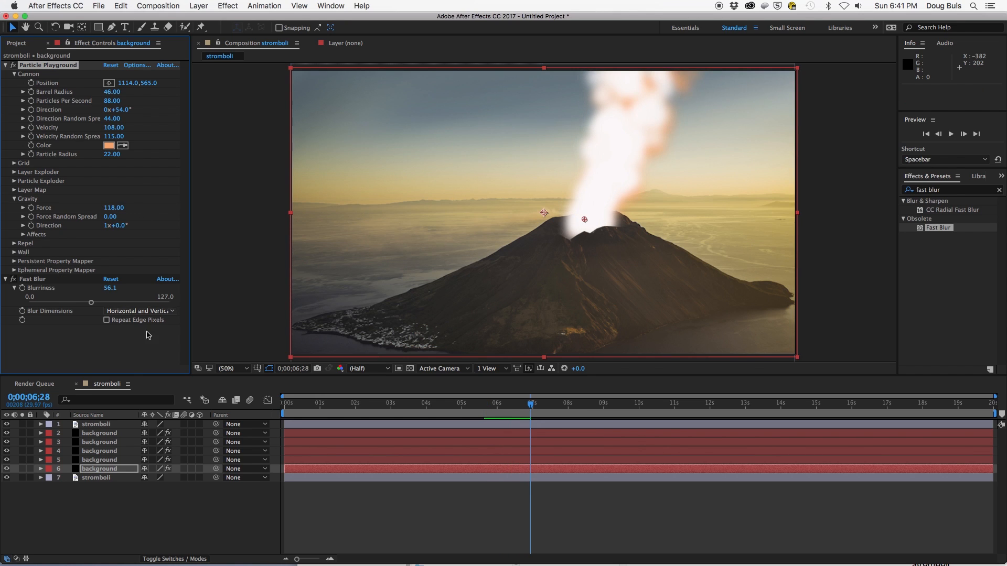
Set the cannon Color of the uppermost background smoke layer to gray ACA8A8
{"action": "left_click", "coordinate": [94, 437]}
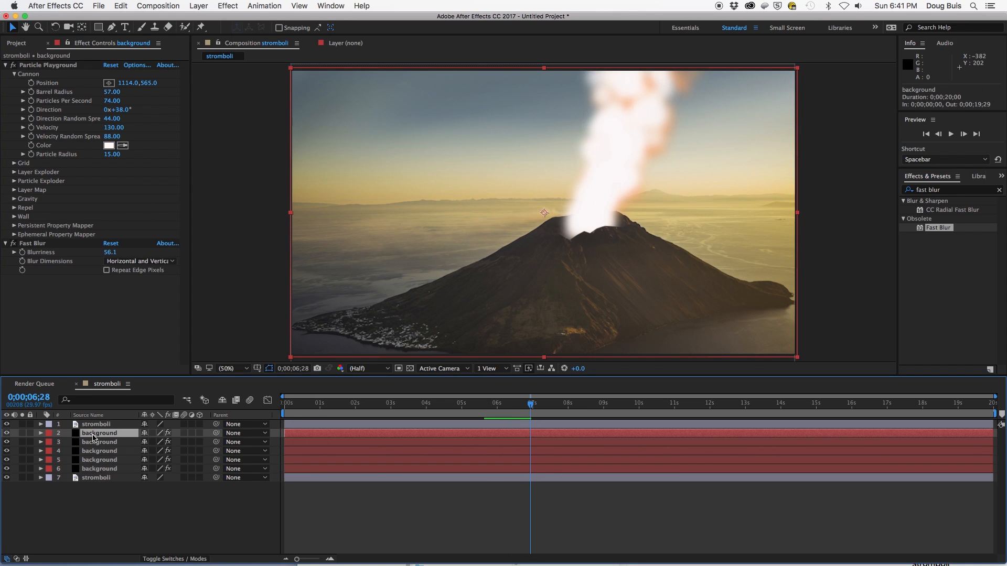
{"action": "left_click", "coordinate": [108, 146]}
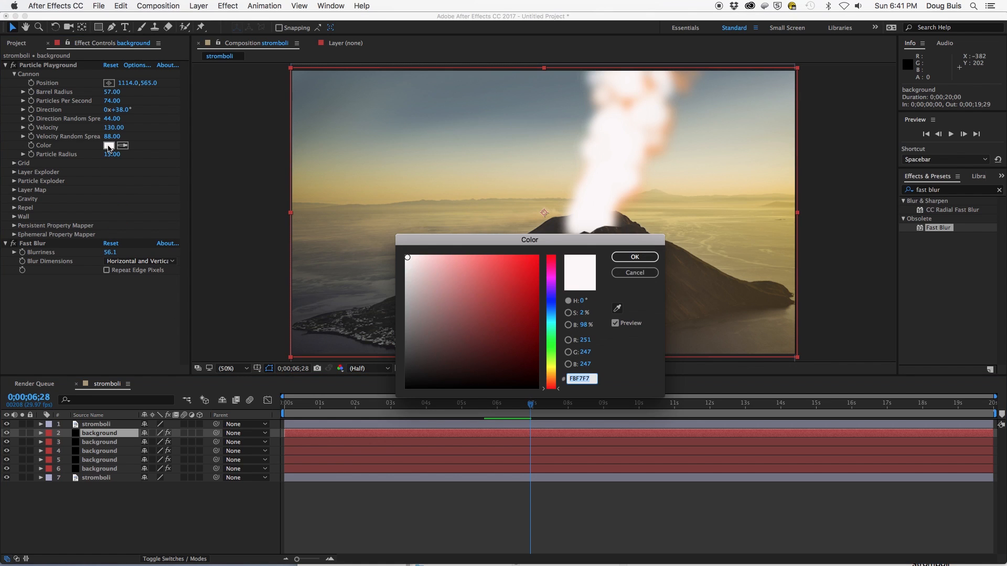
{"action": "left_click", "coordinate": [409, 299]}
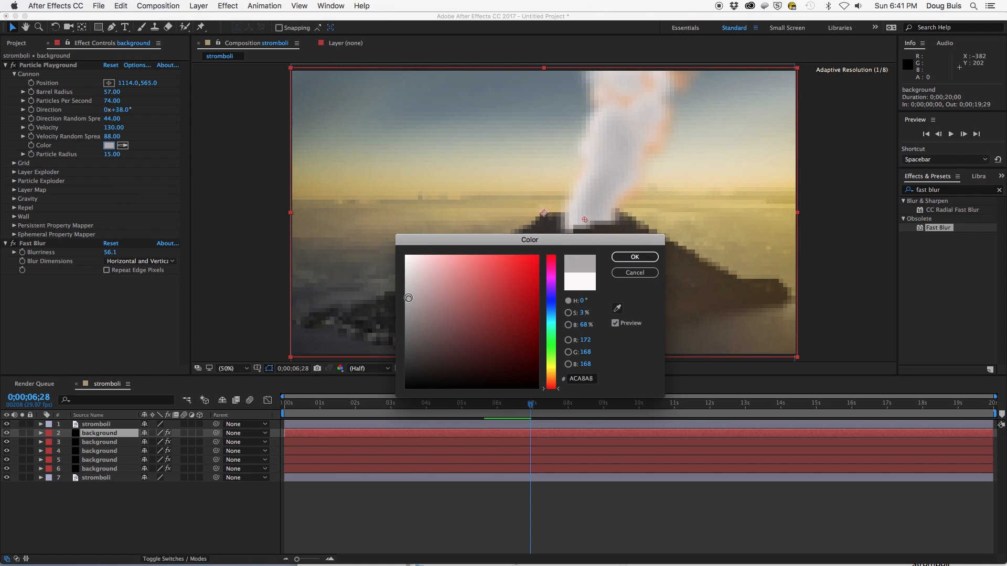
{"action": "left_click", "coordinate": [634, 256]}
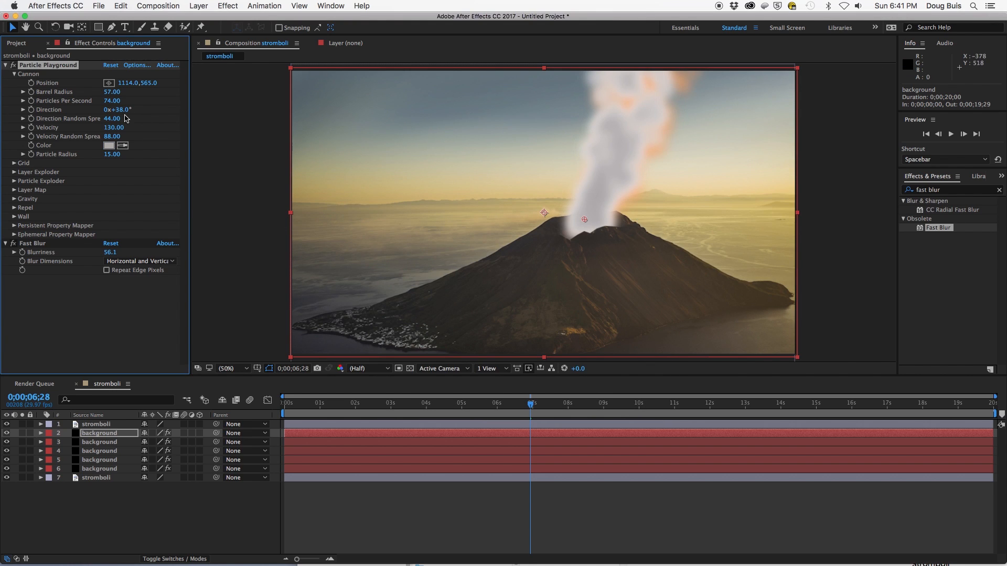
Set the gray smoke cannon's Direction to 11° and preview the smoke
{"action": "left_click_drag", "start_coordinate": [123, 110], "coordinate": [115, 115]}
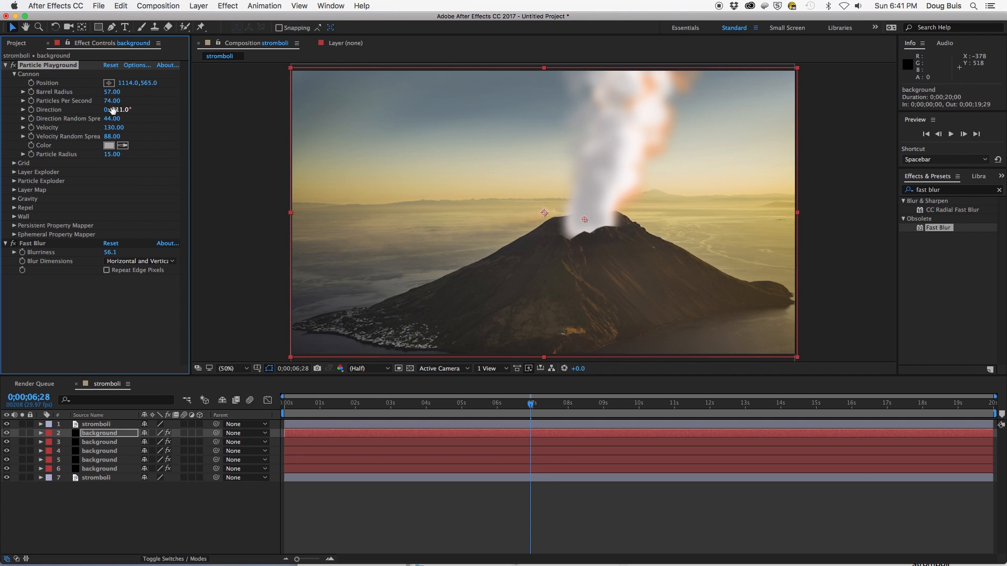
{"action": "key", "text": "space"}
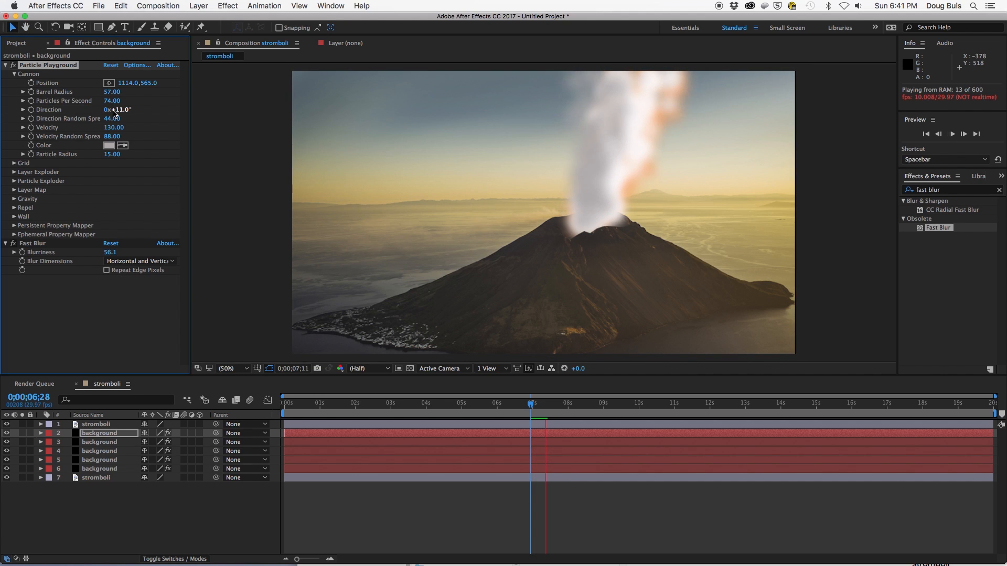
{"action": "key", "text": "space"}
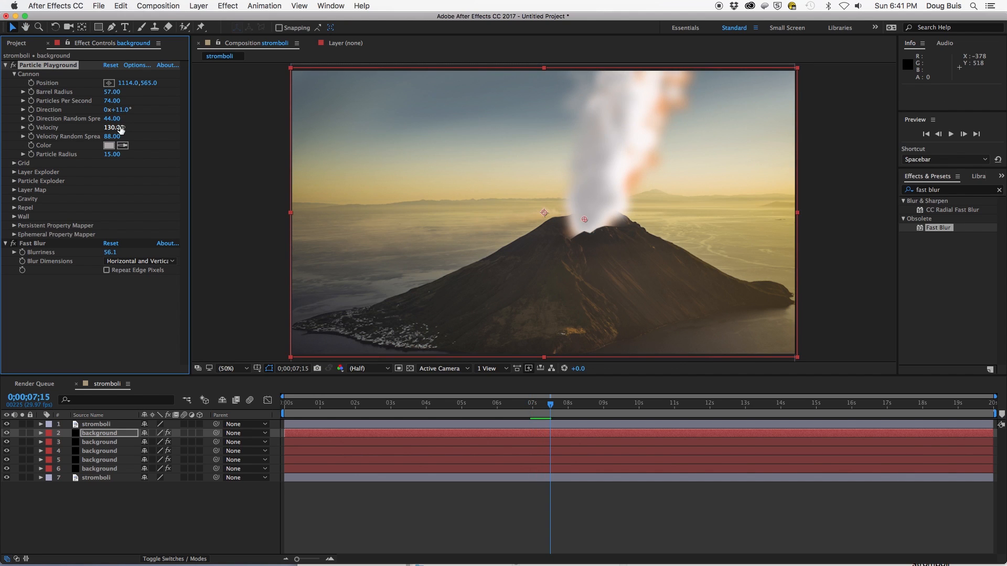
Set the gray smoke's Velocity to 152, Fast Blur Blurriness to 72.1 and Particle Radius to 26, and preview the smoke
{"action": "left_click_drag", "start_coordinate": [112, 130], "coordinate": [117, 127]}
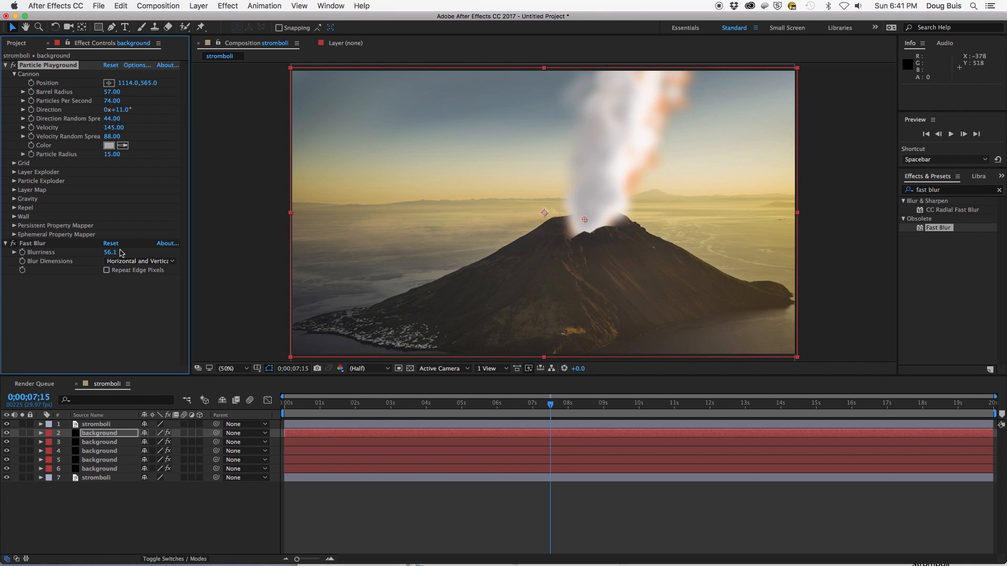
{"action": "left_click_drag", "start_coordinate": [111, 254], "coordinate": [116, 253]}
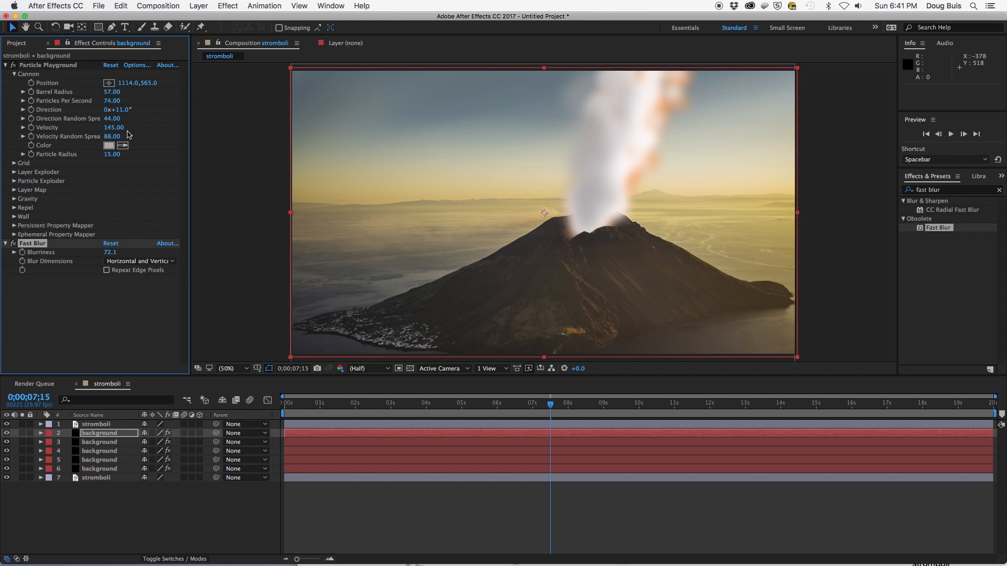
{"action": "left_click_drag", "start_coordinate": [116, 128], "coordinate": [116, 156]}
{"action": "key", "text": "space"}
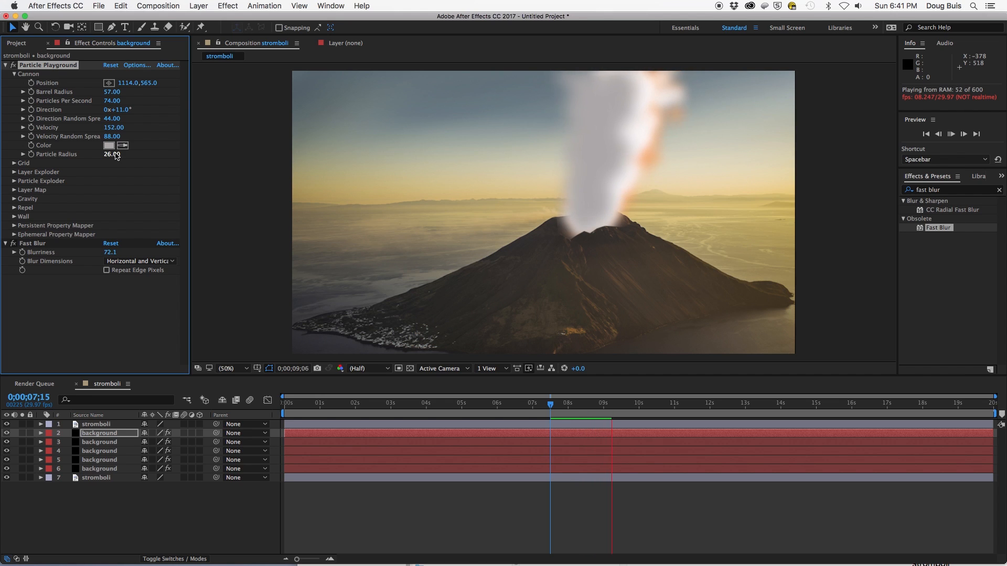
{"action": "key", "text": "space"}
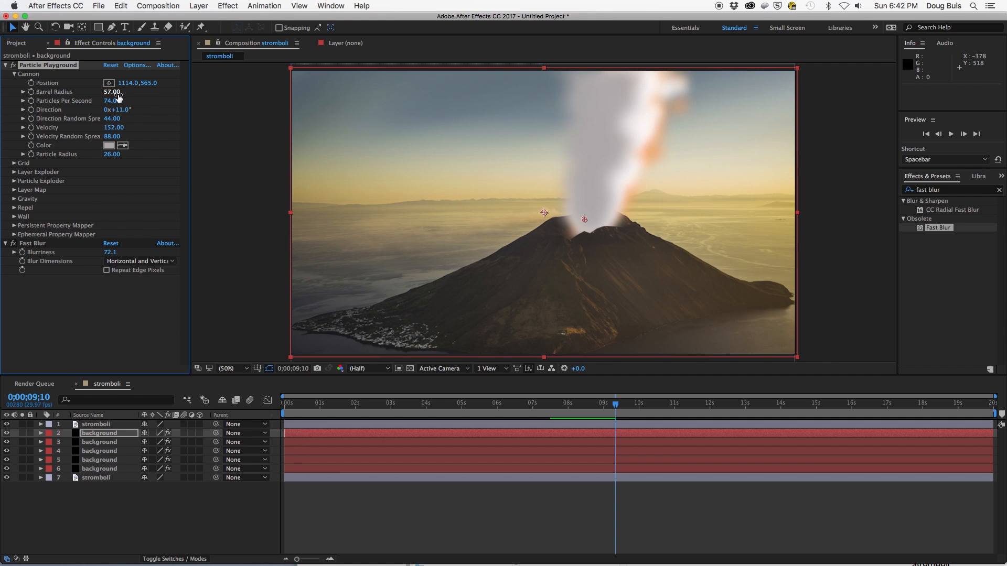
Set the gray smoke's Barrel Radius to 31 and Direction Random Spread to 84, and preview the smoke
{"action": "left_click_drag", "start_coordinate": [115, 93], "coordinate": [112, 94]}
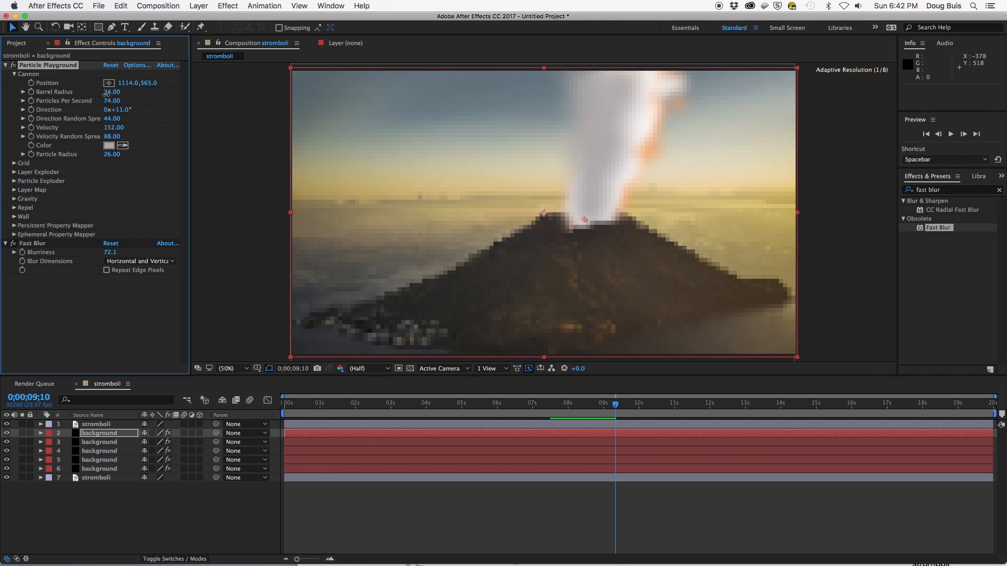
{"action": "left_click_drag", "start_coordinate": [104, 95], "coordinate": [106, 98]}
{"action": "key", "text": "space"}
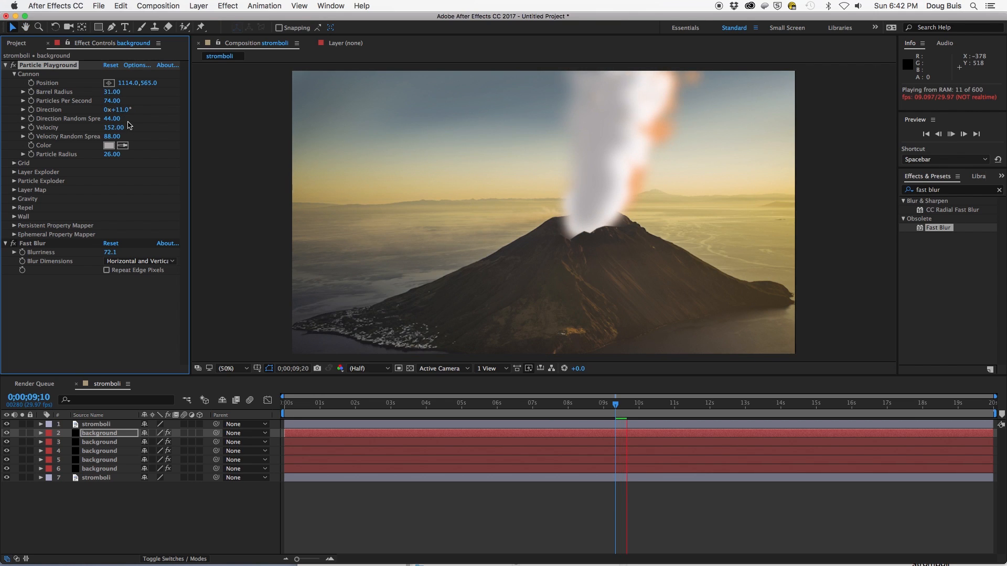
{"action": "left_click_drag", "start_coordinate": [114, 120], "coordinate": [133, 121]}
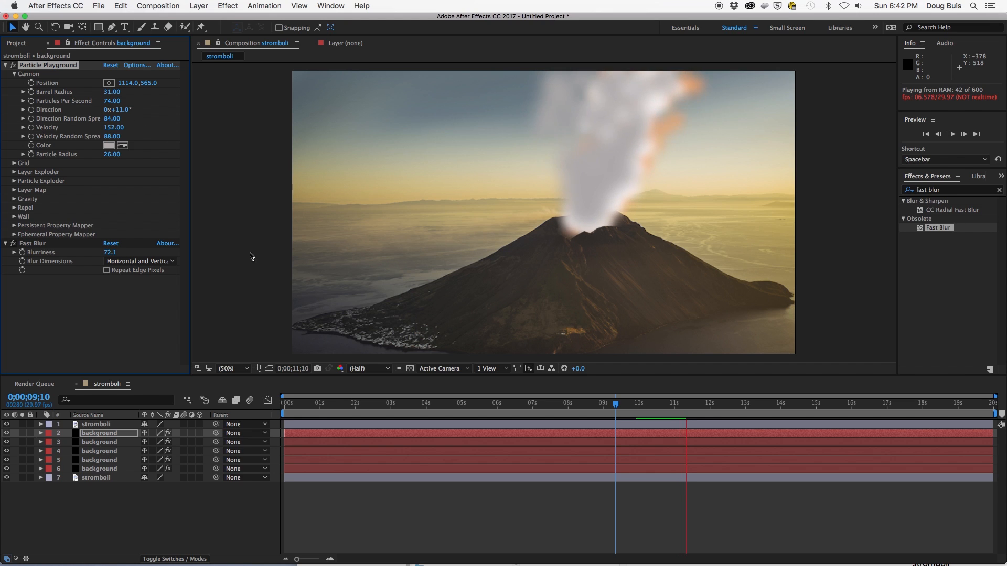
Set the white smoke's Barrel Radius to 80 and Direction to -13° on background layer 5
{"action": "left_click", "coordinate": [101, 464]}
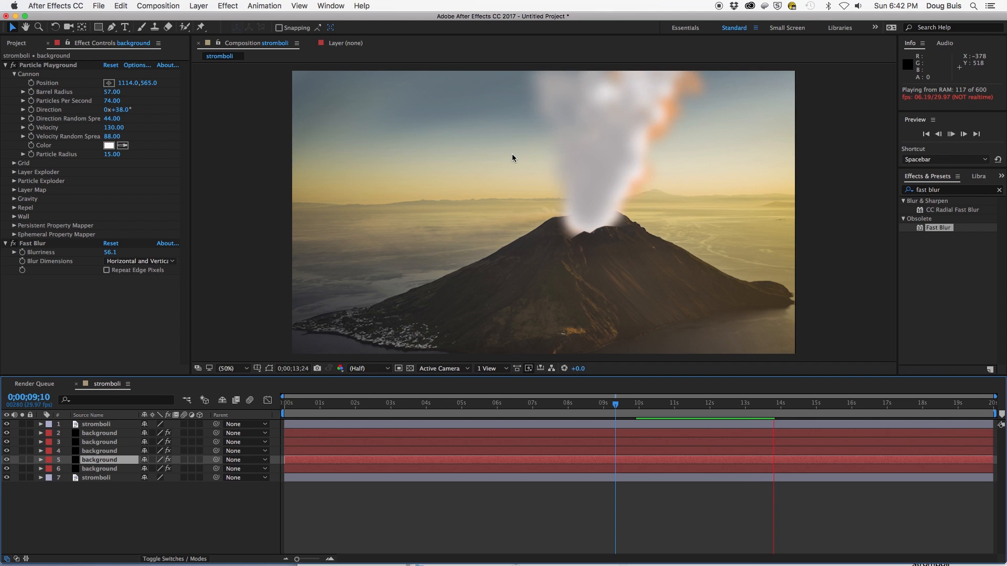
{"action": "left_click", "coordinate": [124, 109]}
{"action": "mouse_move", "coordinate": [124, 109]}
{"action": "left_mouse_down"}
{"action": "mouse_move", "coordinate": [116, 110]}
{"action": "mouse_move", "coordinate": [125, 91]}
{"action": "left_mouse_up"}
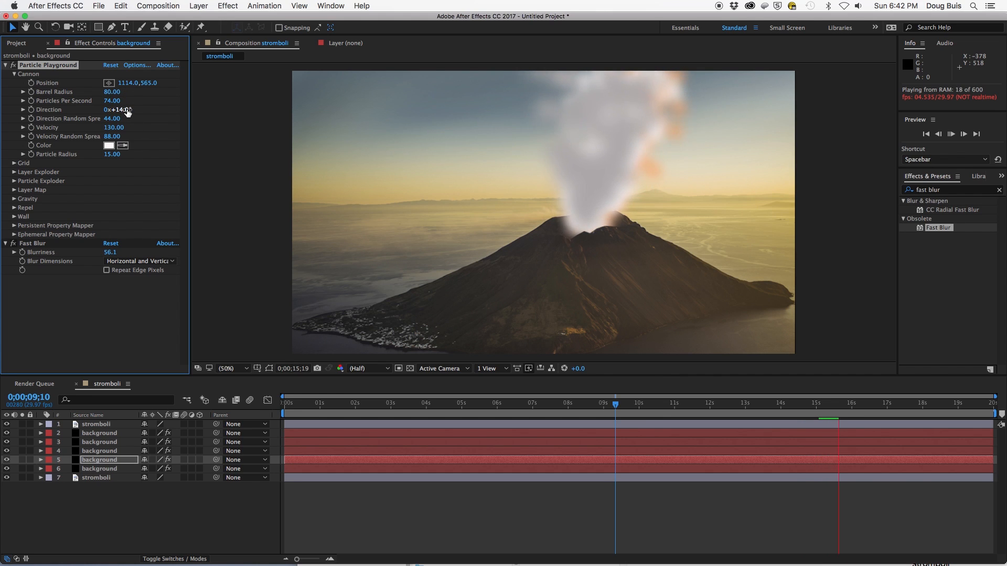
{"action": "left_click_drag", "start_coordinate": [122, 110], "coordinate": [115, 112]}
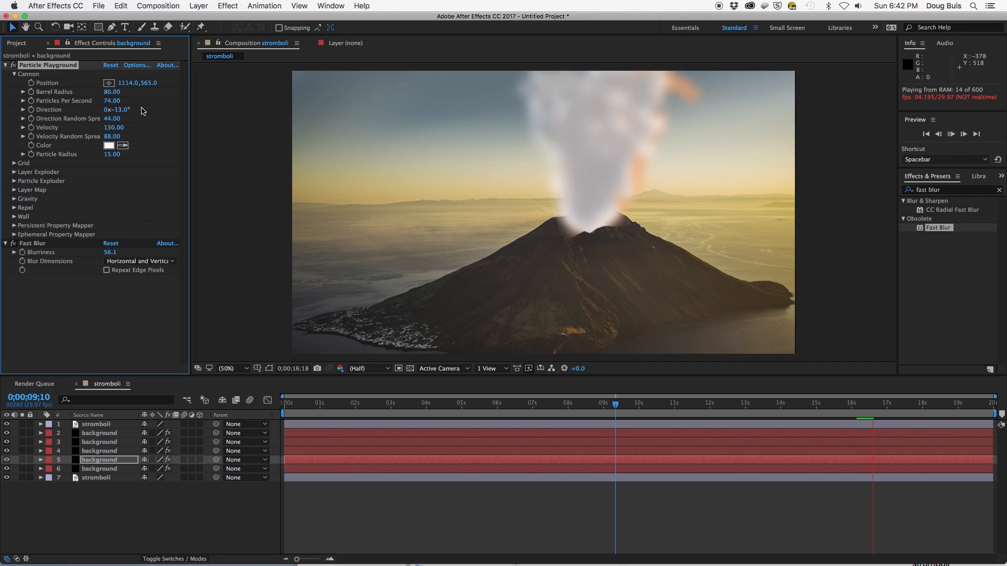
Set the Barrel Radius to 15 and Particle Radius to 7 for the gray smoke on background layer 2
{"action": "left_click", "coordinate": [100, 434]}
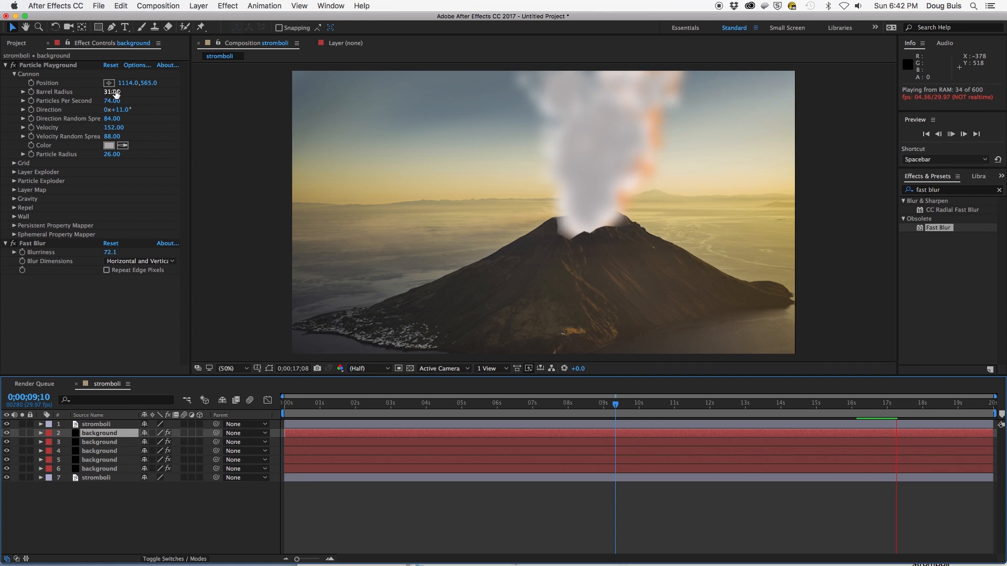
{"action": "left_click_drag", "start_coordinate": [120, 92], "coordinate": [111, 92]}
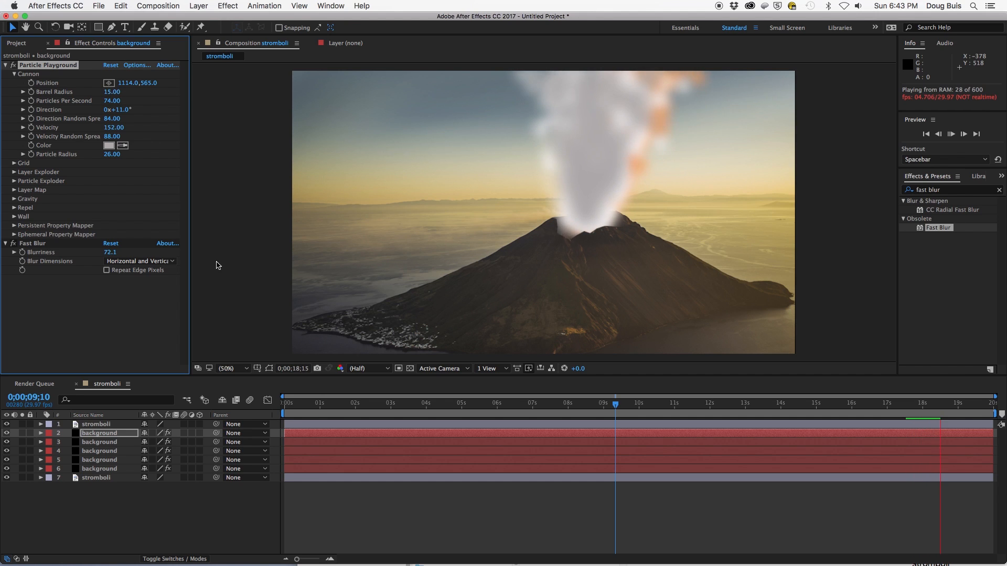
{"action": "left_click", "coordinate": [112, 155]}
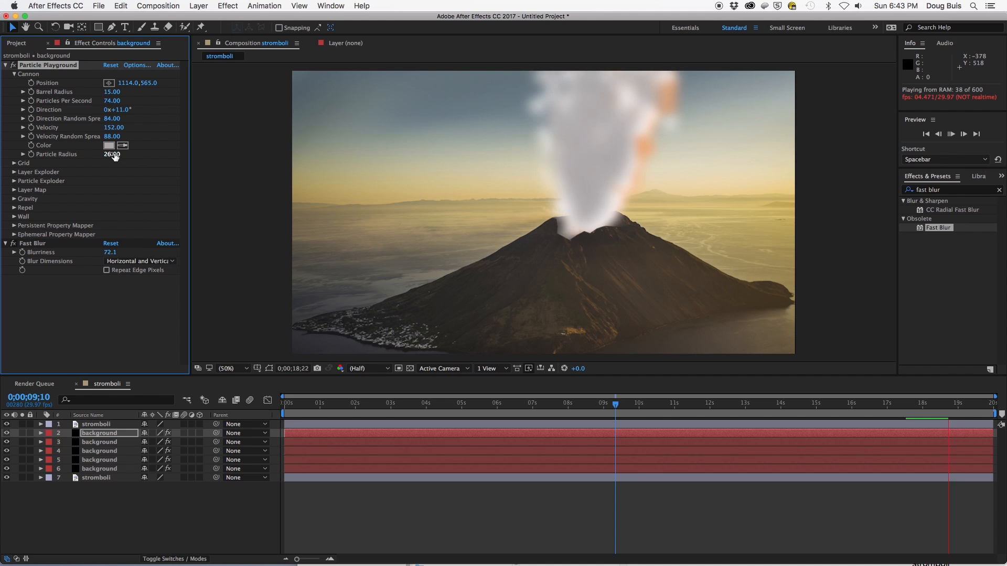
{"action": "type", "text": "7"}
{"action": "key", "text": "Return"}
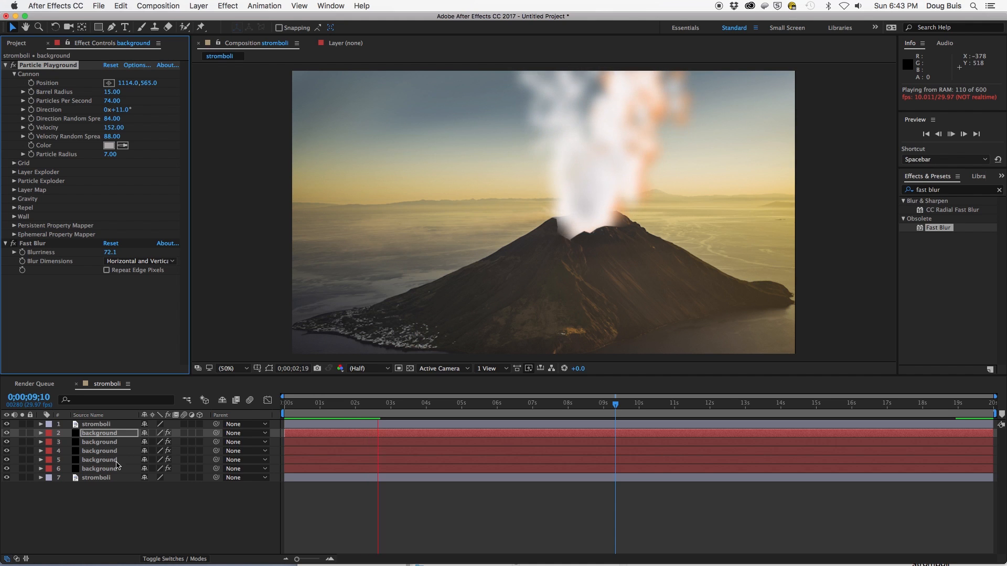
Change the cannon Color of the smoke on background layer 2 to a darker gray
{"action": "left_click_drag", "start_coordinate": [102, 443], "coordinate": [97, 437]}
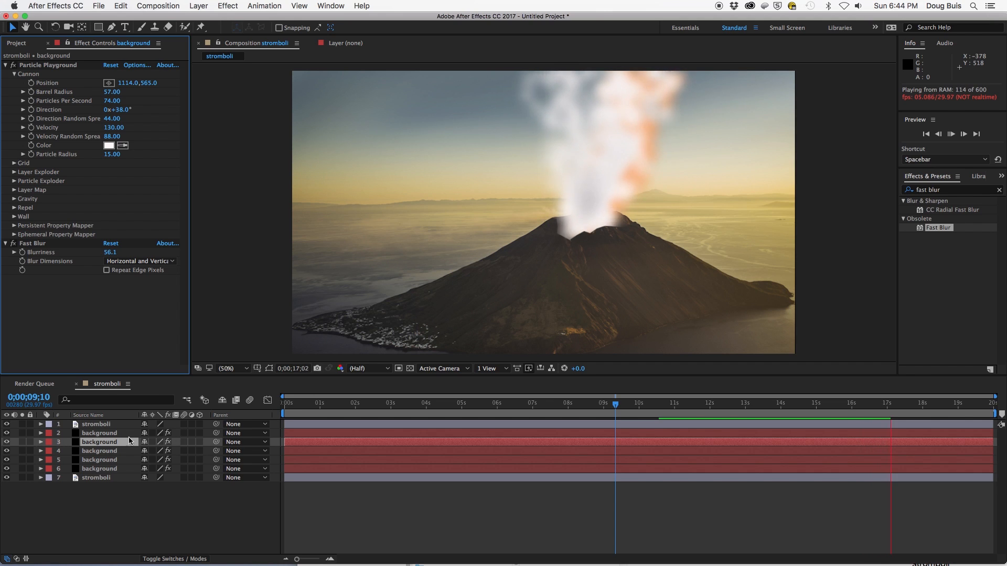
{"action": "left_click", "coordinate": [105, 433]}
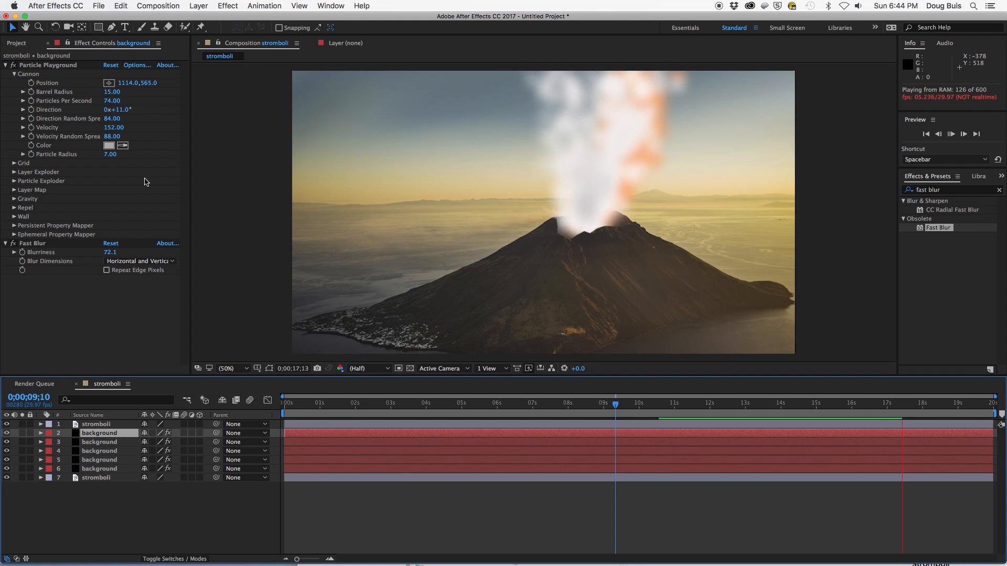
{"action": "left_click", "coordinate": [109, 145]}
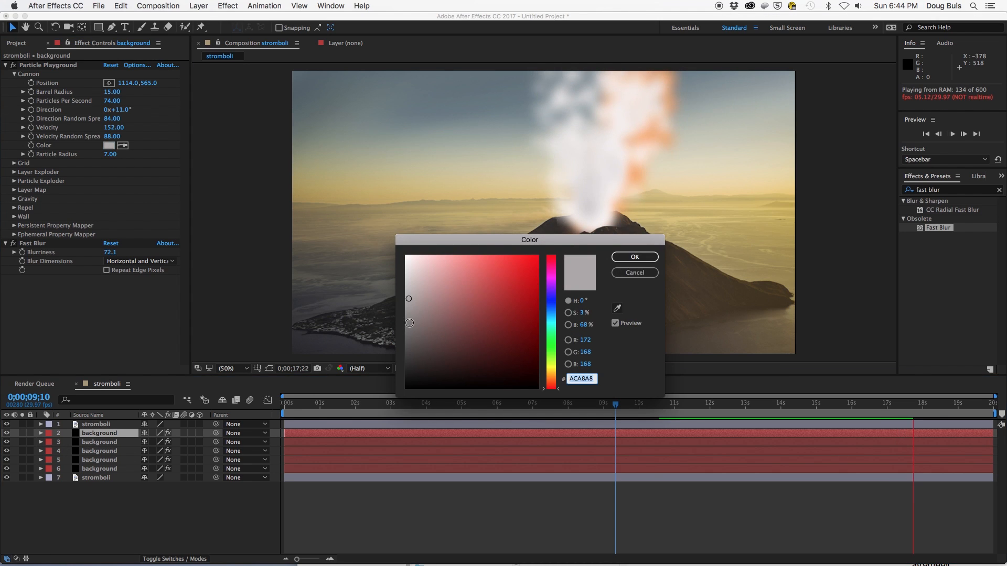
{"action": "left_click", "coordinate": [410, 323]}
{"action": "left_click", "coordinate": [638, 258]}
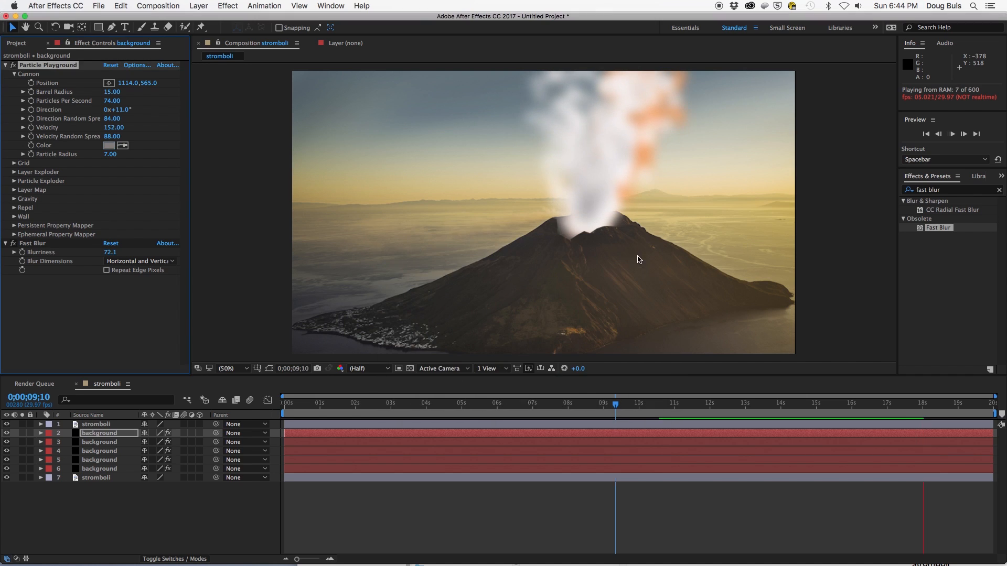